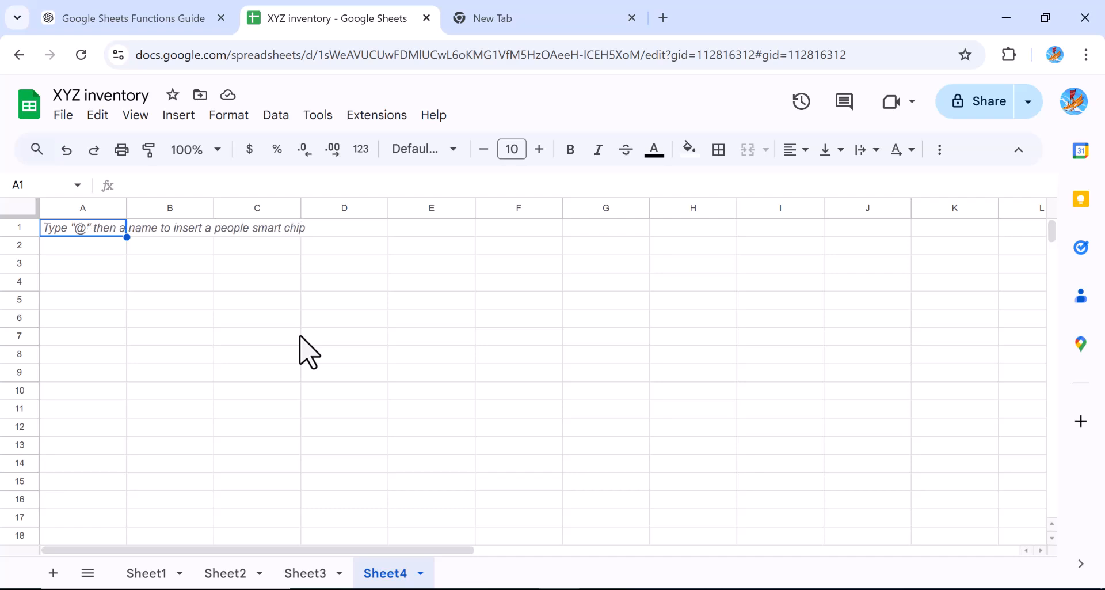
Delete the gauge charts from the Sheet1 budget table
left_click(147, 573)
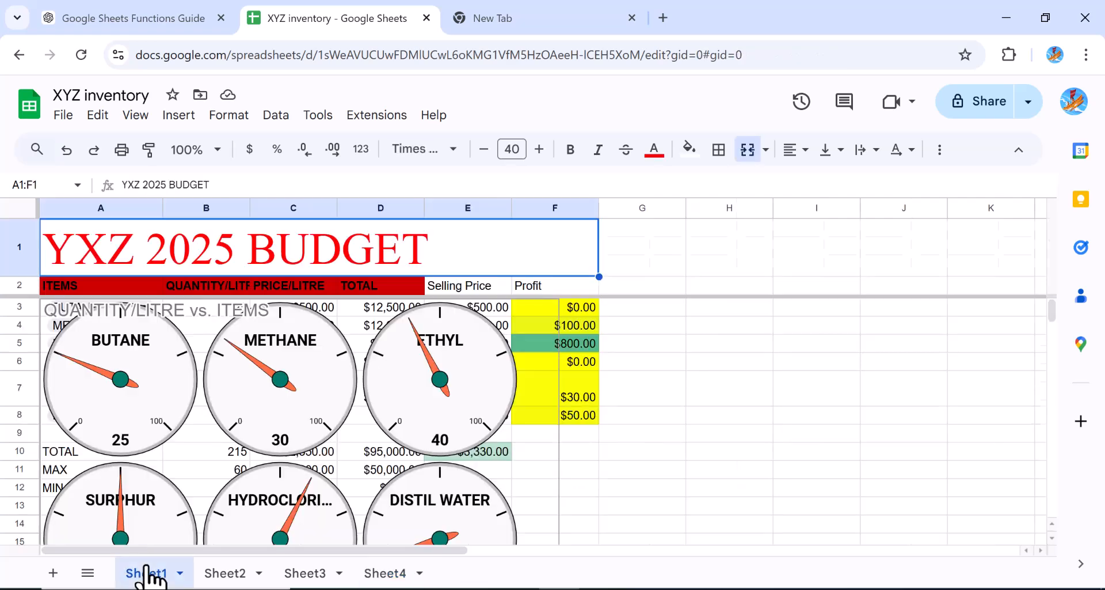
left_click(553, 316)
key("Delete")
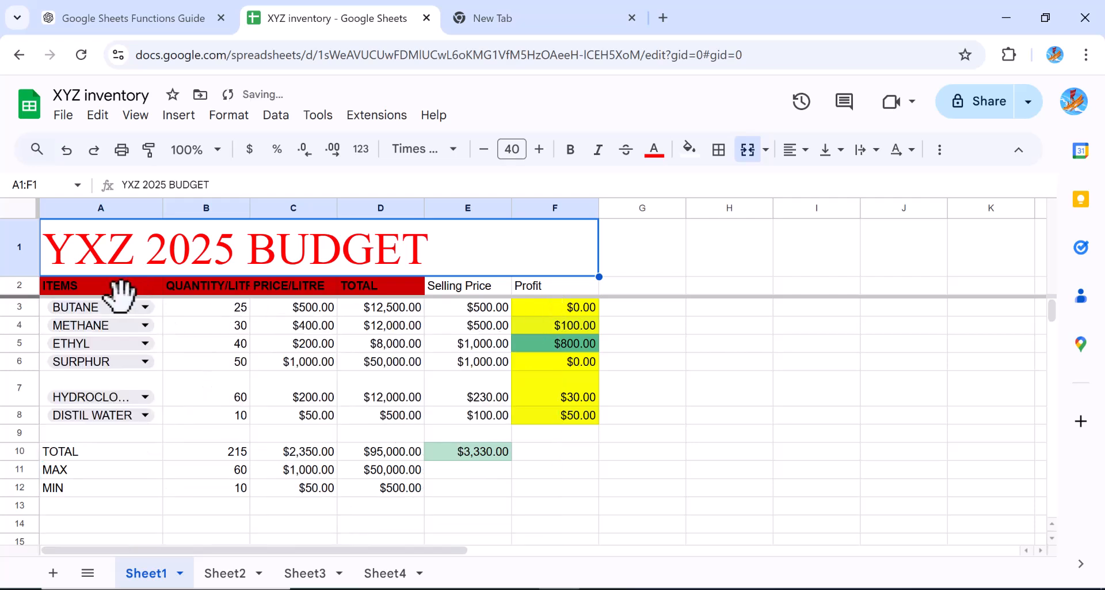
Try to paste clipboard text over the item rows A3:D8 of Sheet1, then dismiss the validation error
left_click_drag(121, 294, 372, 290)
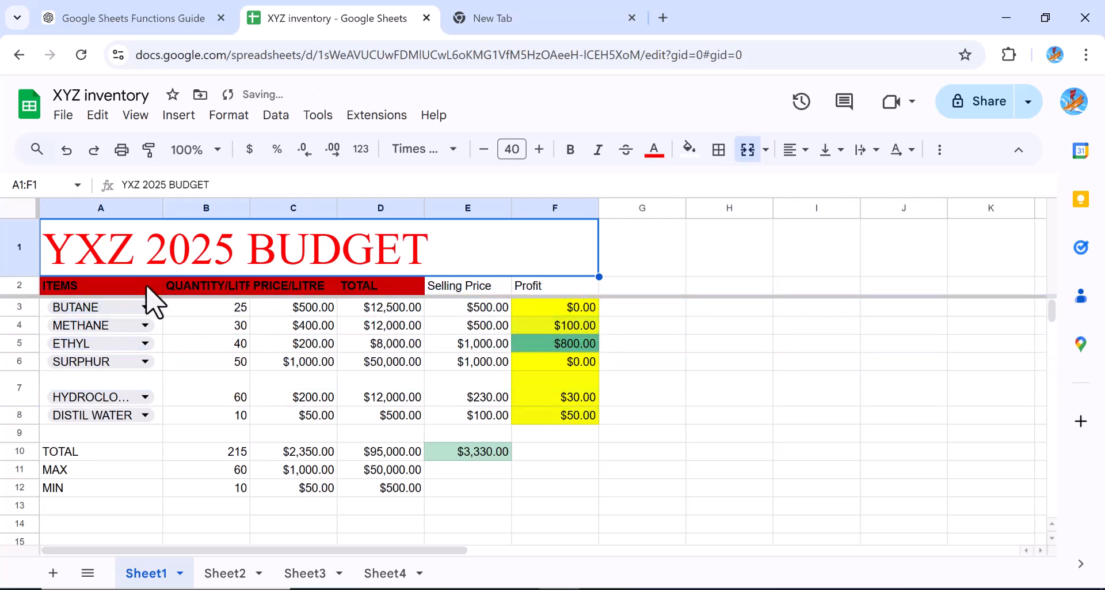
left_click_drag(135, 311, 392, 403)
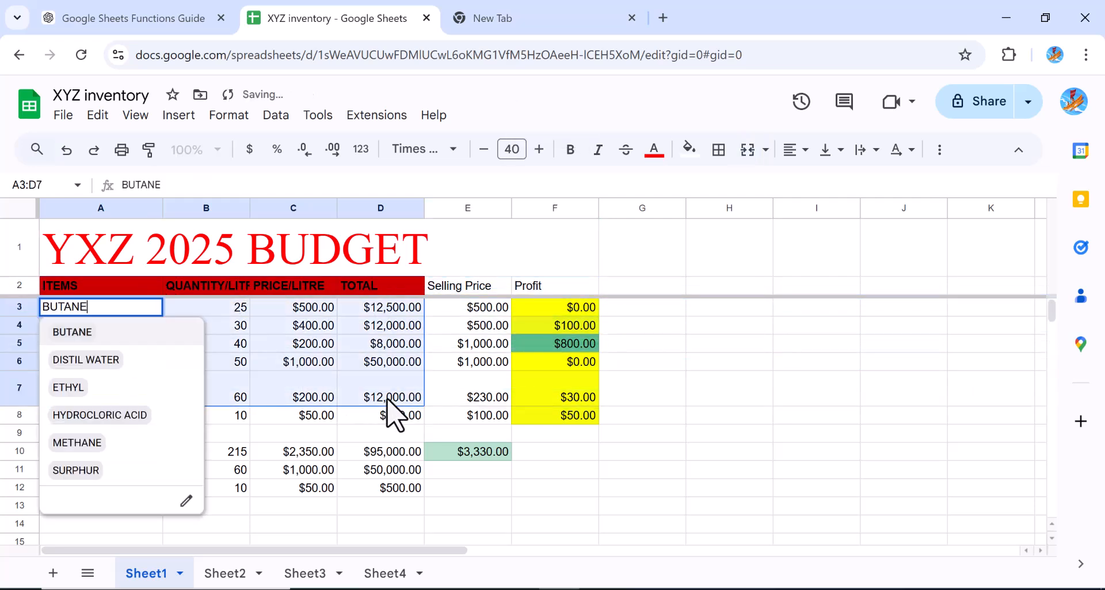
left_click(567, 523)
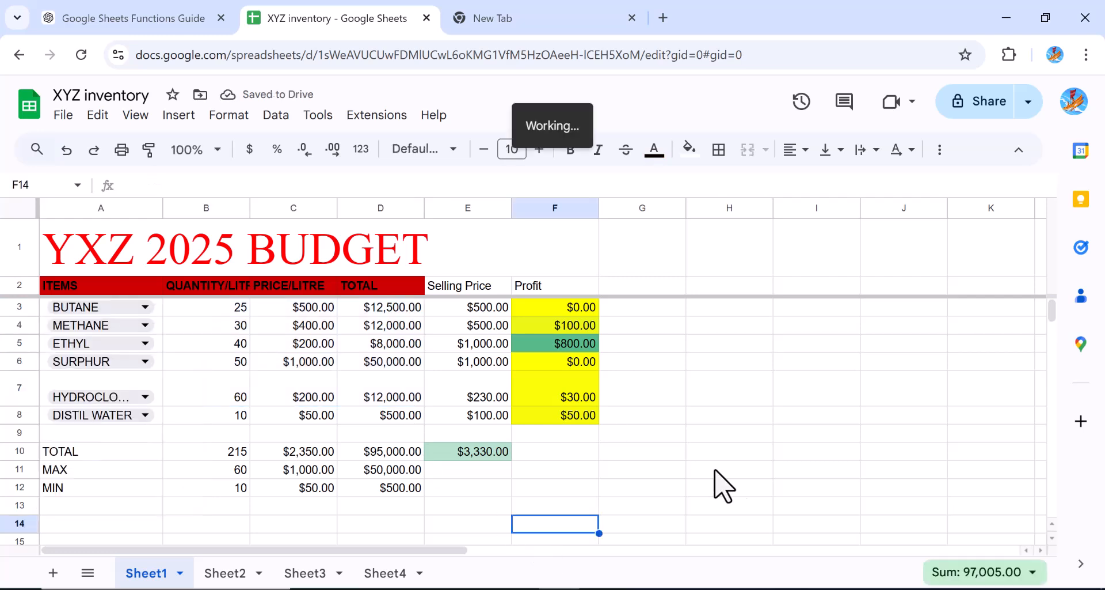
left_click_drag(138, 309, 392, 415)
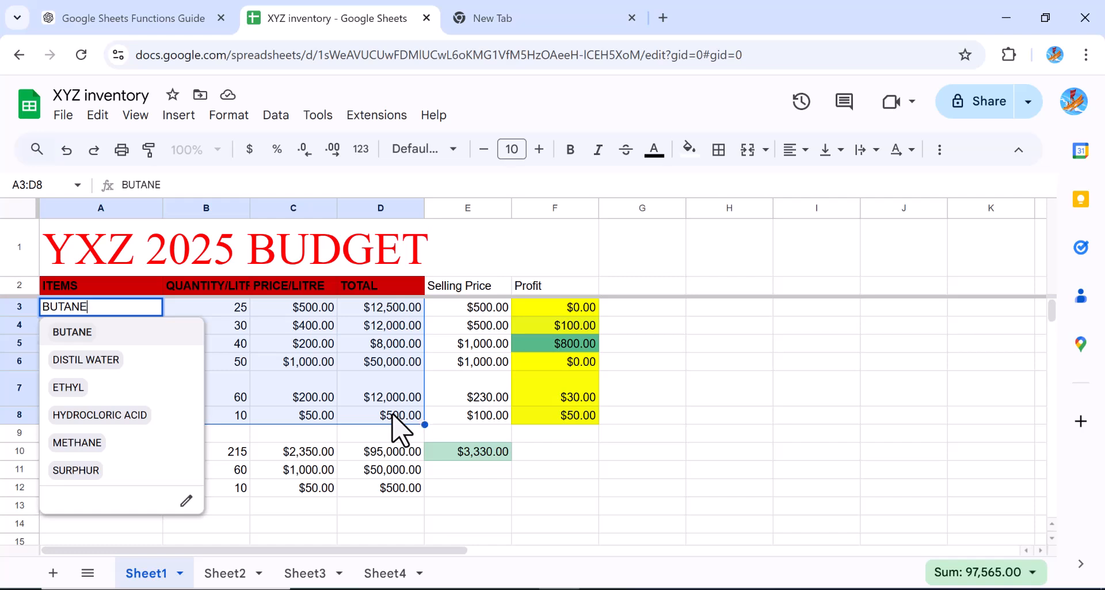
type("o\tUse IF to flag overdue payments in a payment tracker. o\tCombine VLOOKUP with a product catalog to auto-fill product prices in a sales record.")
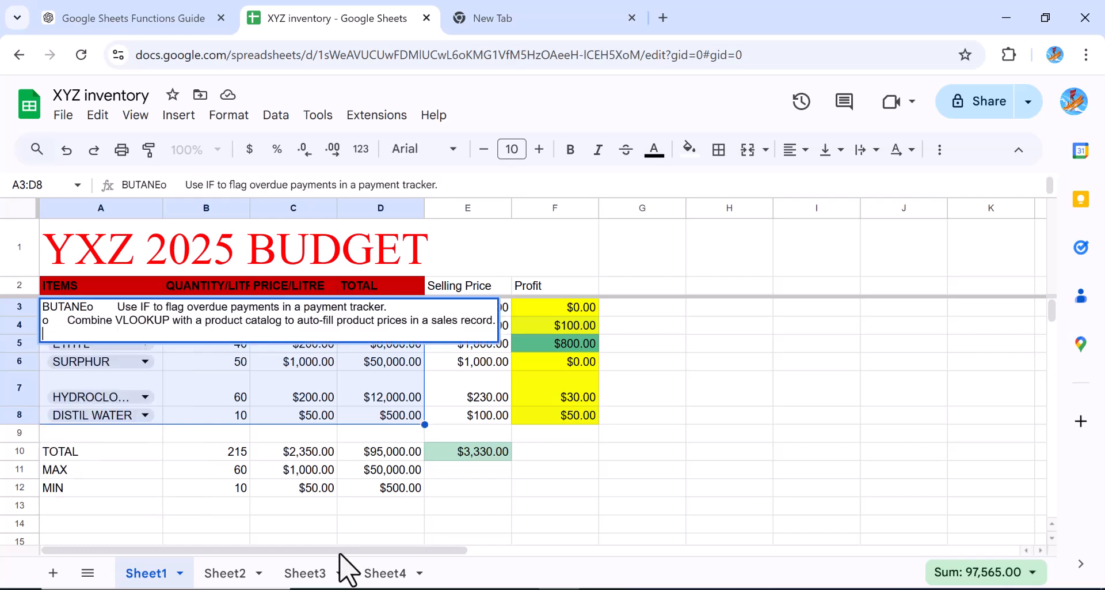
left_click(384, 574)
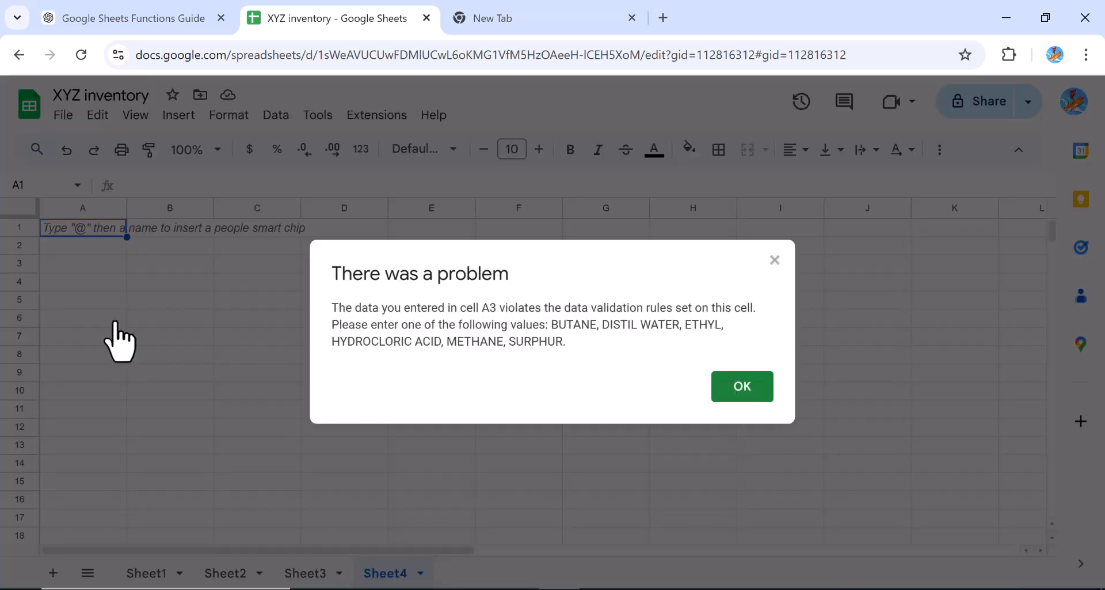
left_click(743, 386)
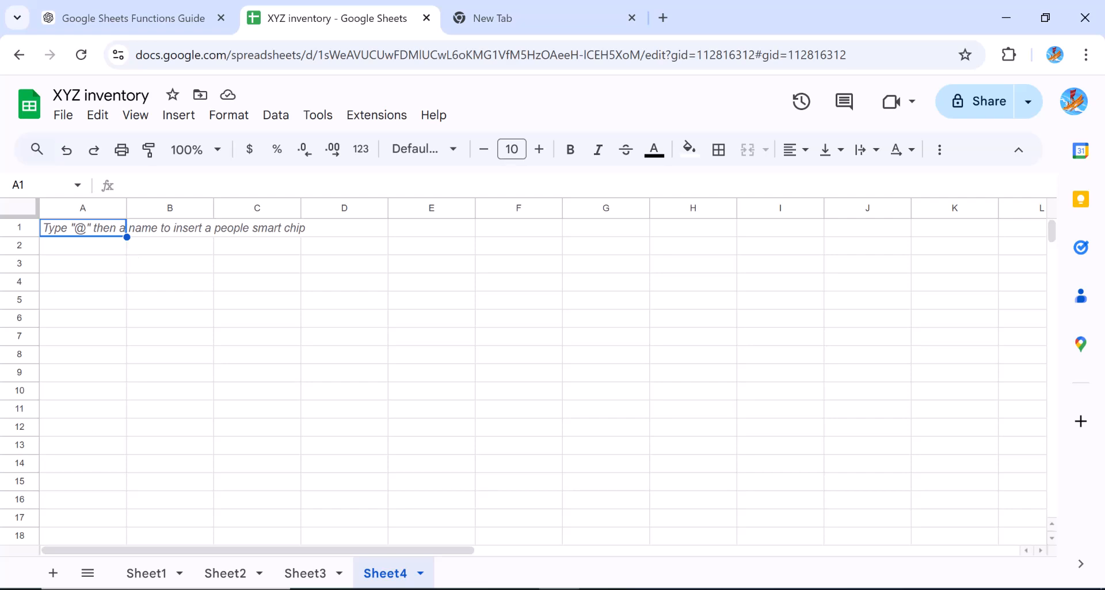
Copy the item rows with quantities, prices and totals from Sheet1 into Sheet4 starting at A2
left_click(150, 574)
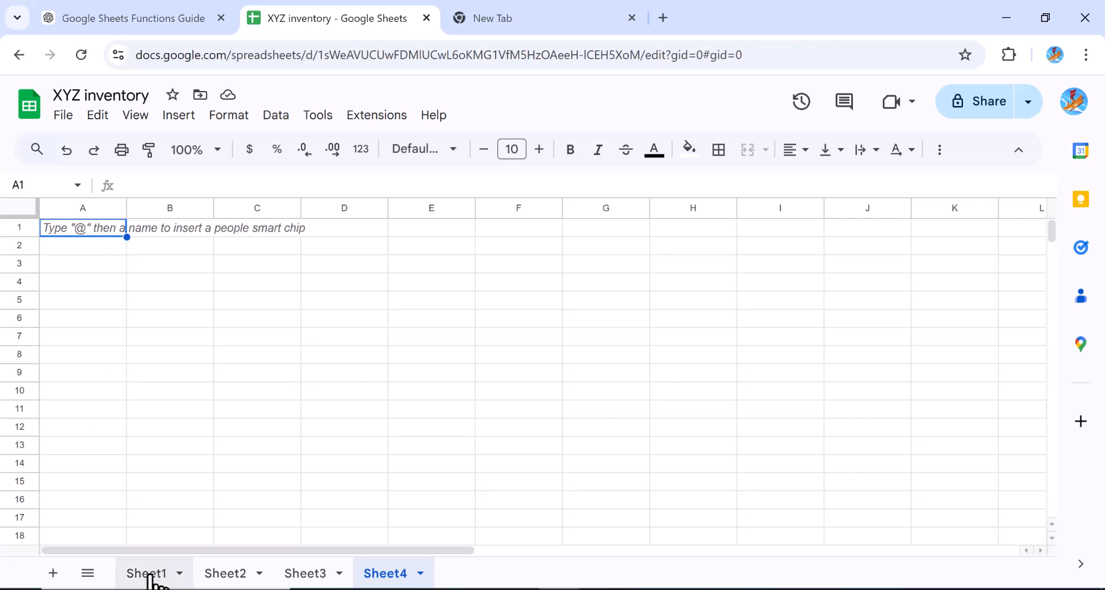
key("ctrl+c")
left_click(373, 579)
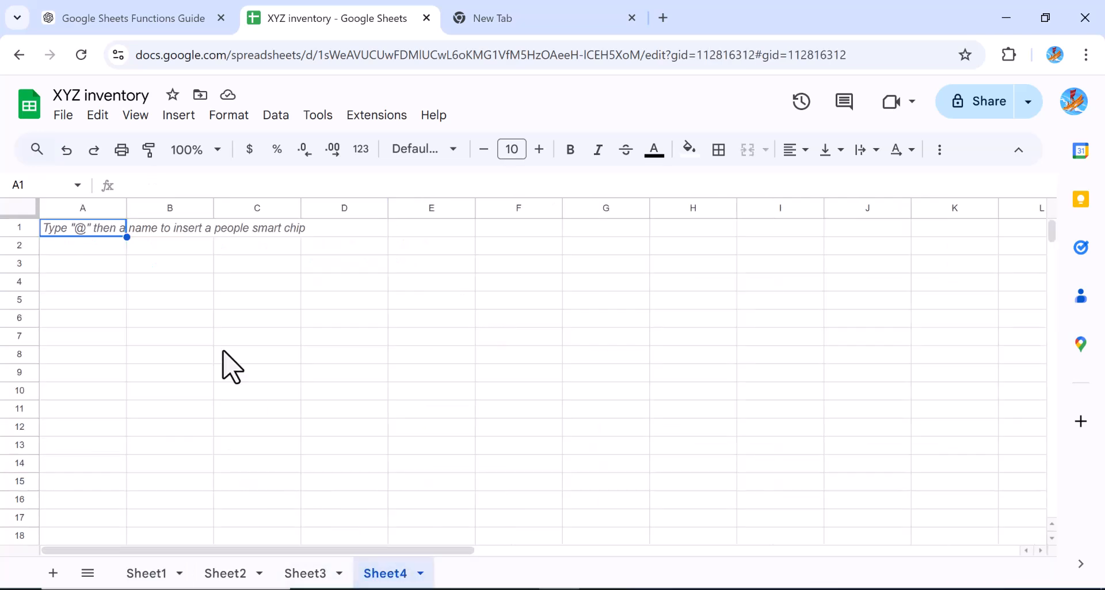
left_click(83, 248)
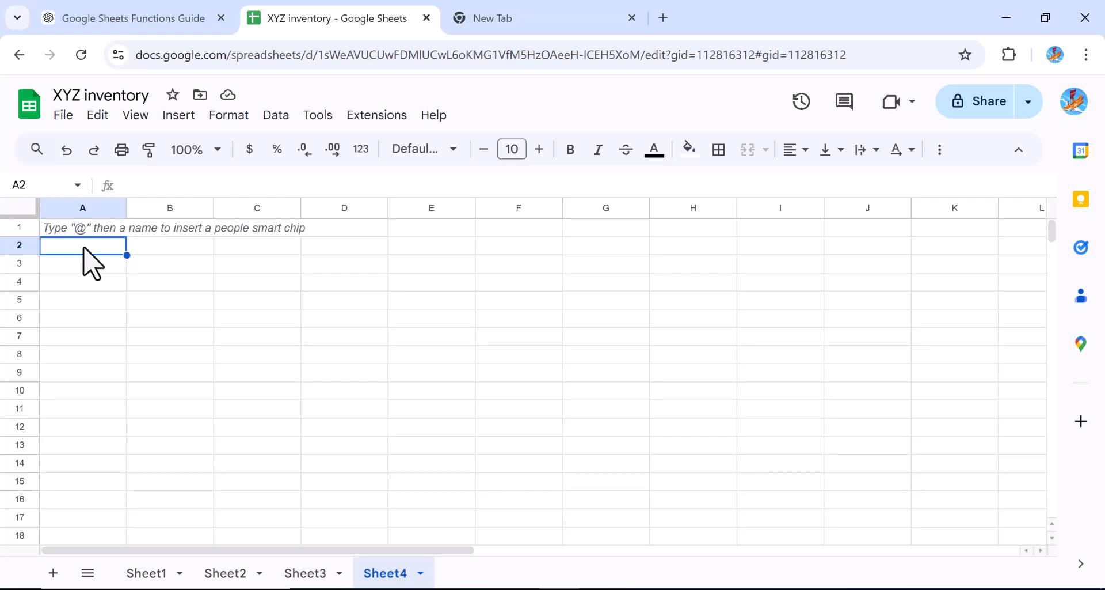
key("ctrl+v")
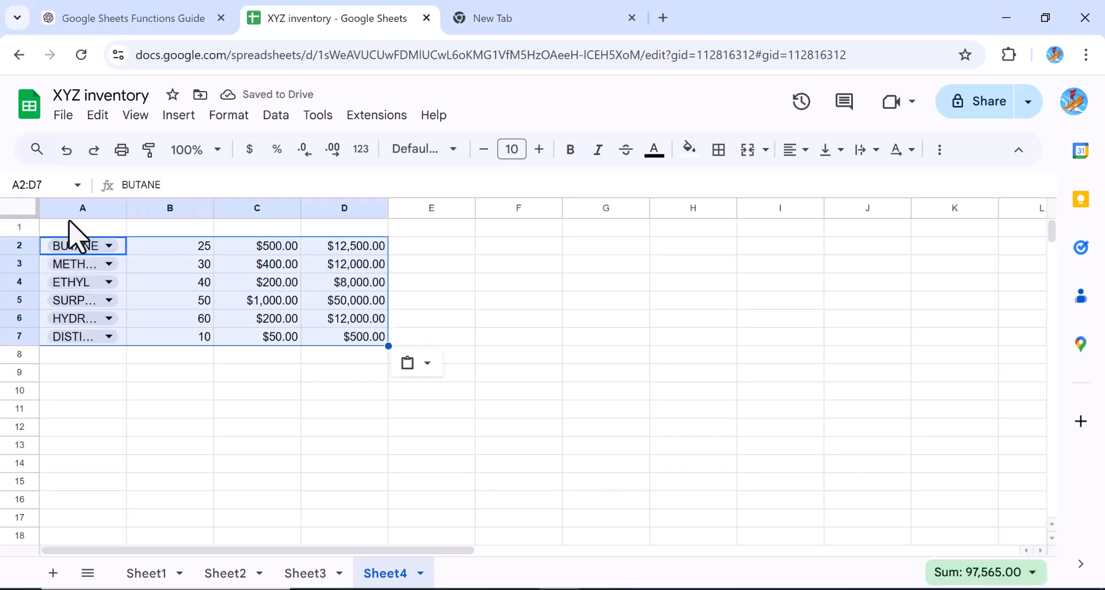
Enter the headers items in A1 and quantity in B1 of Sheet4
left_click(72, 233)
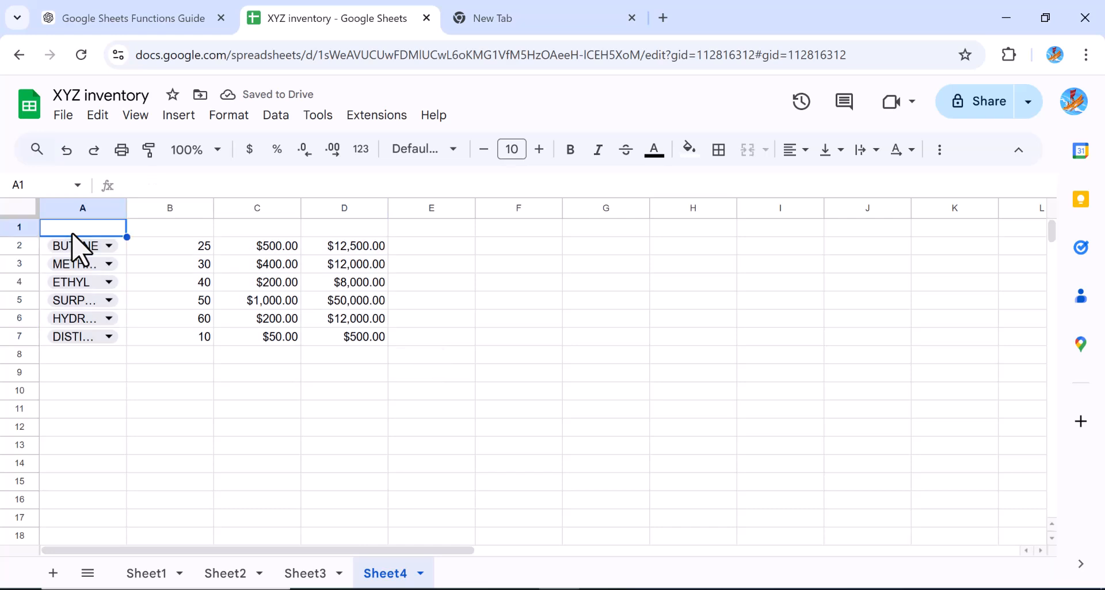
type("items")
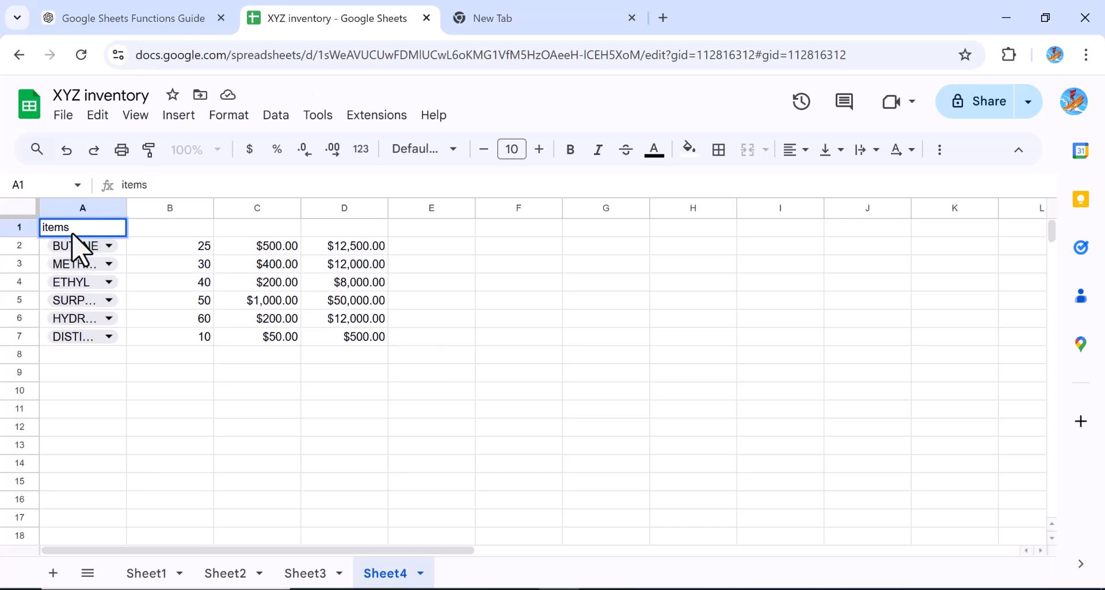
key("Tab")
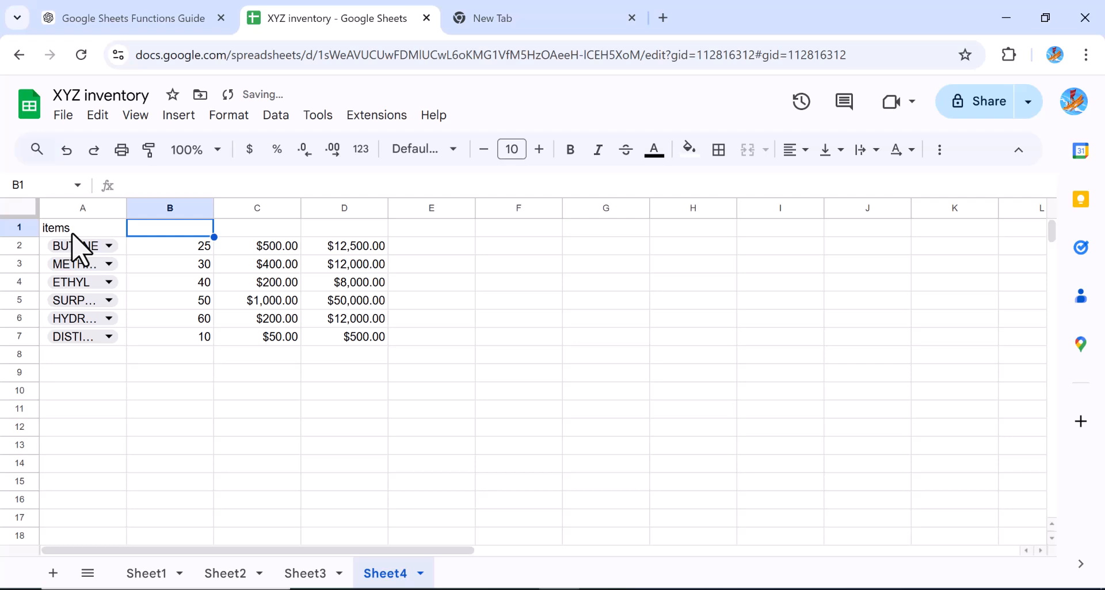
type("quantit")
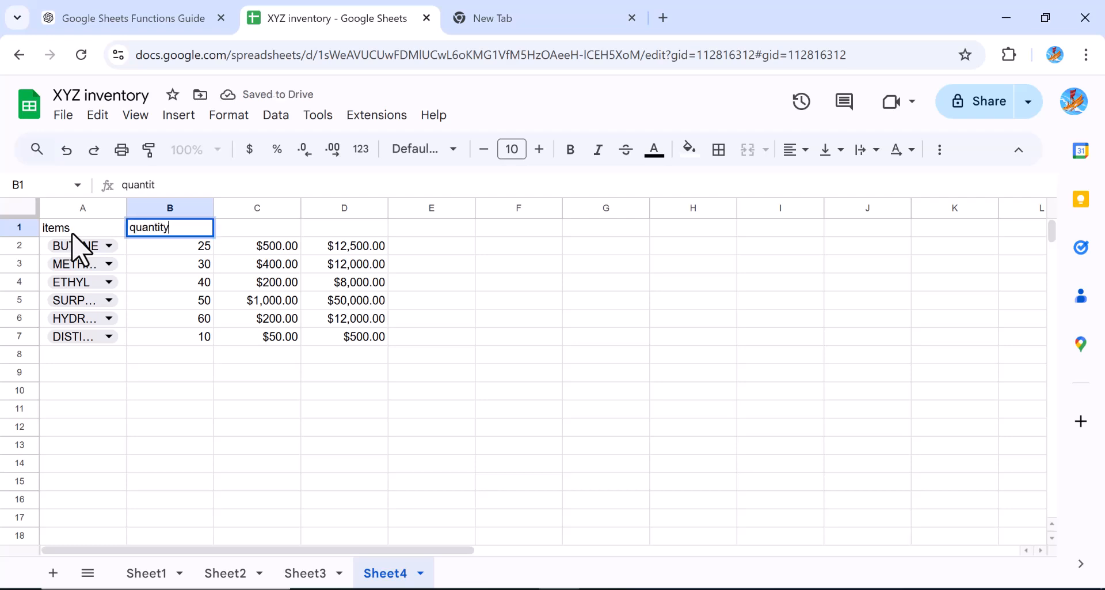
type("y")
key("Tab")
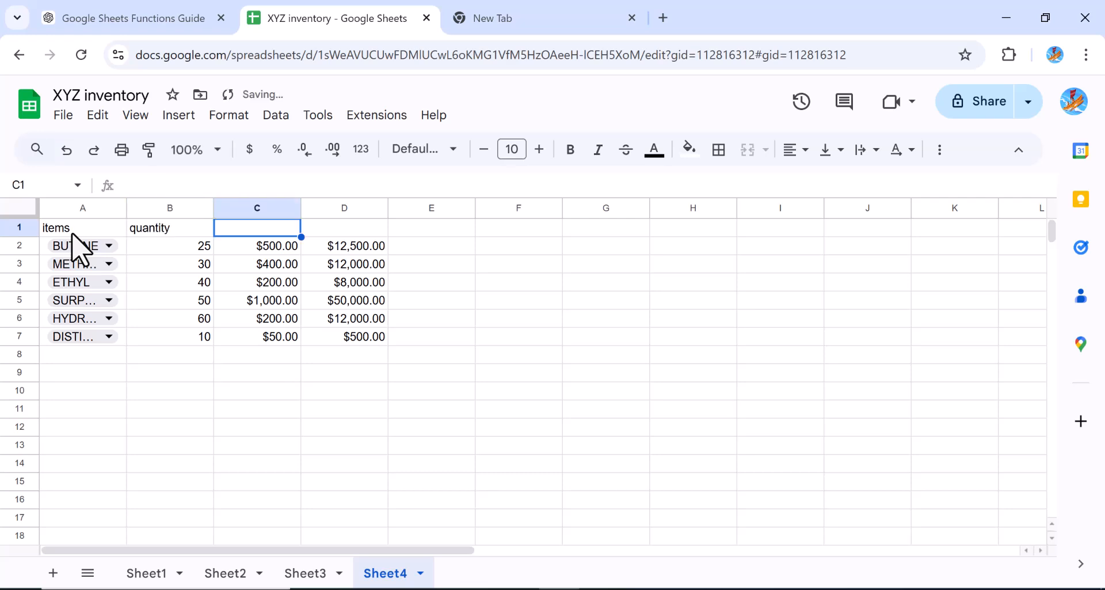
Enter the headers price/unit in C1 and total cost in D1
type("price")
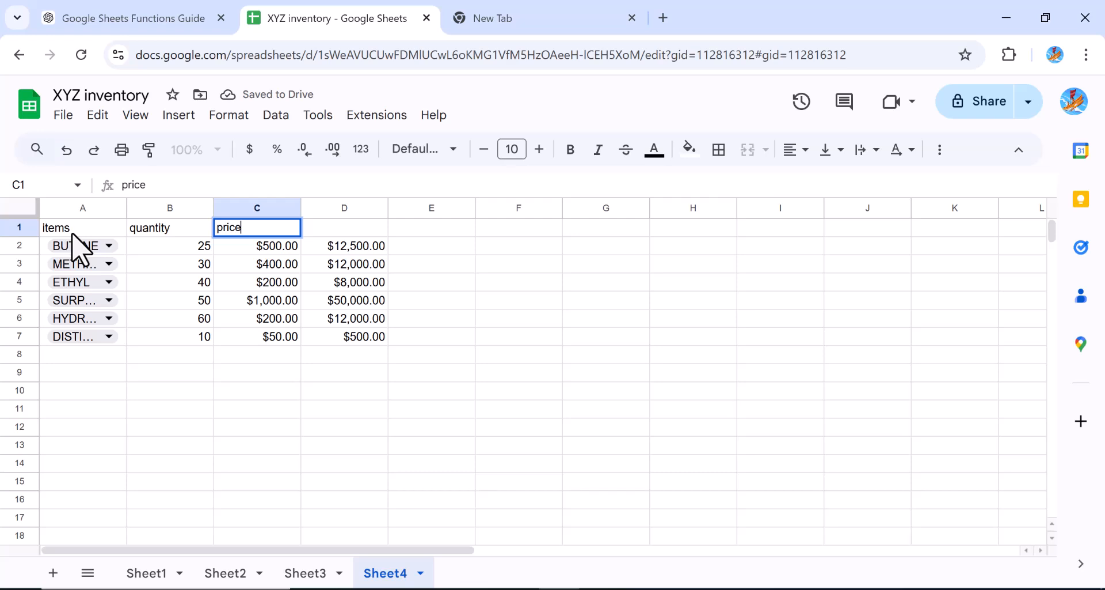
type("/")
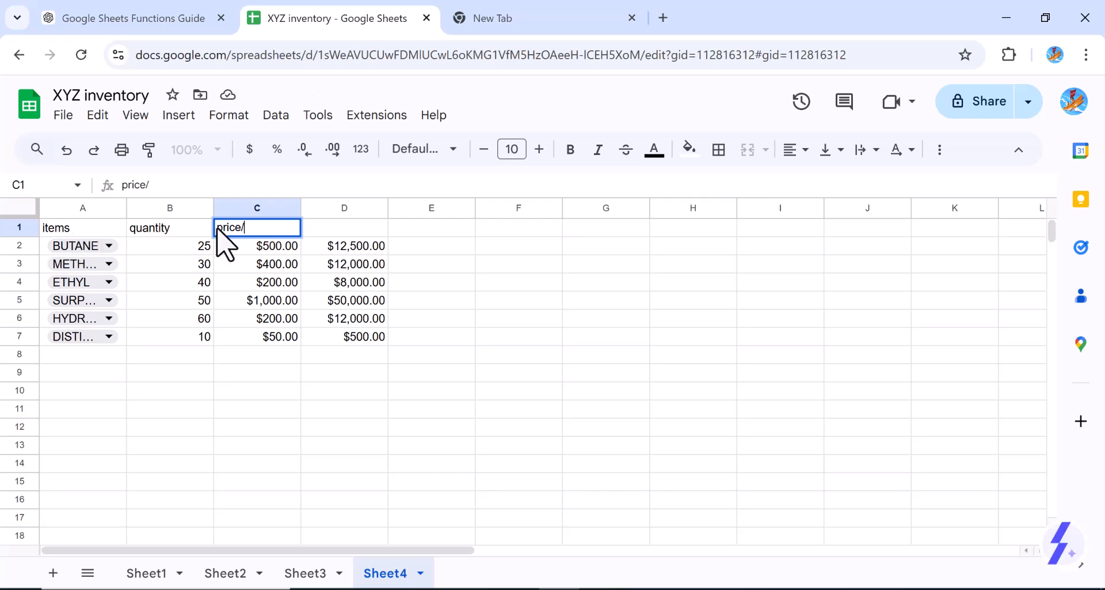
type("unit")
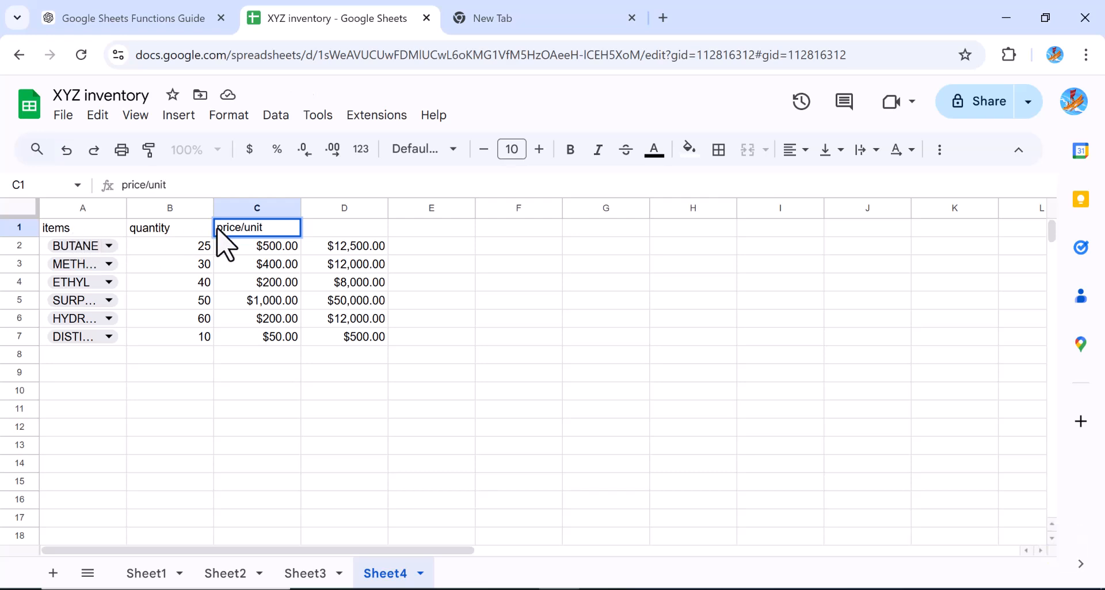
key("Tab")
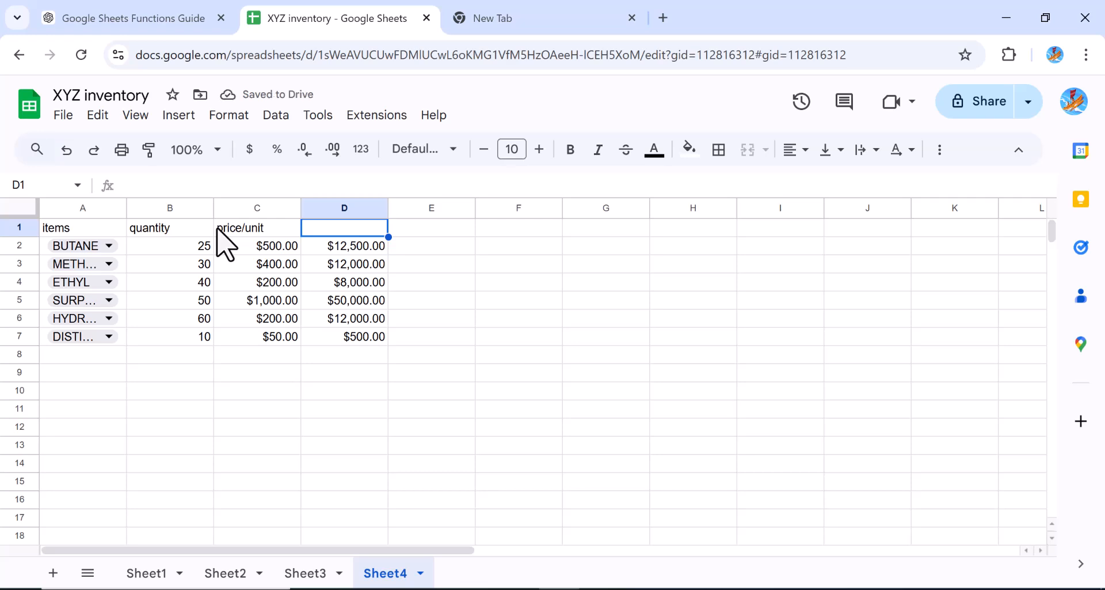
type("total cost")
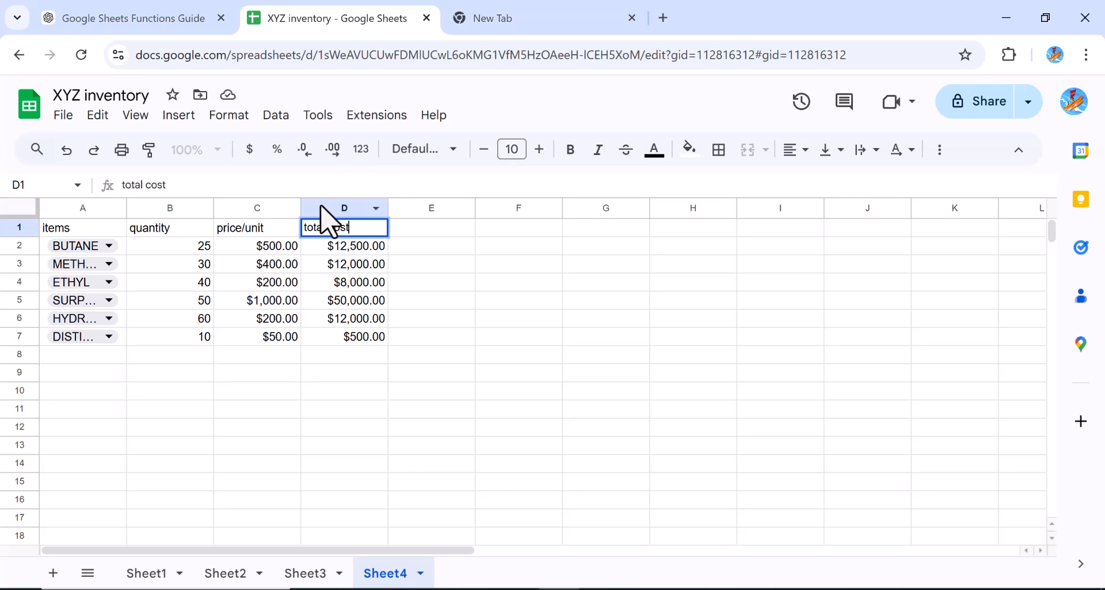
Add the header quantity sold in E1
left_click(401, 214)
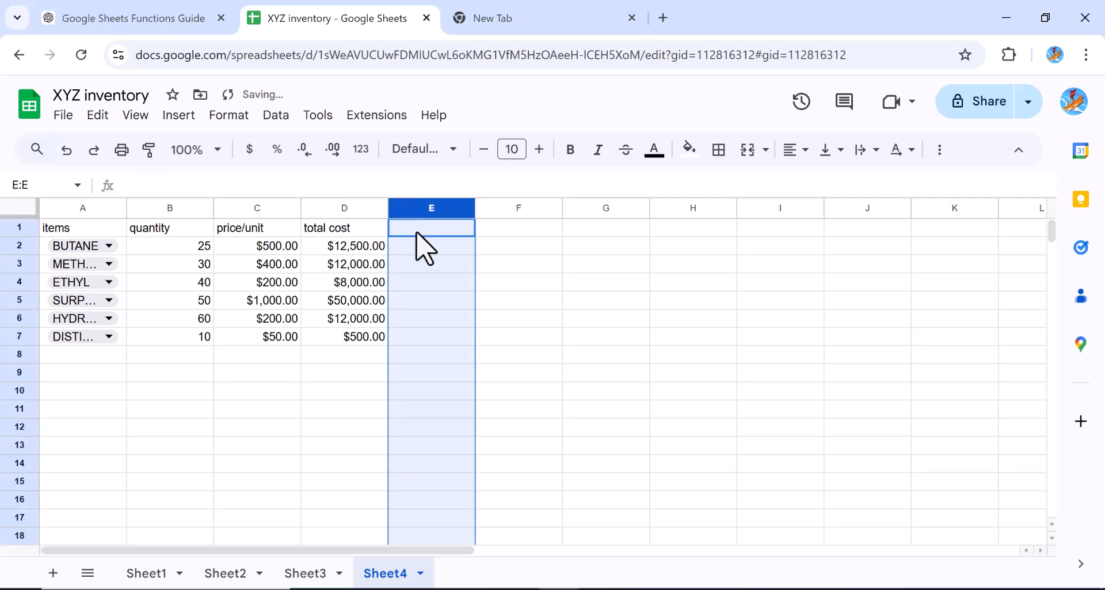
left_click(417, 233)
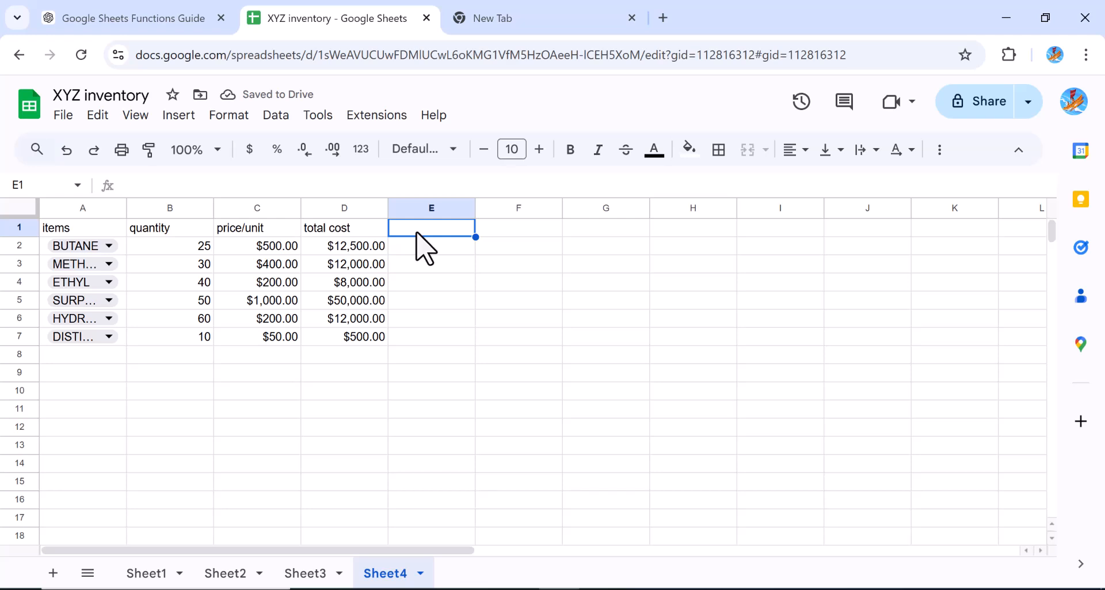
type("quan")
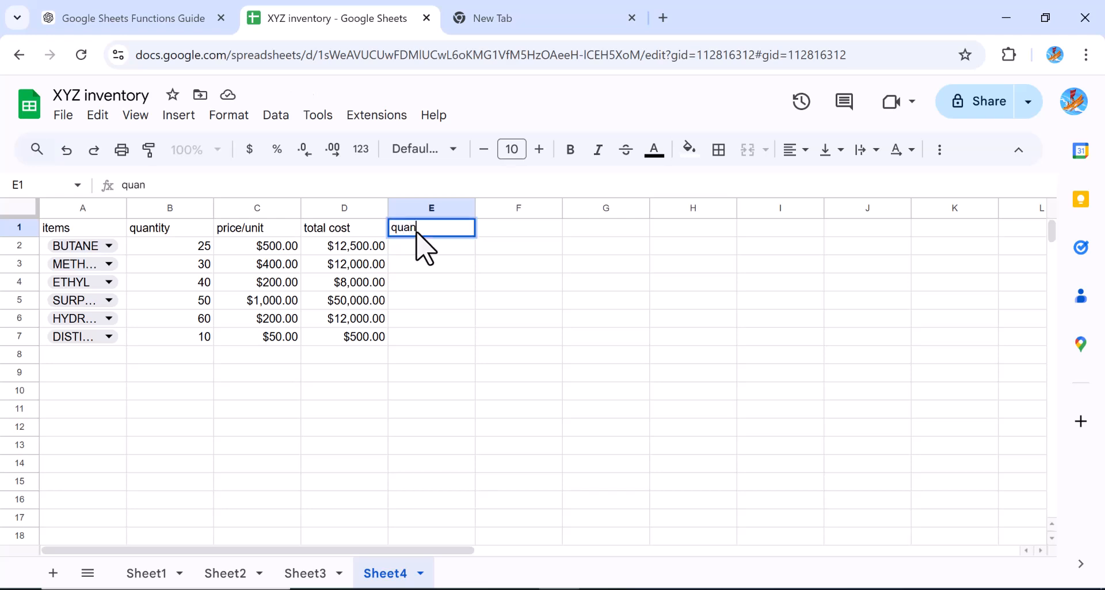
type("tity sold")
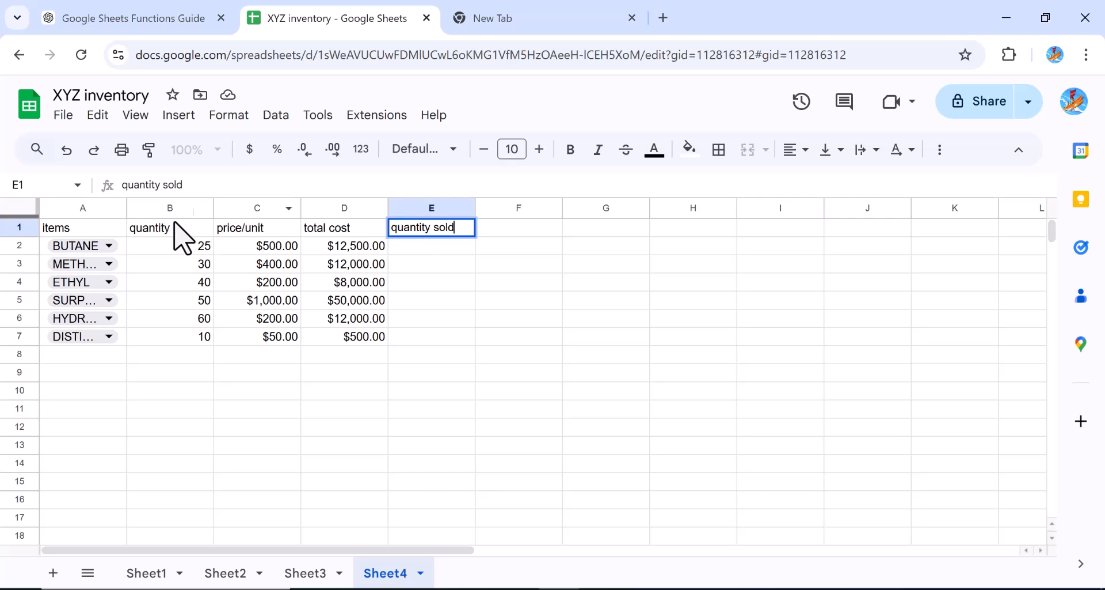
Rename the B1 header to available quantity
left_click(151, 230)
double_click(131, 229)
type("availab")
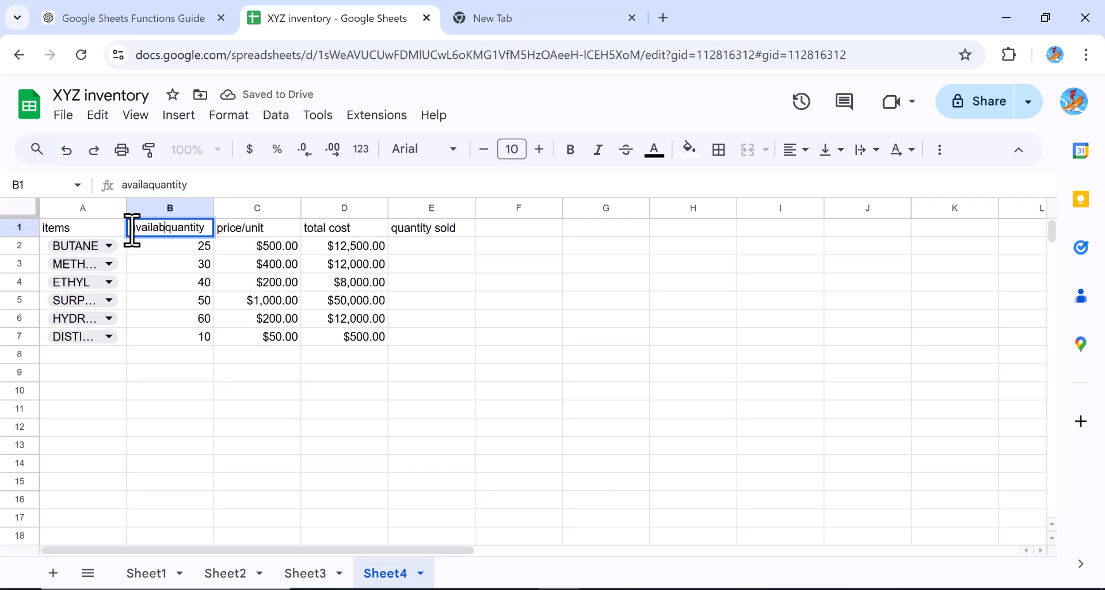
type("le")
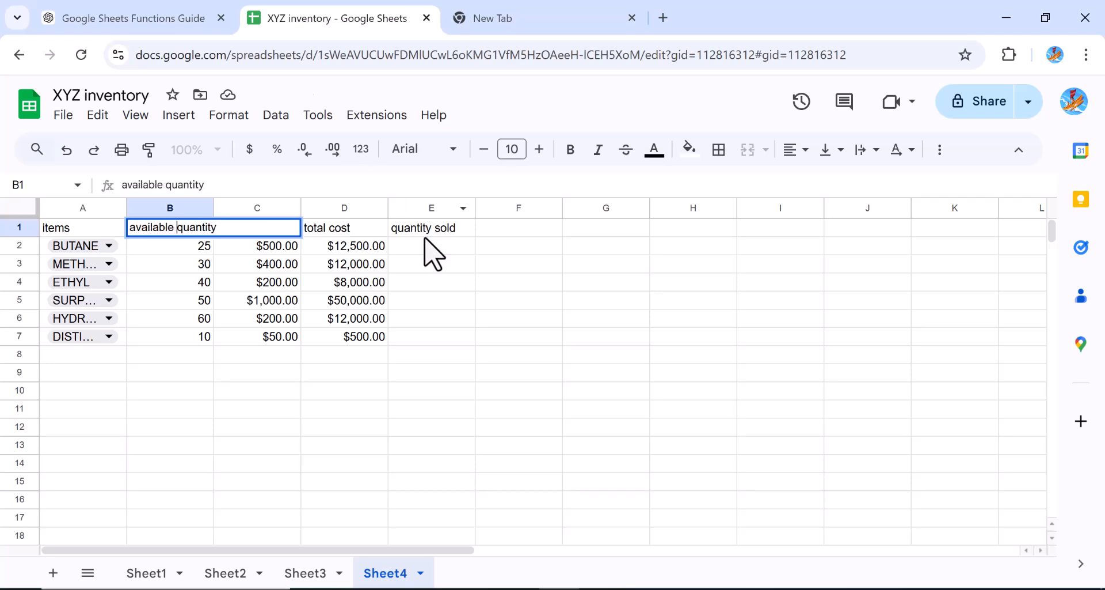
left_click(435, 261)
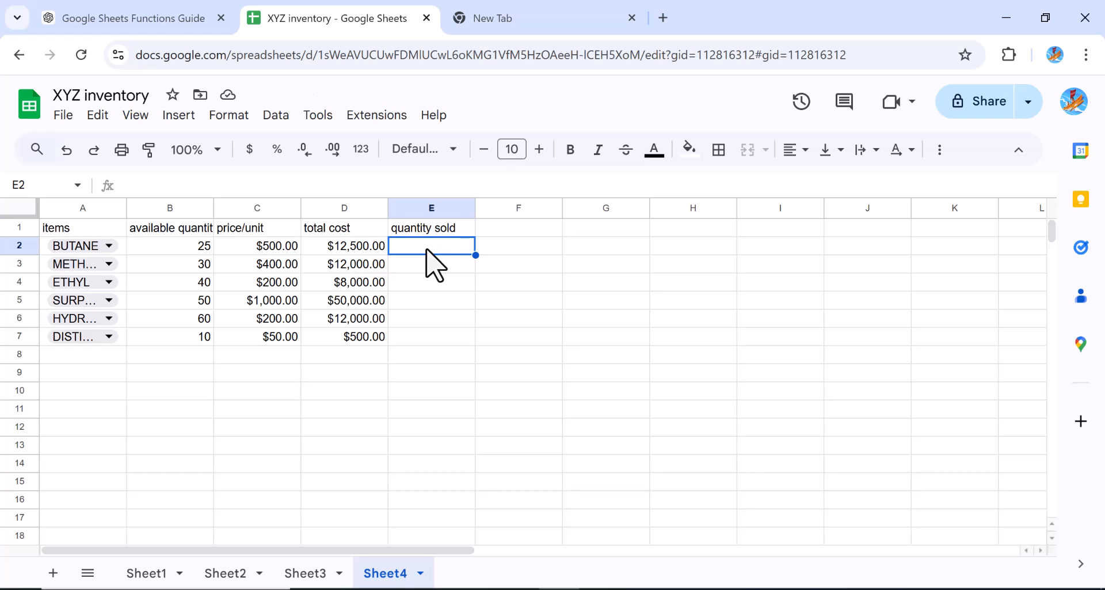
Enter 20 as the quantity sold for BUTANE in E2
type("20")
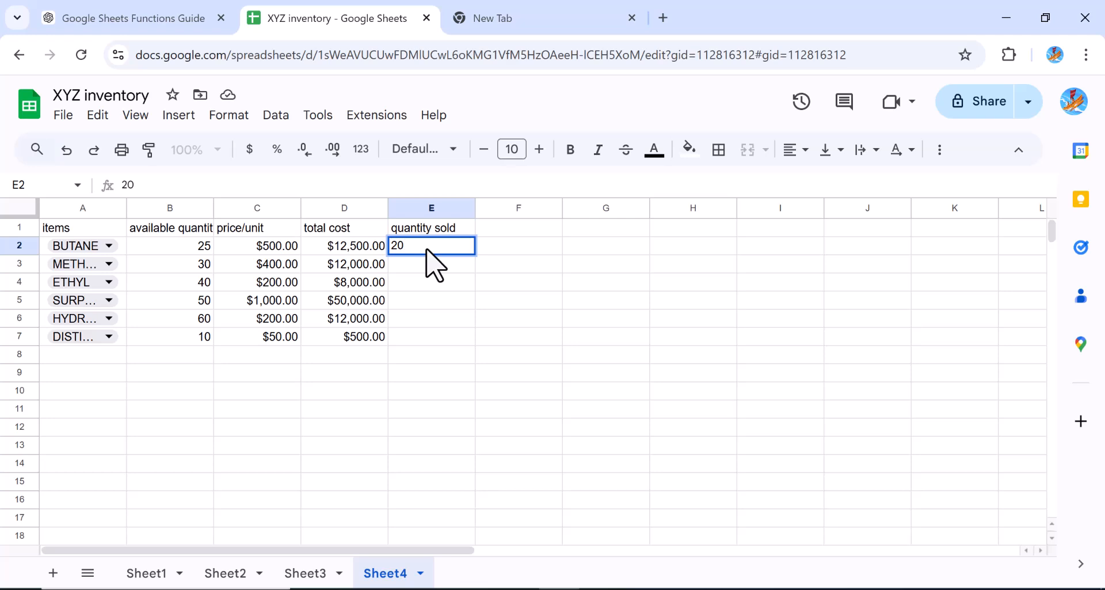
key("Return")
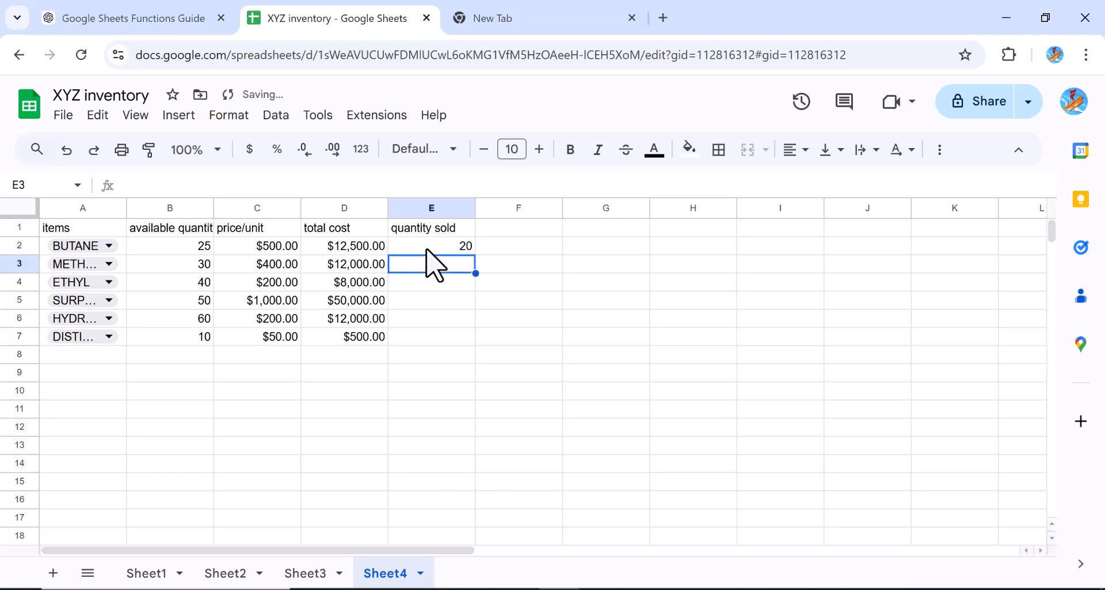
left_click(516, 230)
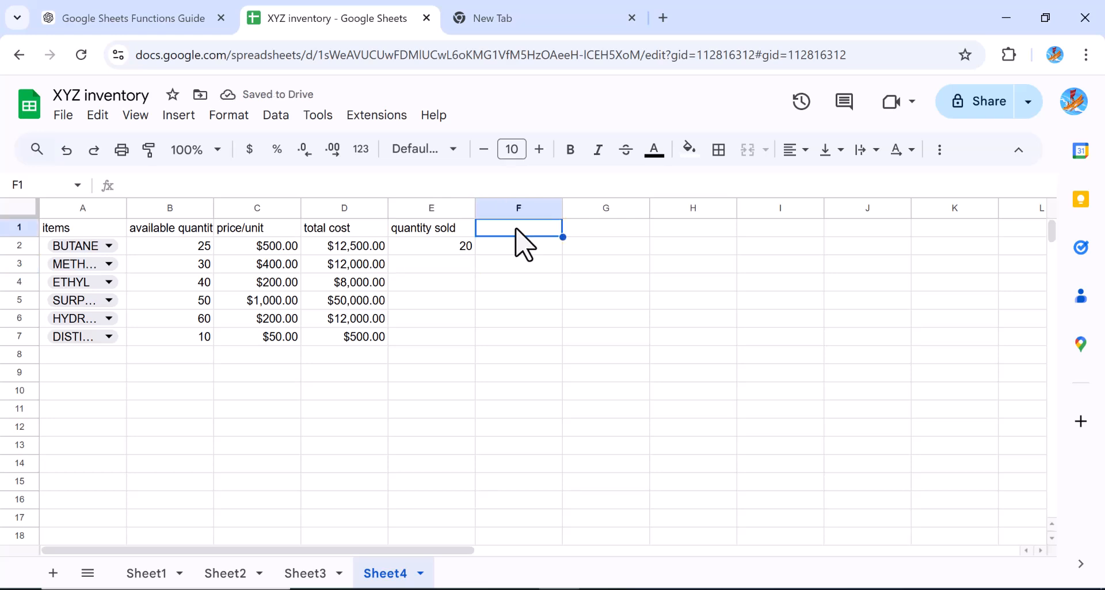
Rename the B1 header to quantity Purchased
left_click(174, 230)
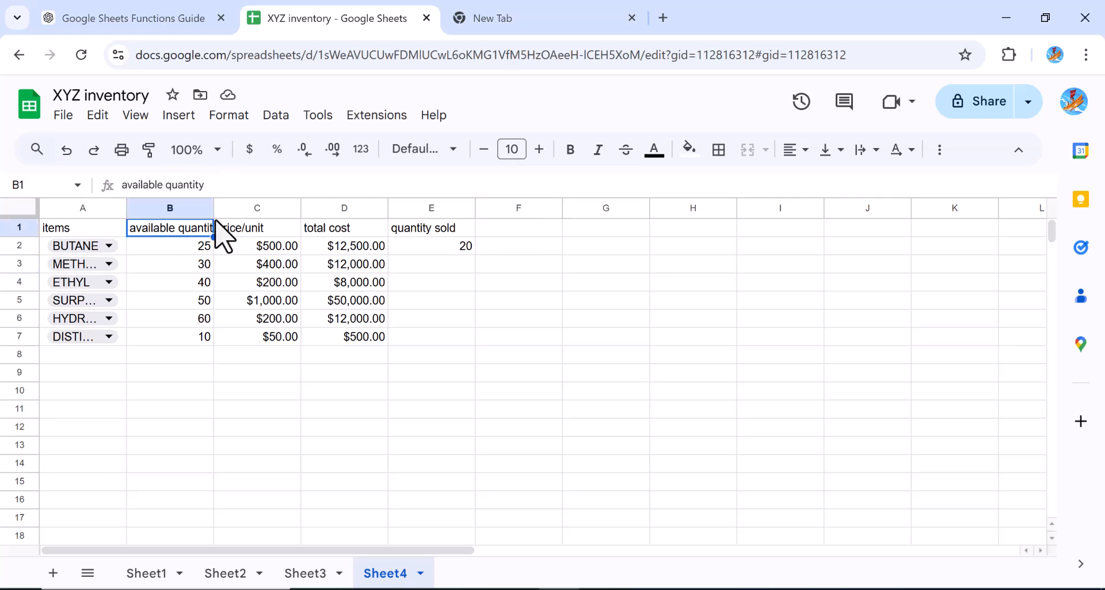
left_click(166, 188)
key("BackSpace")
key("BackSpace")
key("BackSpace")
key("BackSpace")
key("BackSpace")
key("BackSpace")
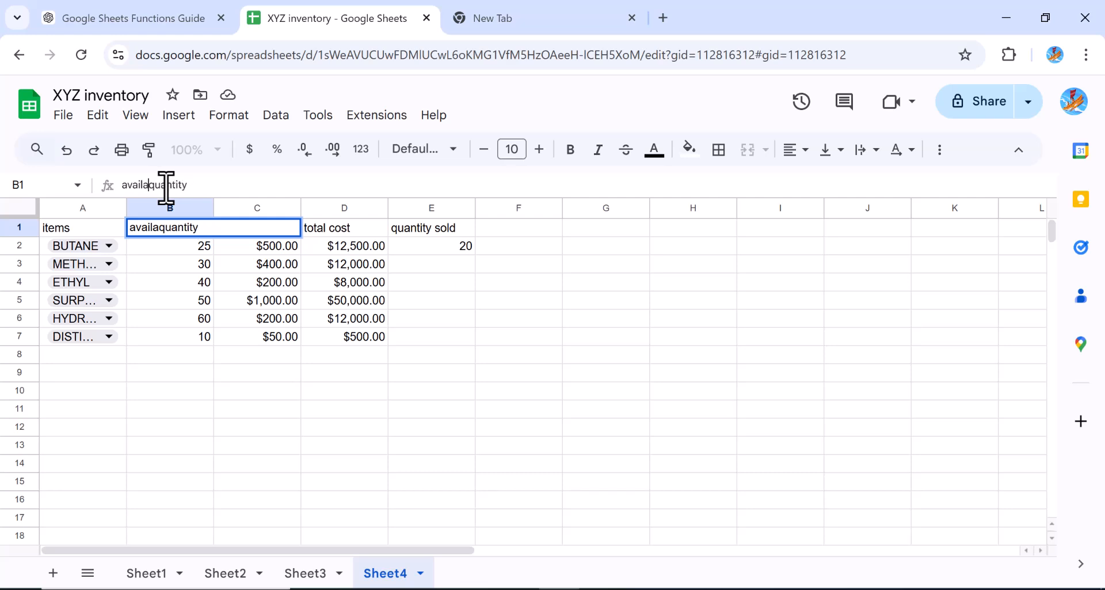
key("BackSpace")
key("BackSpace")
key("BackSpace")
key("BackSpace")
type("Pirchas")
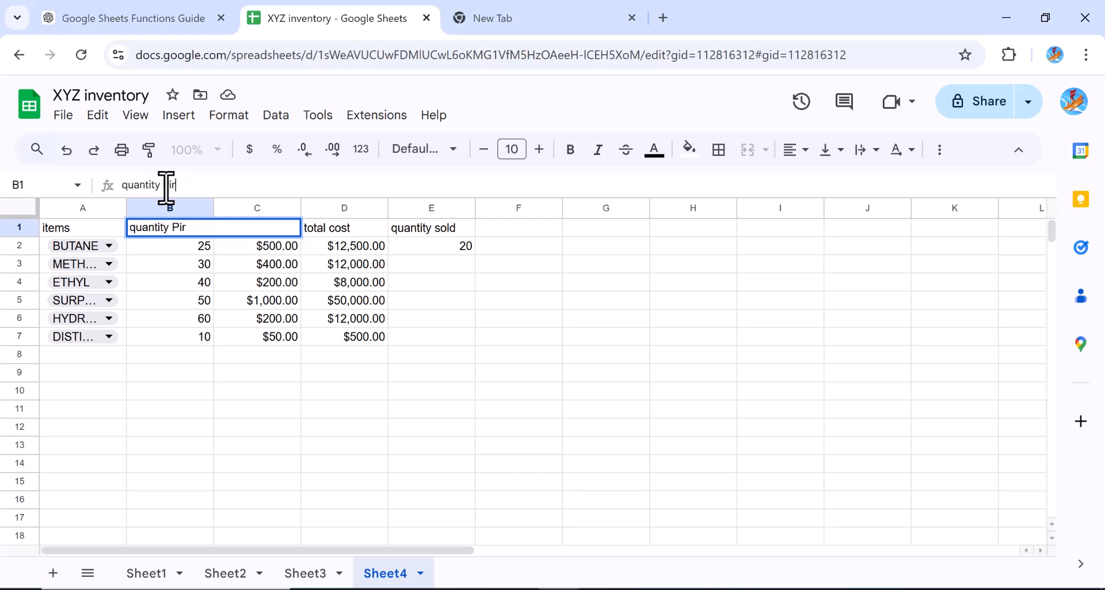
key("BackSpace")
key("BackSpace")
key("BackSpace")
key("BackSpace")
key("BackSpace")
type("urchased")
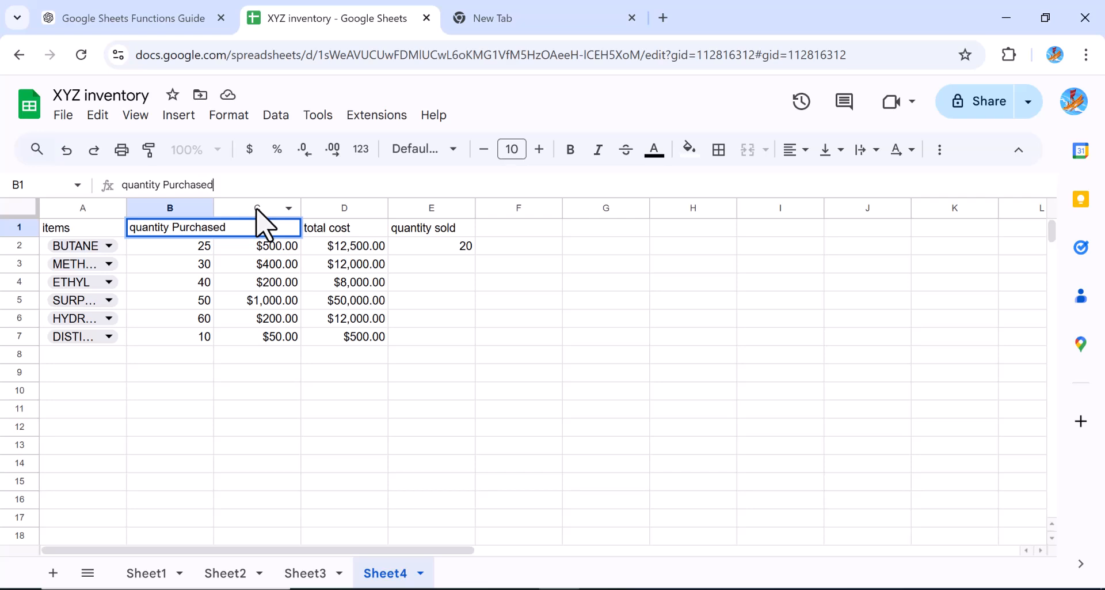
left_click(499, 231)
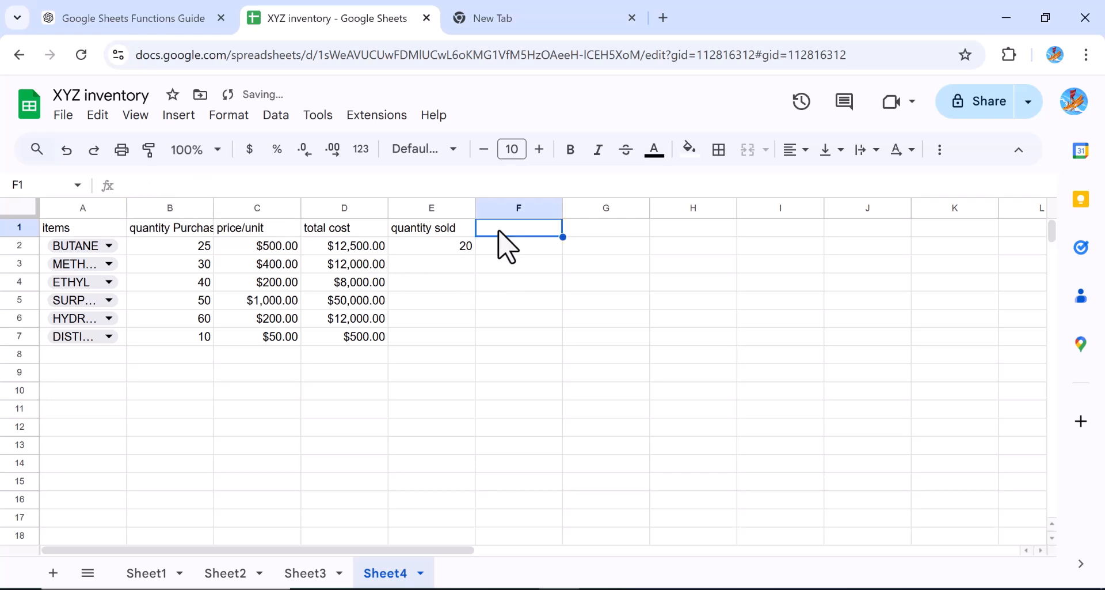
Add the header avaiable stock in F1
type("ava")
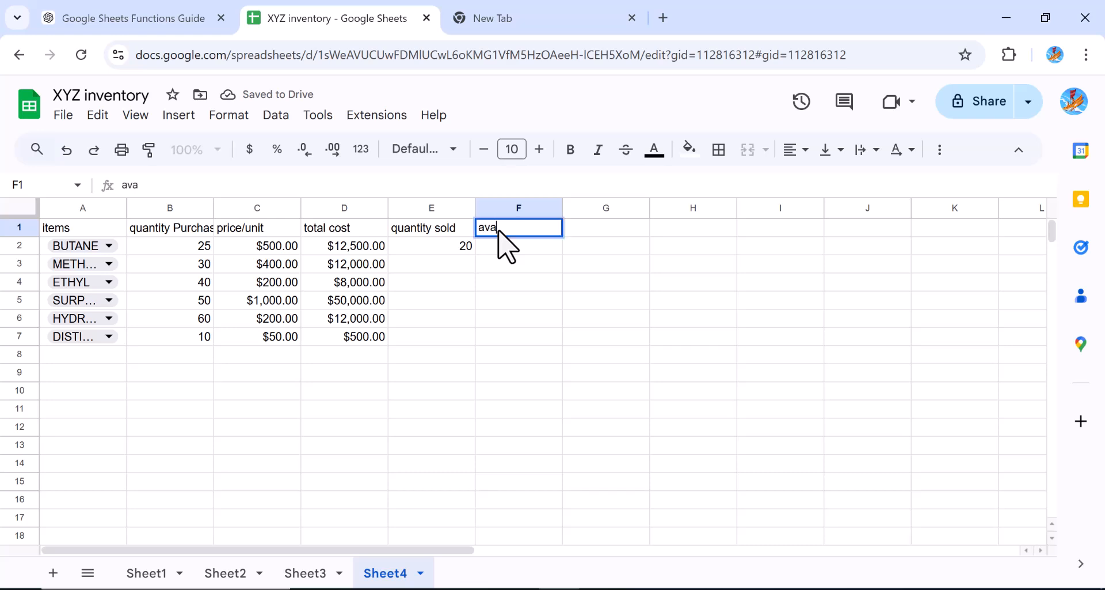
type("iable")
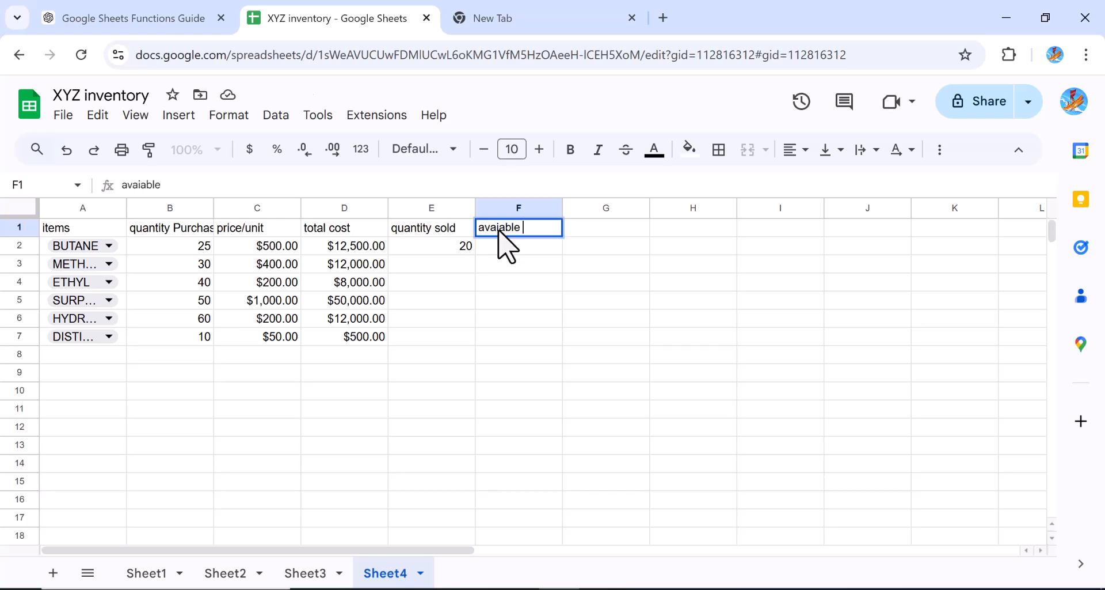
type(" stock")
key("Return")
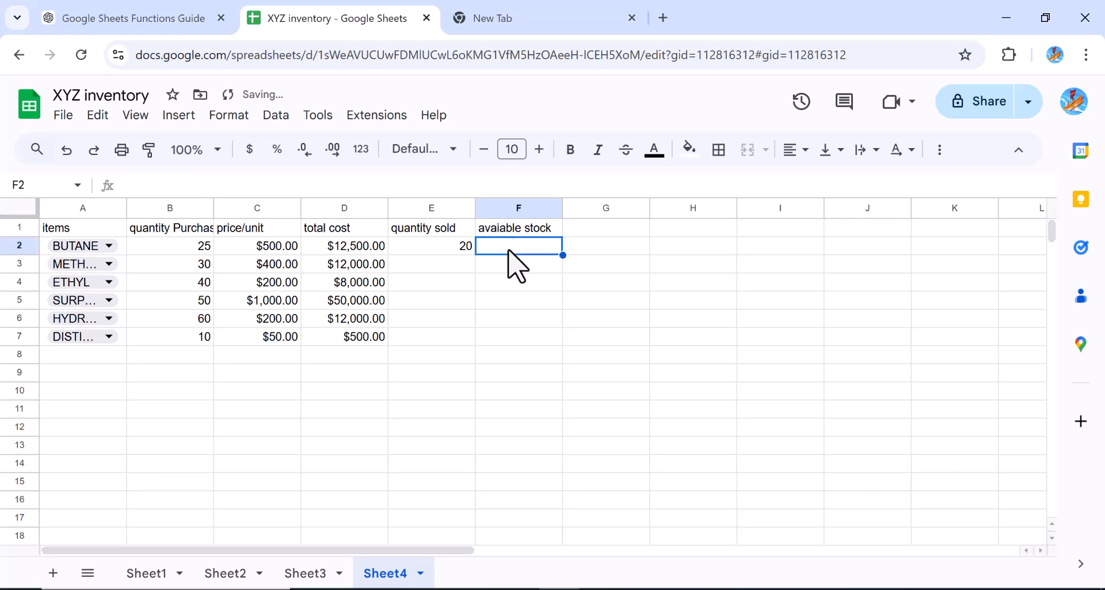
Enter an IF formula in F2 returning 'out of stock' when E2 is below 5, otherwise 'In-stock'
type("=")
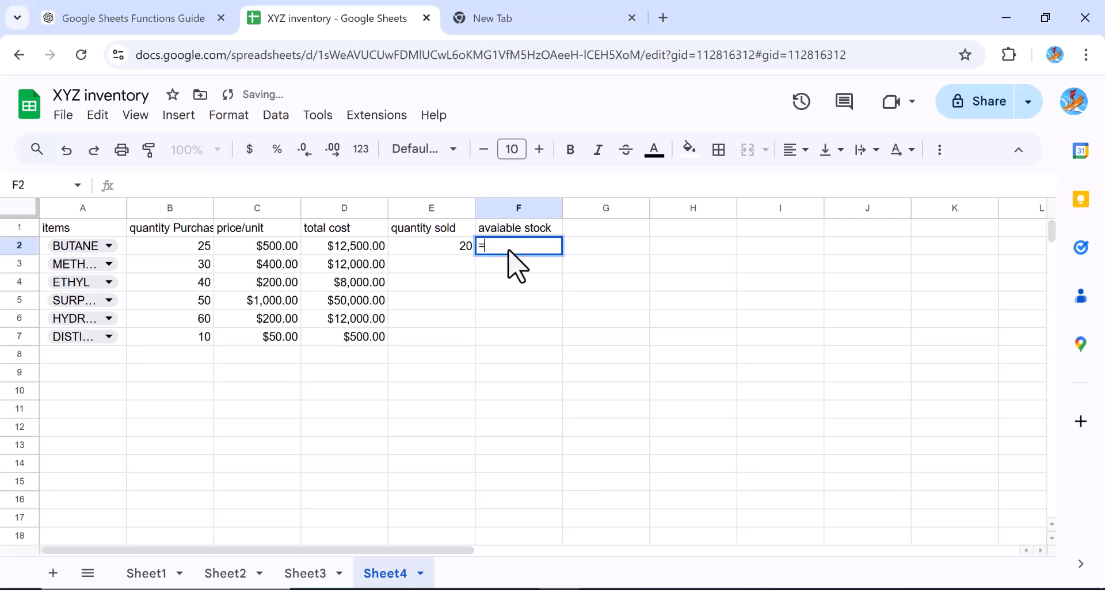
type("if")
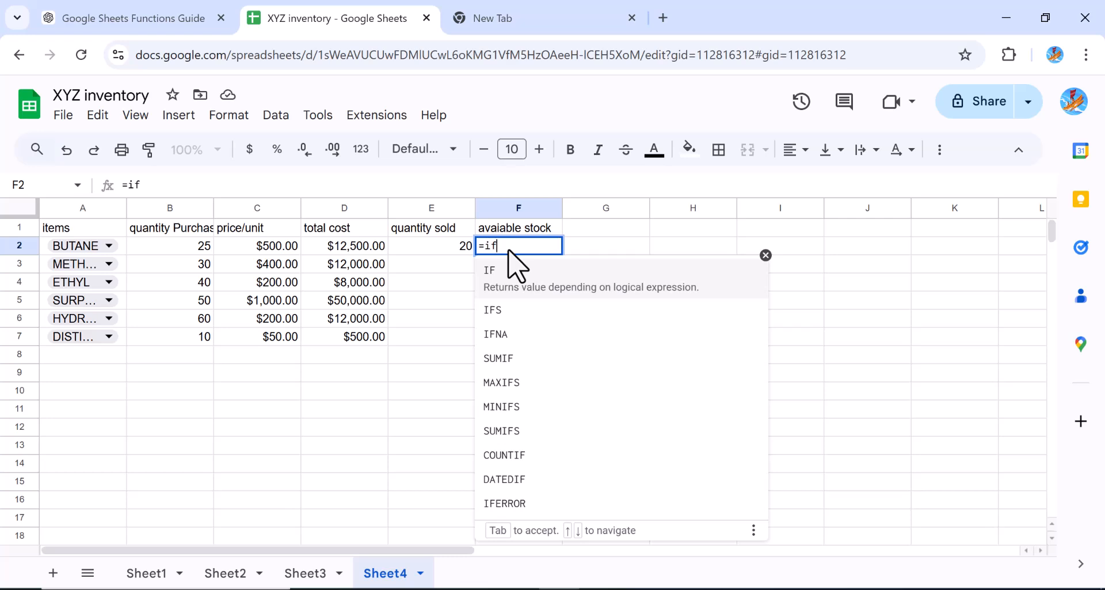
type("(")
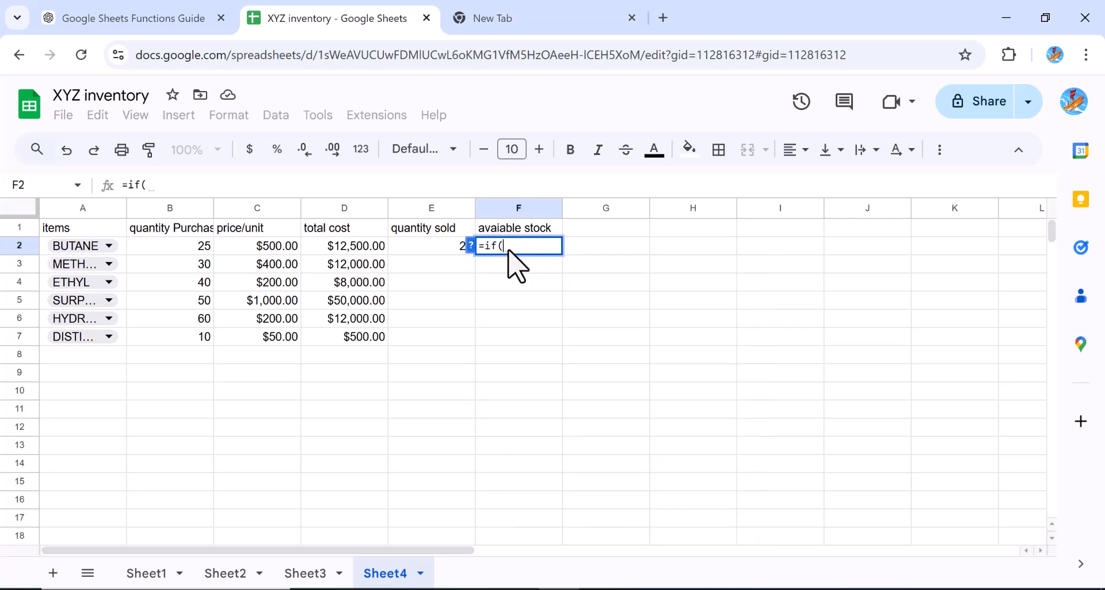
left_click(459, 247)
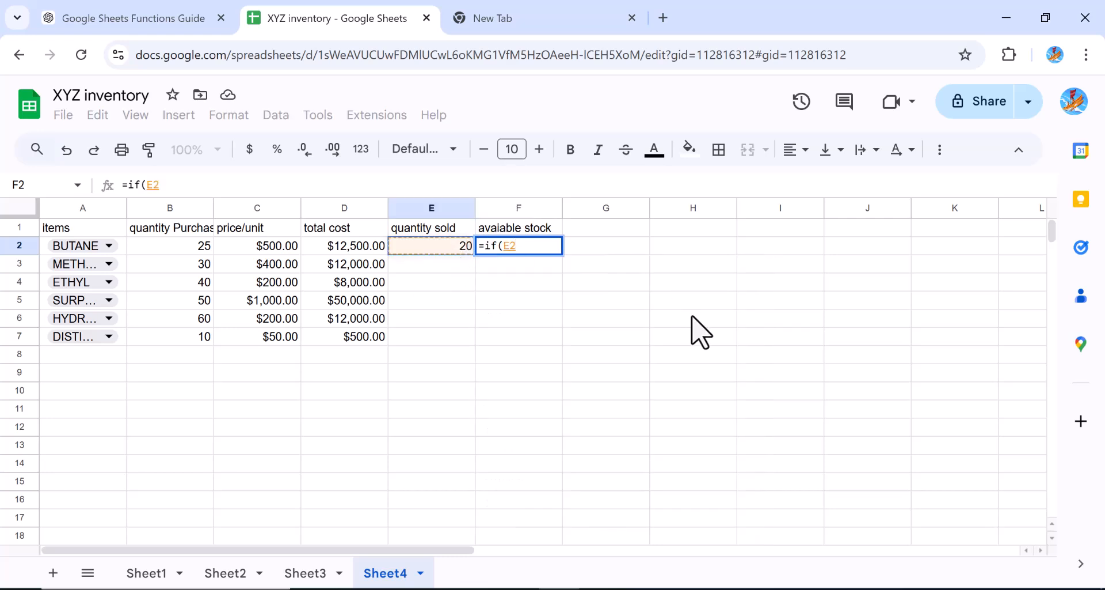
type("<")
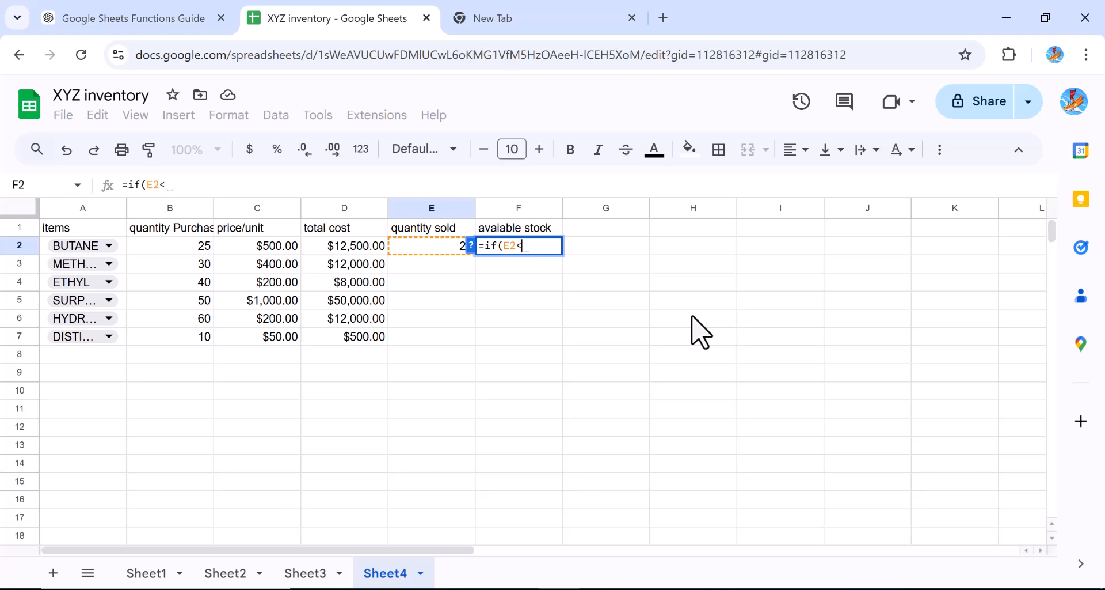
type("5")
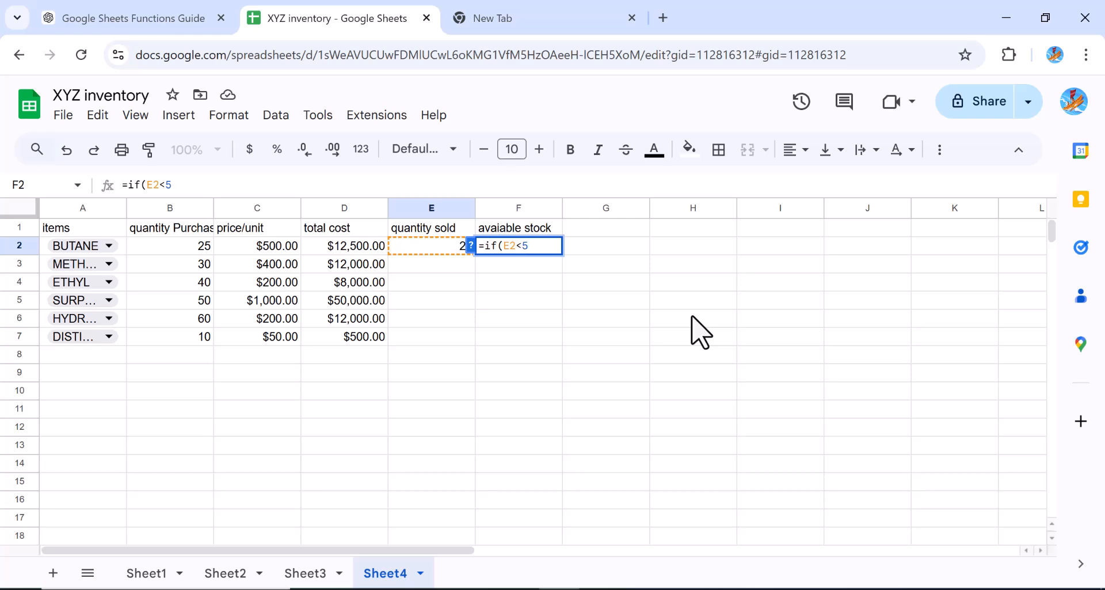
type(", 'out of stock")
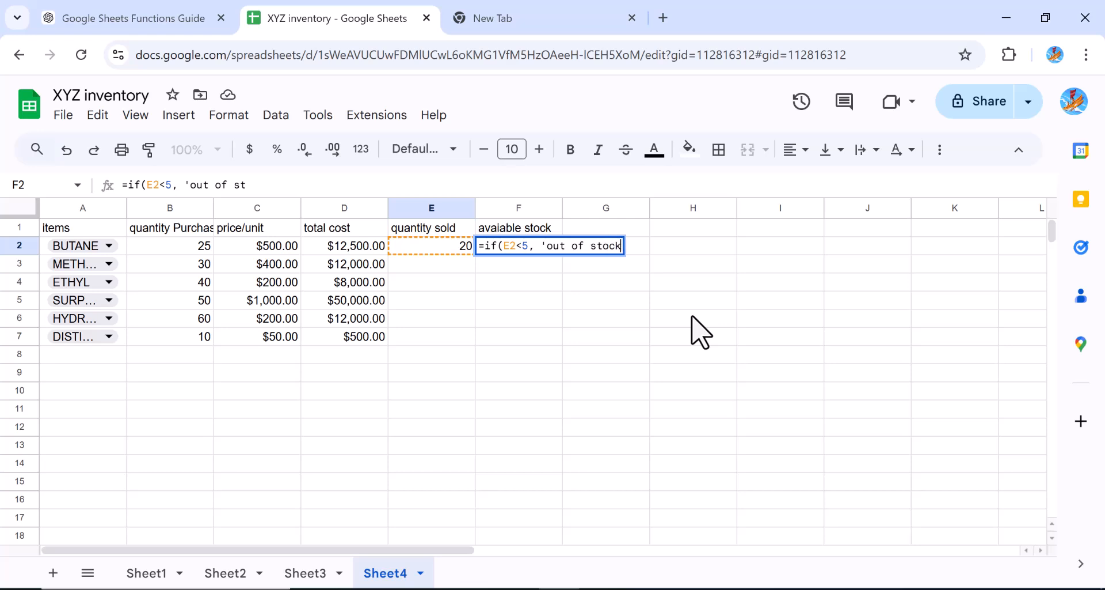
type("',")
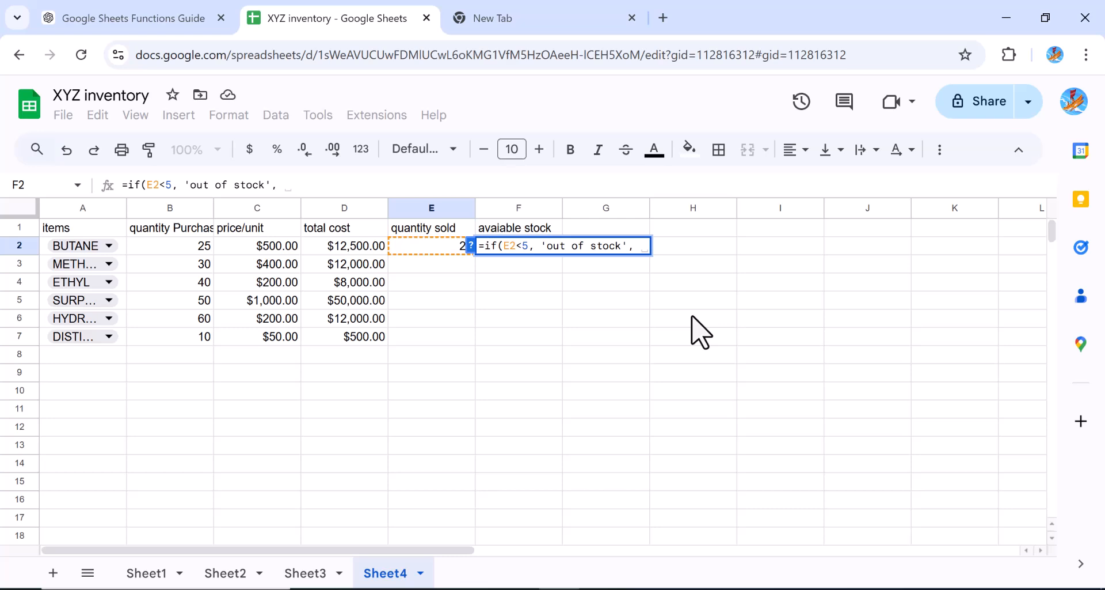
type("in")
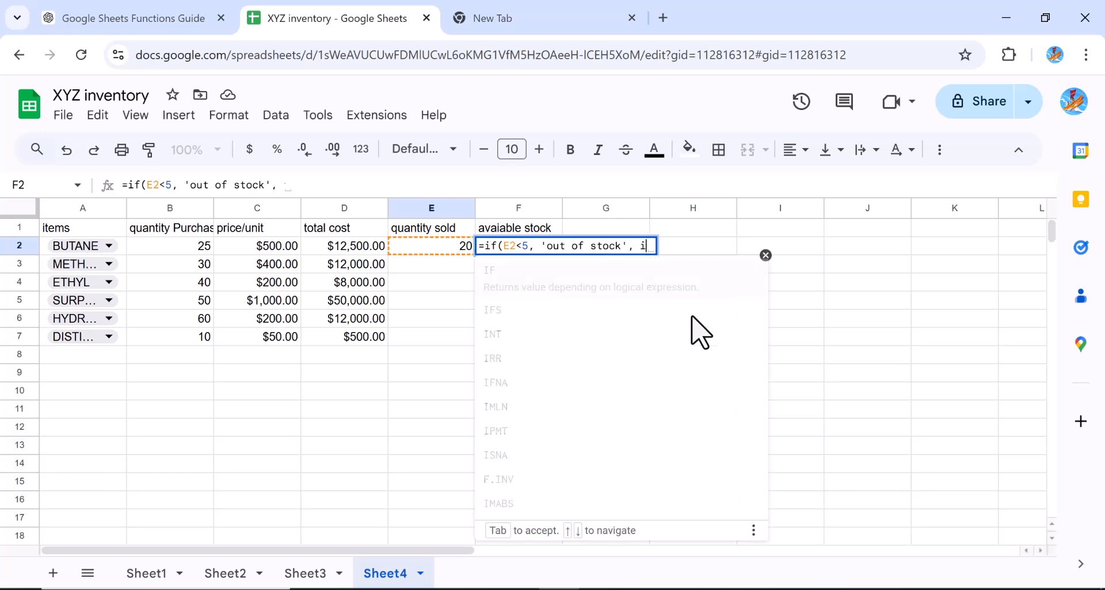
key("BackSpace")
key("BackSpace")
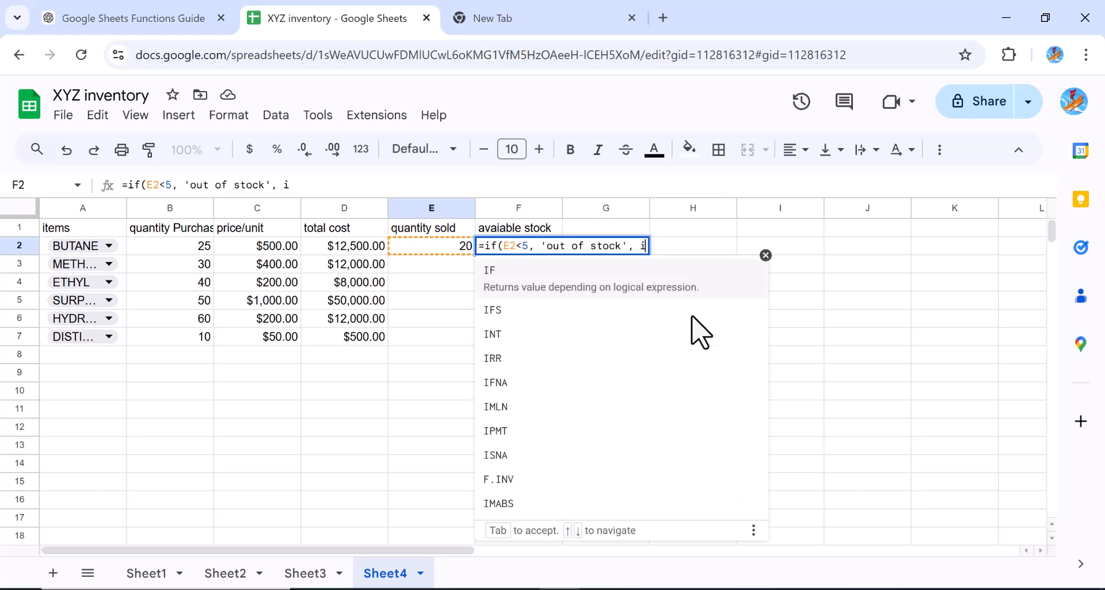
type("'")
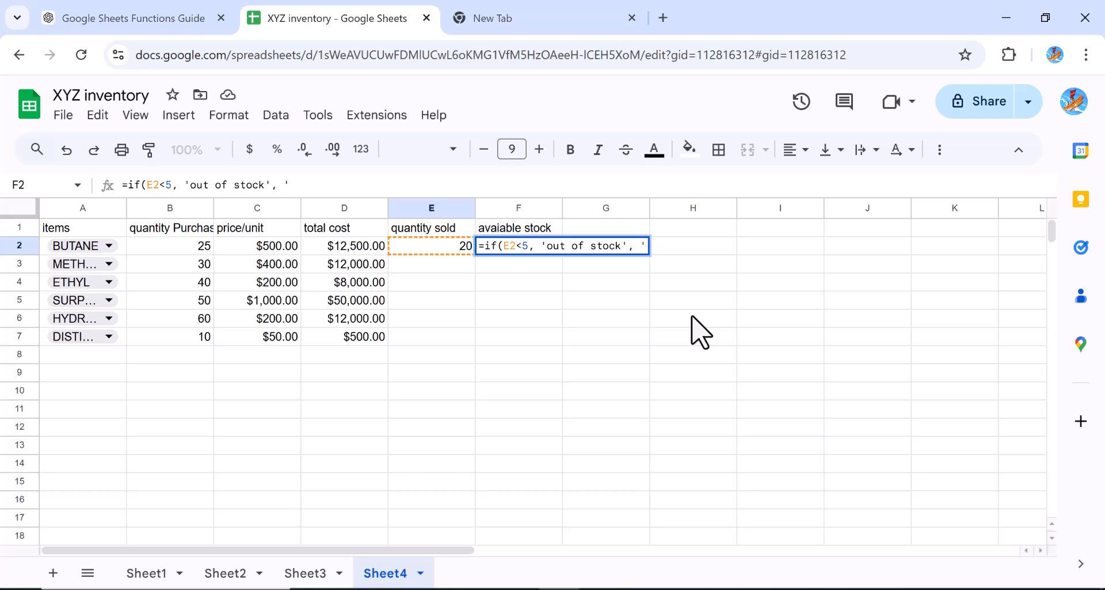
type("In-stock")
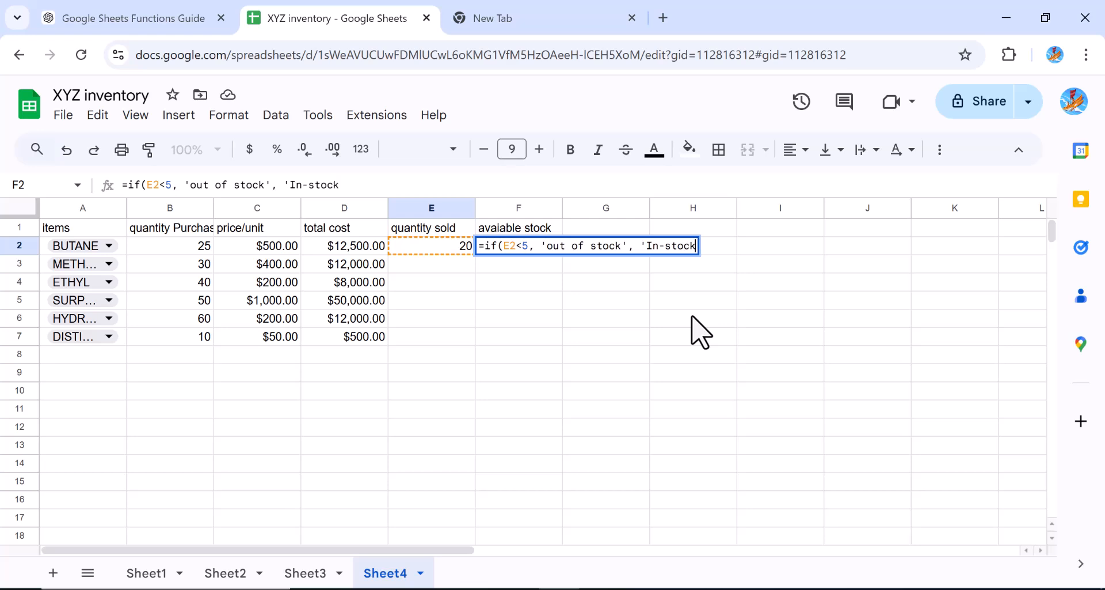
type("')")
key("Return")
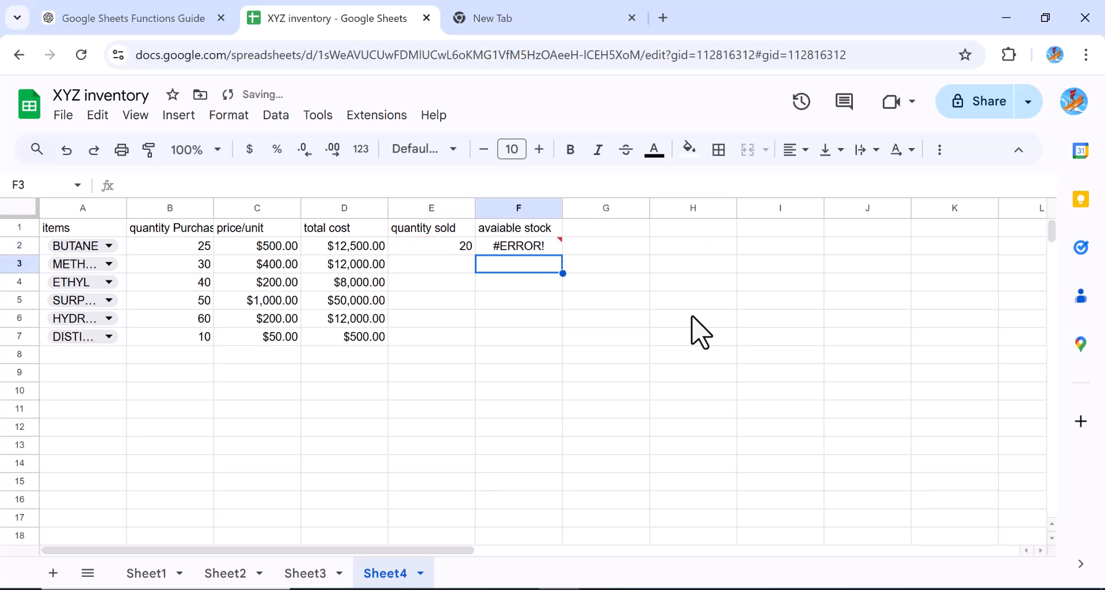
Fix the F2 formula by replacing the single quotes around both text values with double quotes
left_click(531, 244)
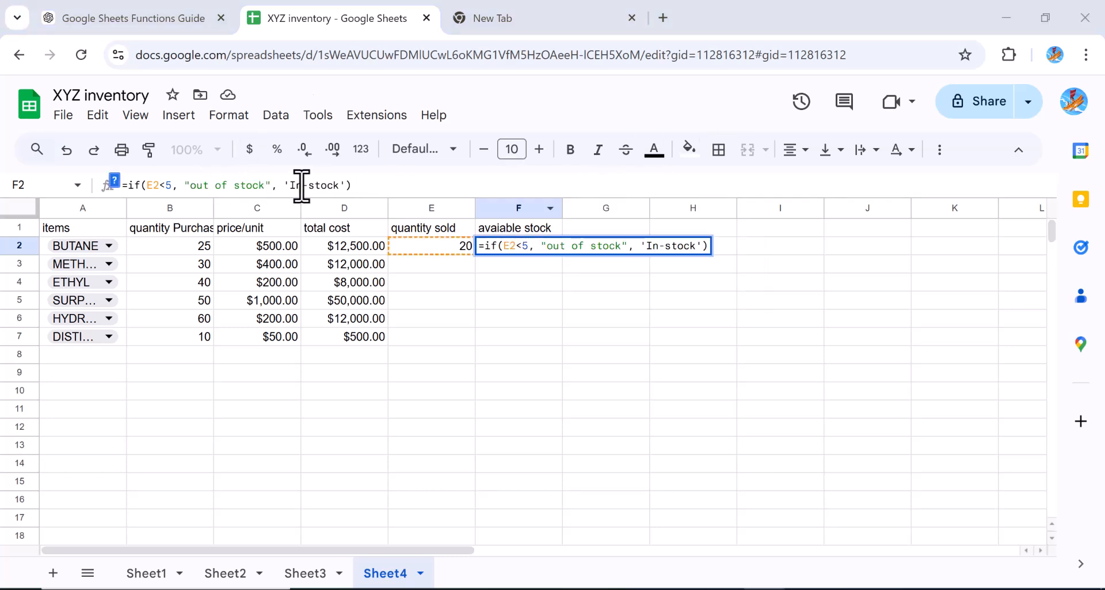
left_click(290, 186)
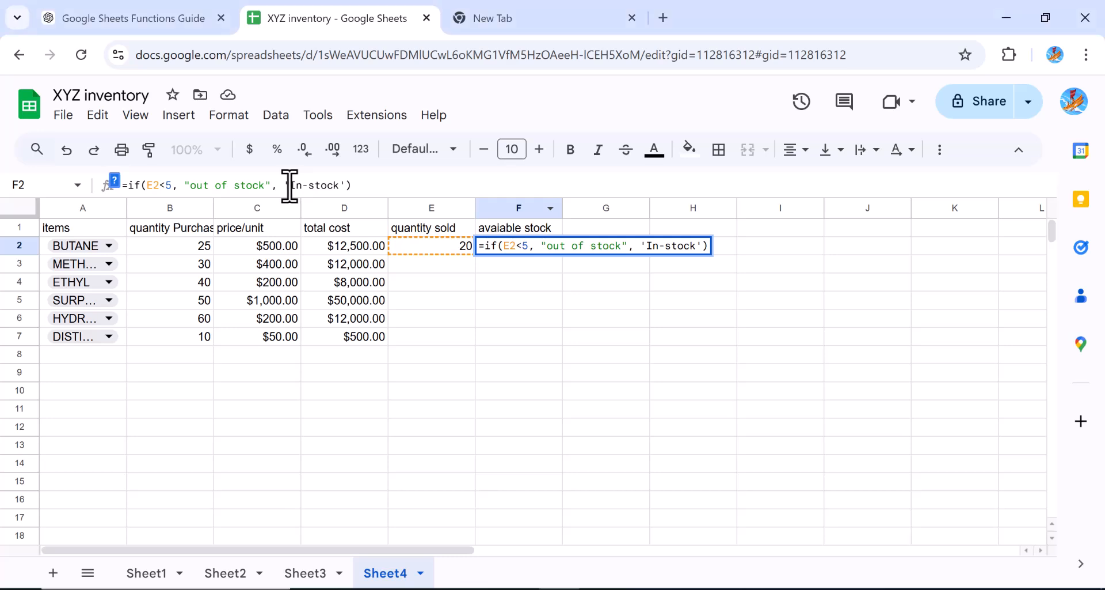
key("BackSpace")
type("\"")
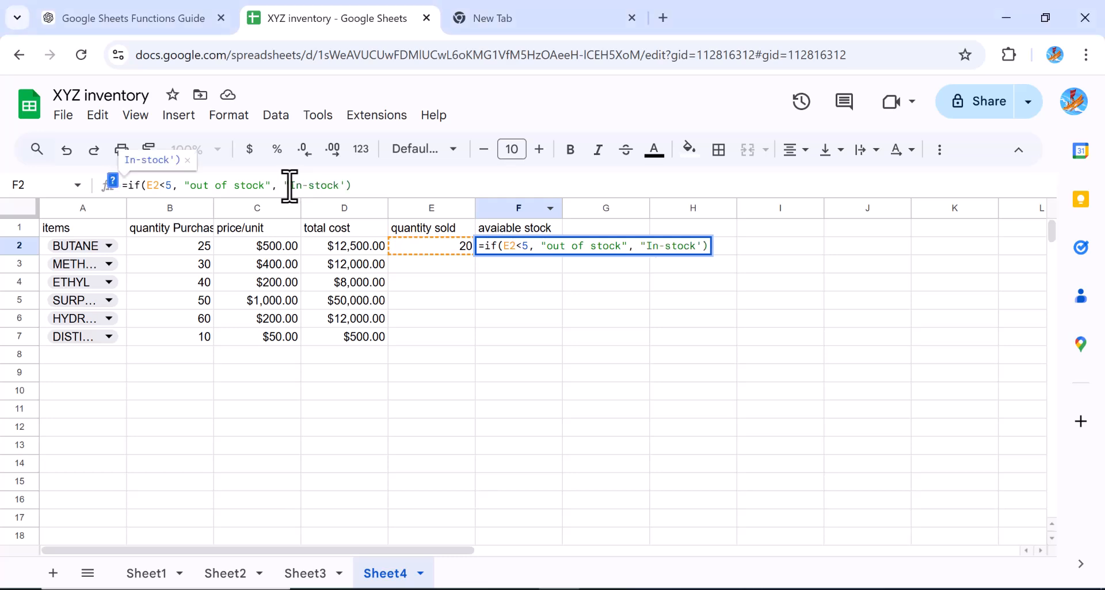
left_click(344, 186)
key("BackSpace")
type("\"")
key("Return")
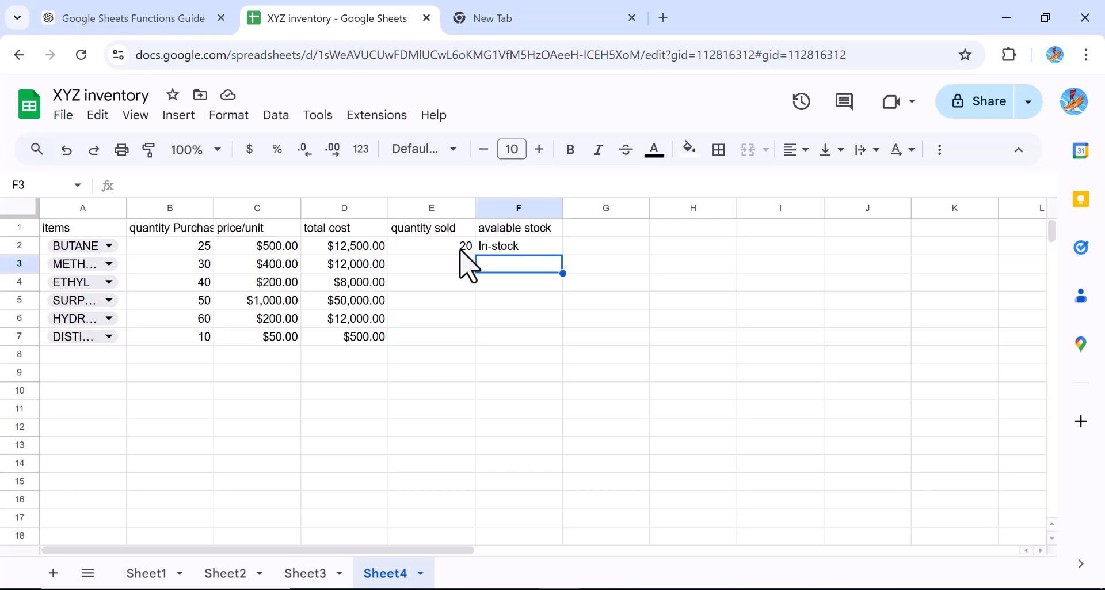
Enter quantities sold of 30, 40 and 49 in E3 to E5
left_click(452, 285)
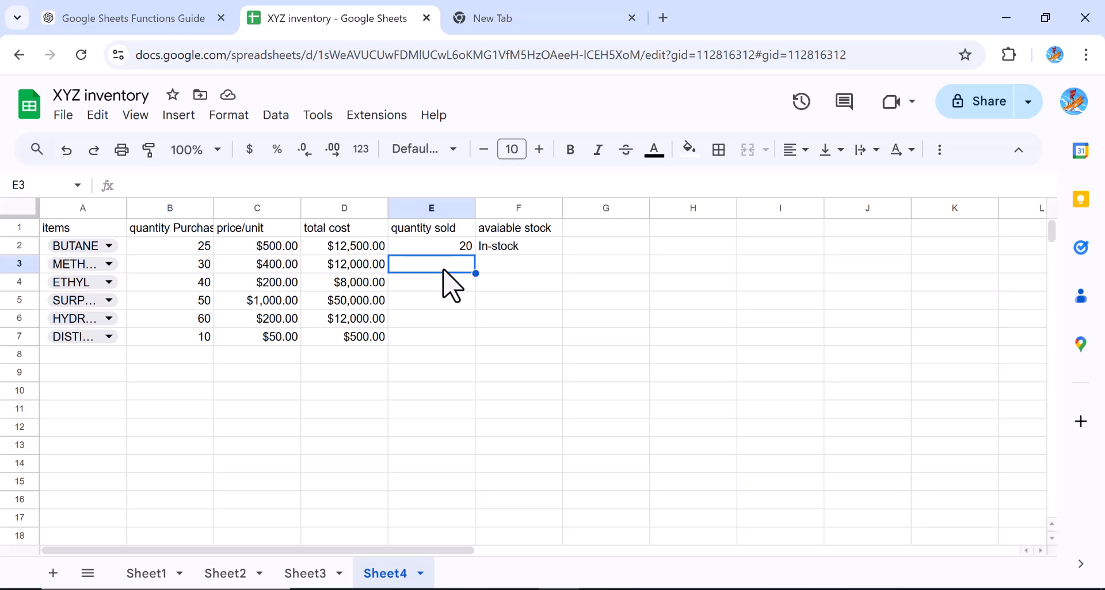
type("30")
key("Return")
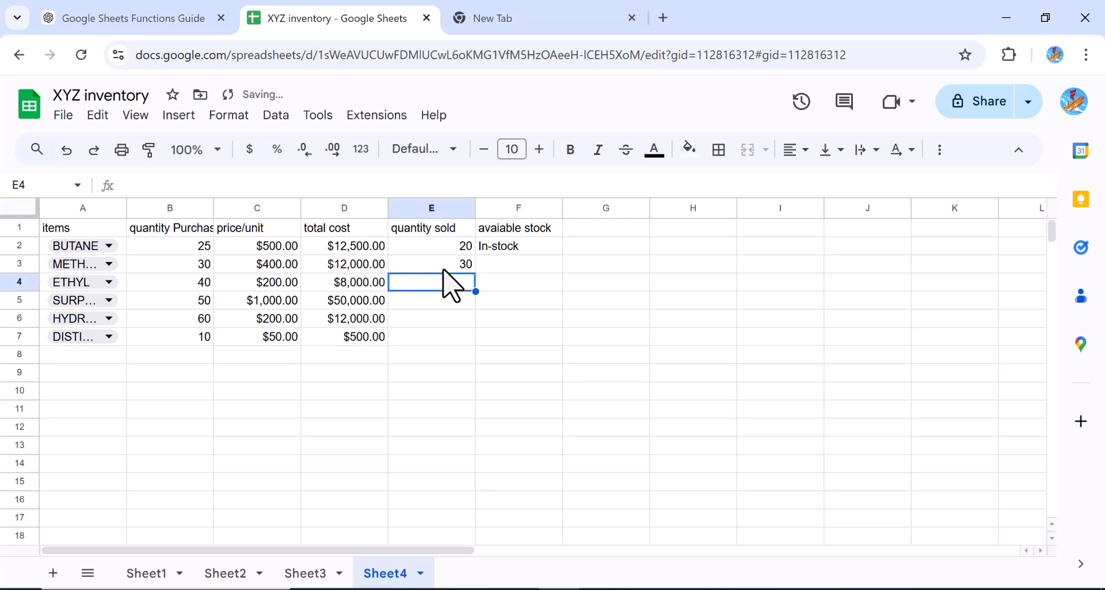
type("40")
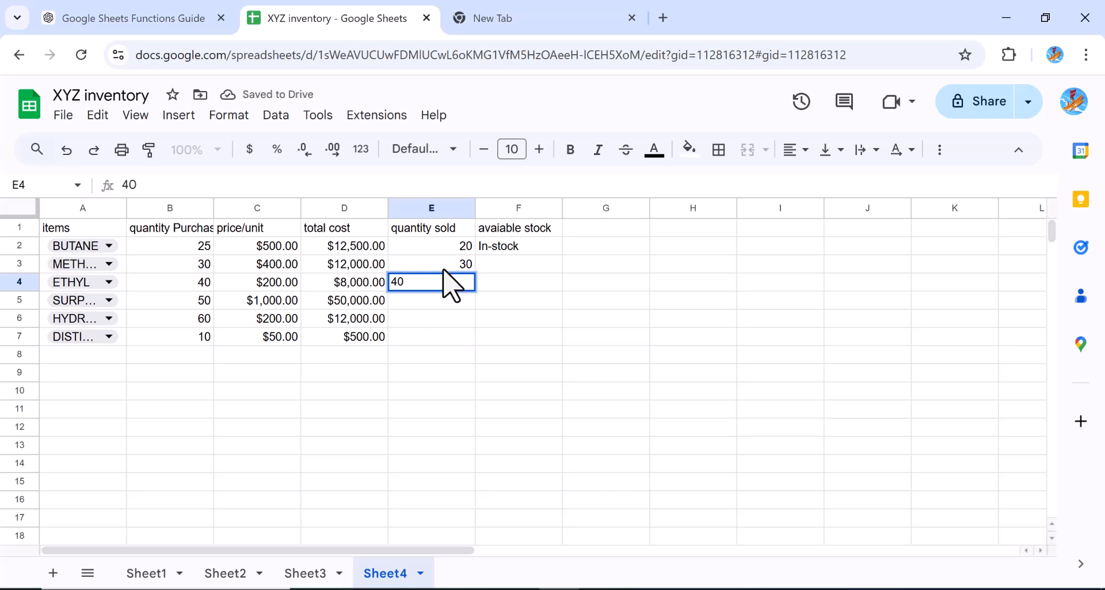
key("Return")
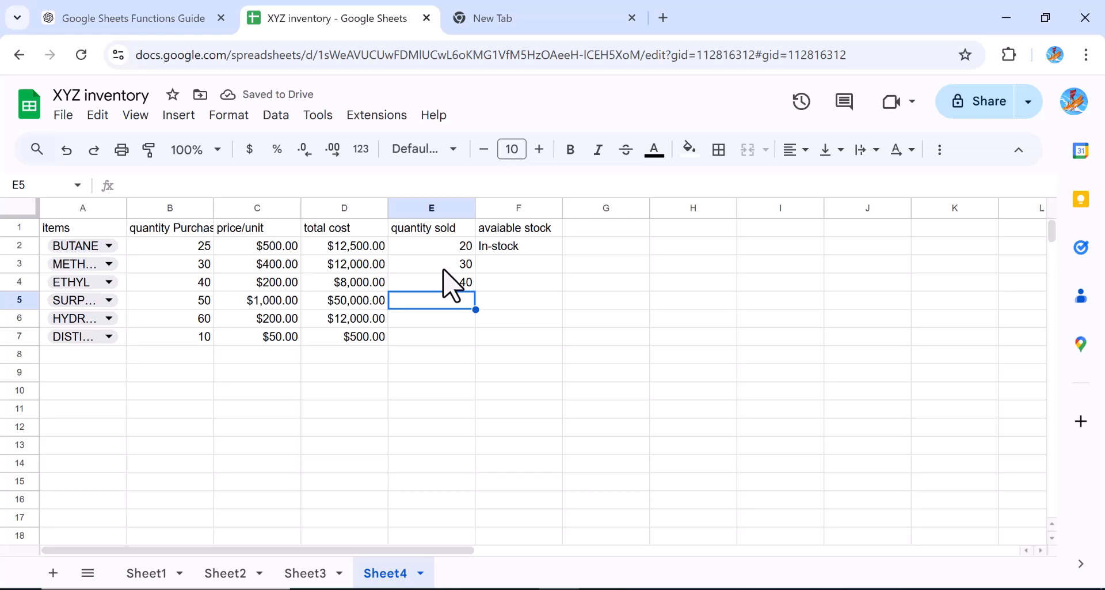
type("60")
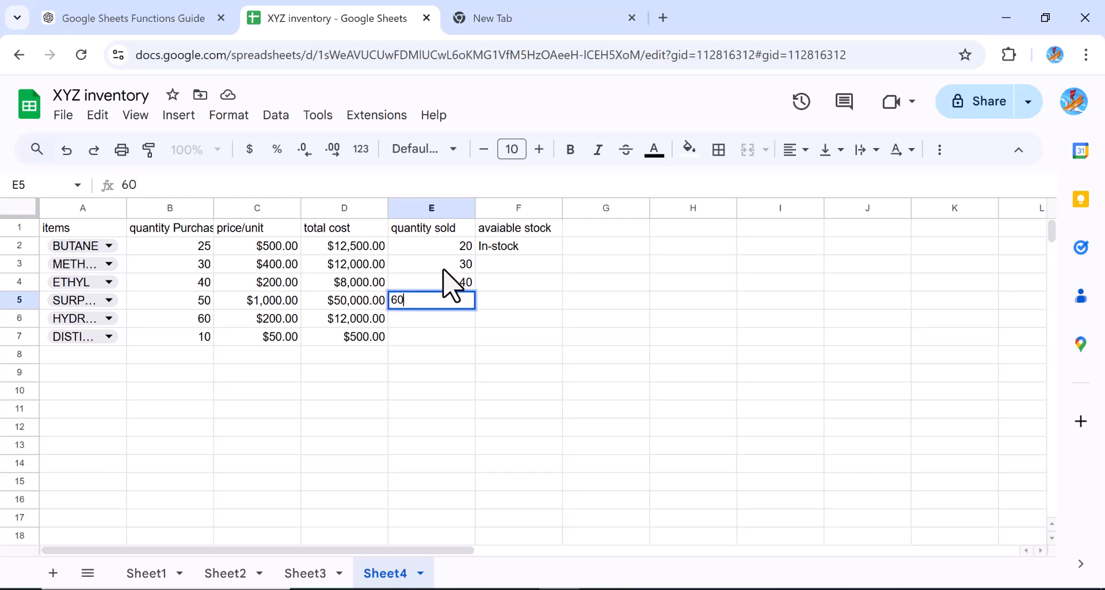
key("Return")
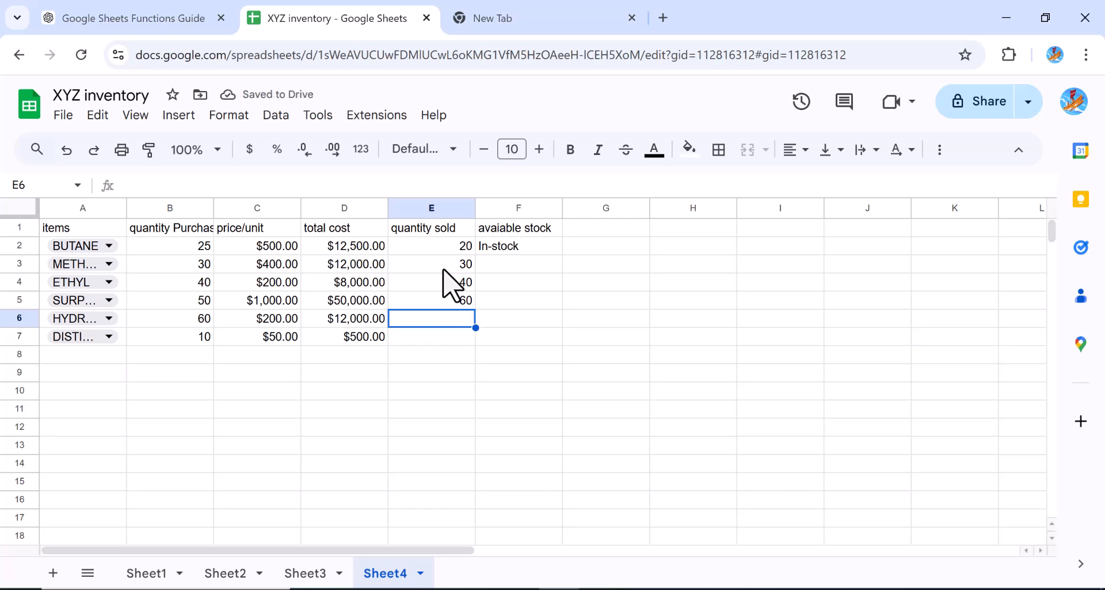
key("Up")
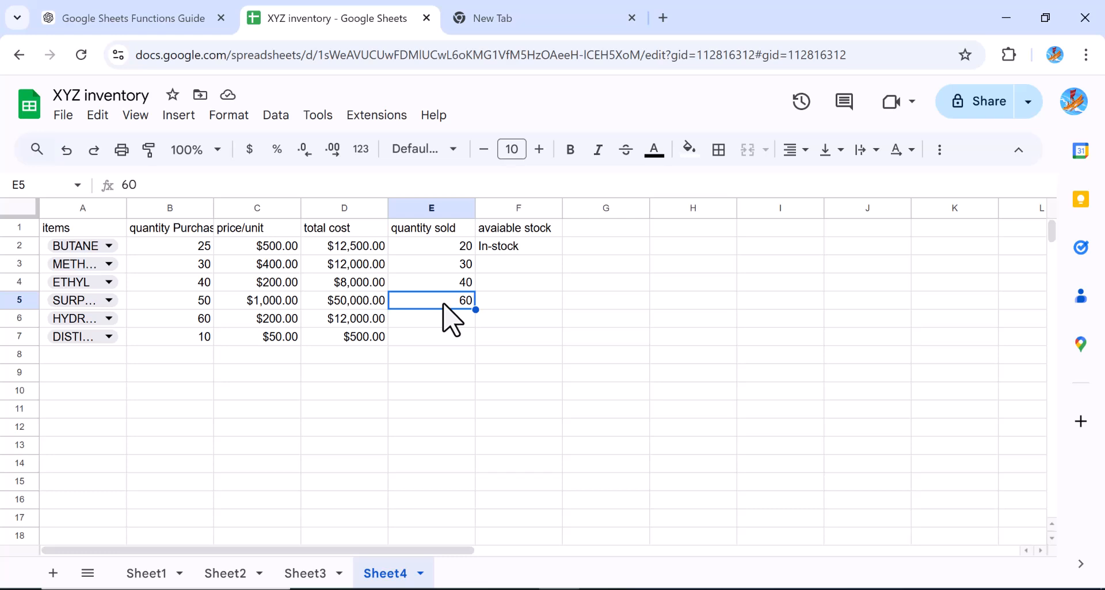
type("49")
key("Return")
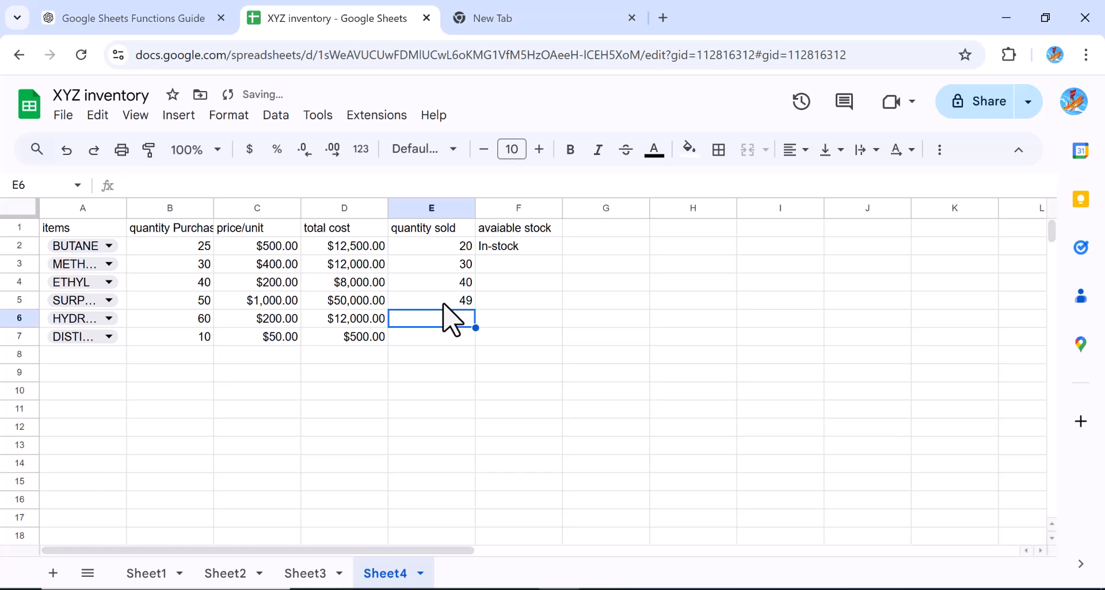
Enter quantities sold of 60 in E6 and 5 in E7
type("60")
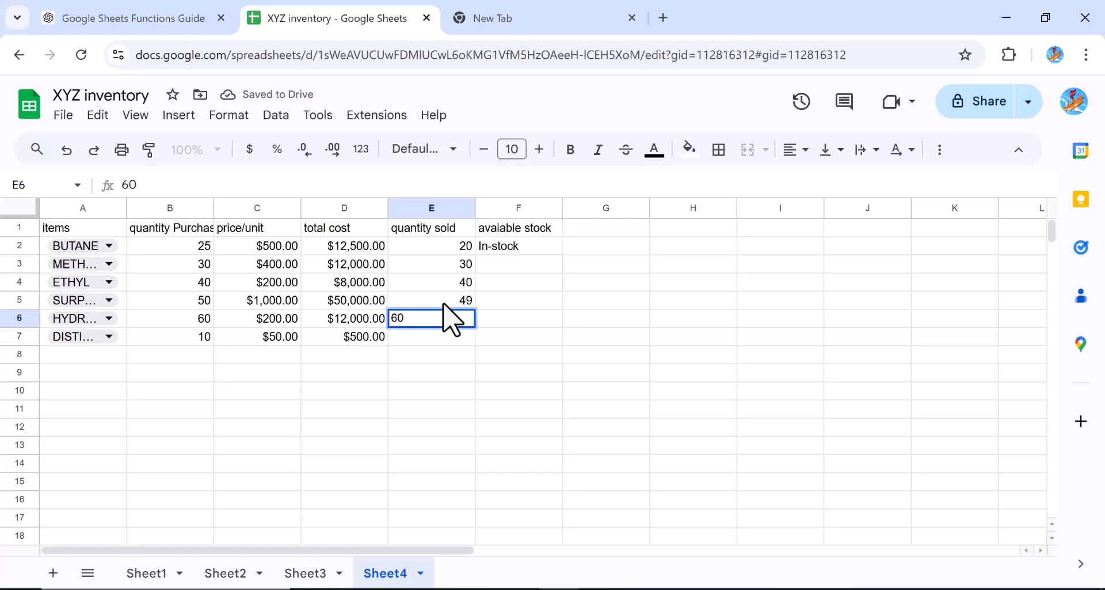
key("Return")
type("5")
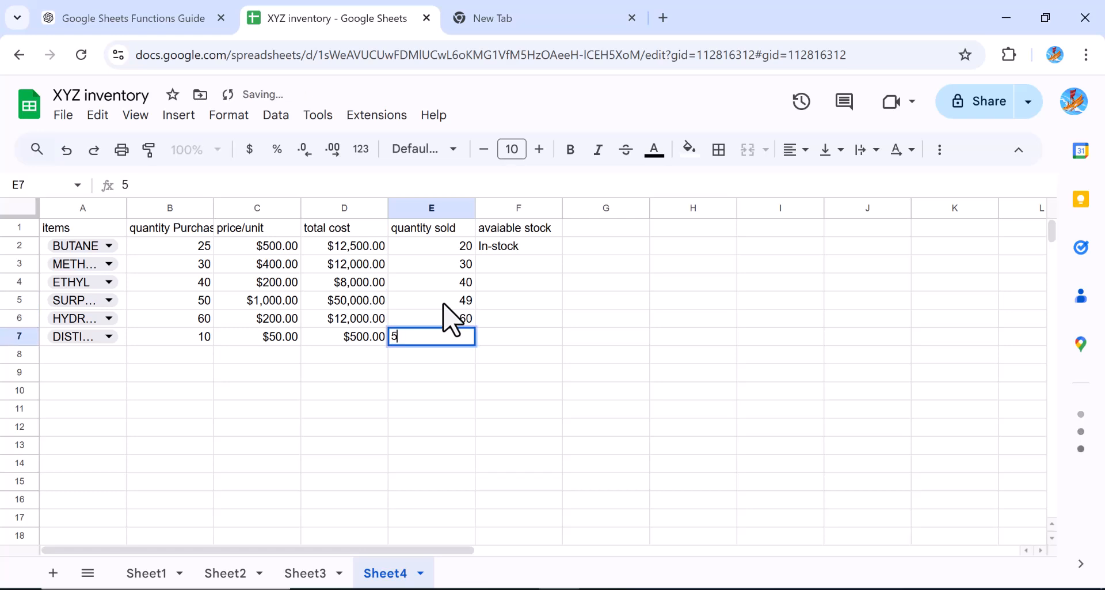
left_click(521, 353)
Insert a column to the right of the available stock column
left_click(490, 207)
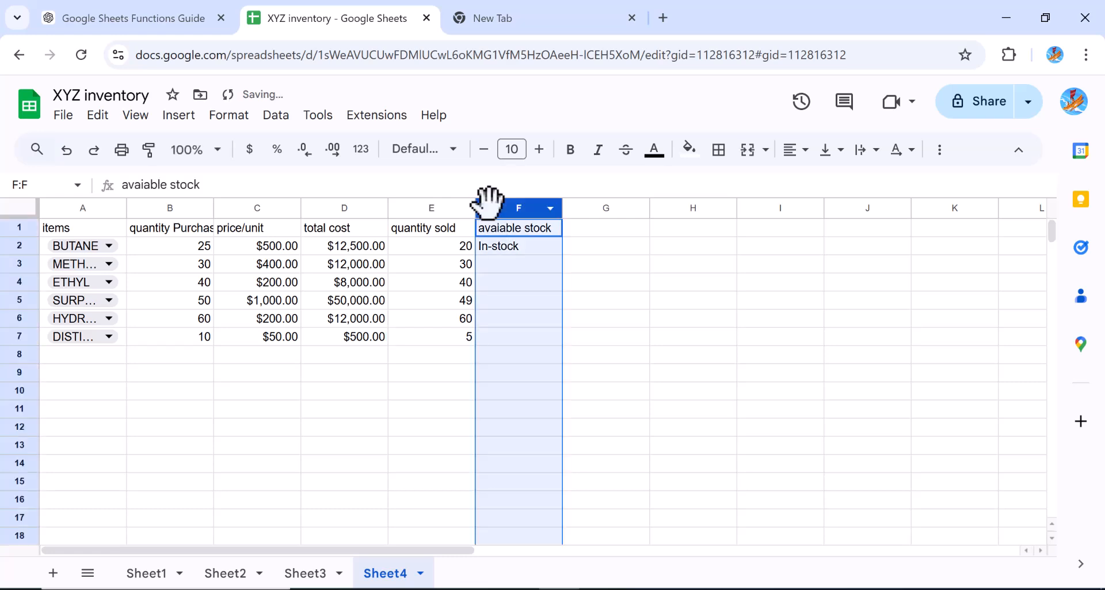
right_click(488, 203)
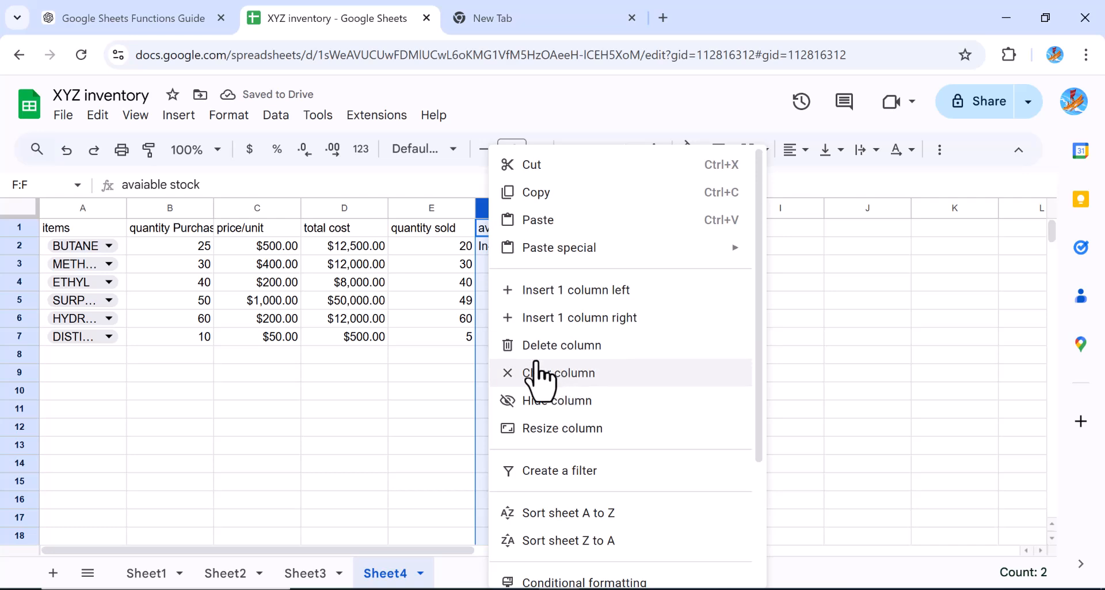
left_click(555, 321)
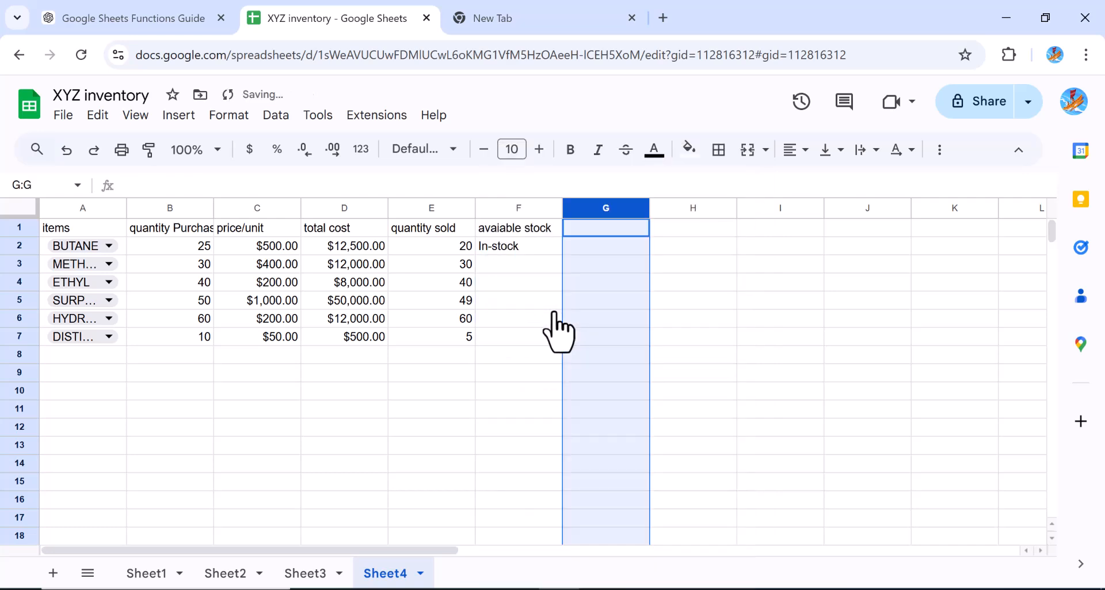
Insert a new empty column to the left of the available stock column
left_click(524, 206)
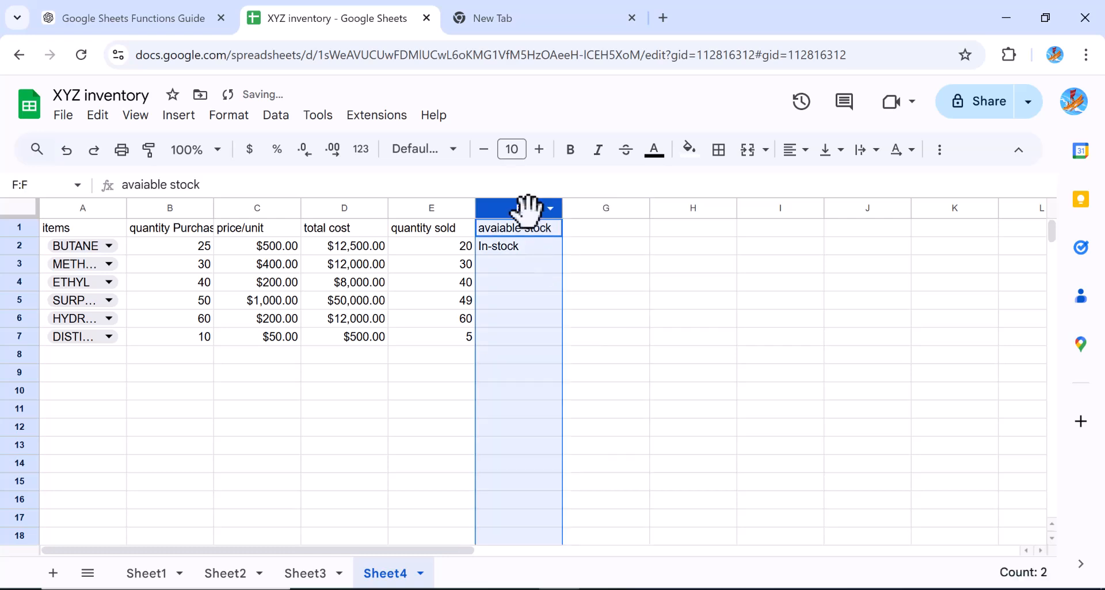
right_click(511, 214)
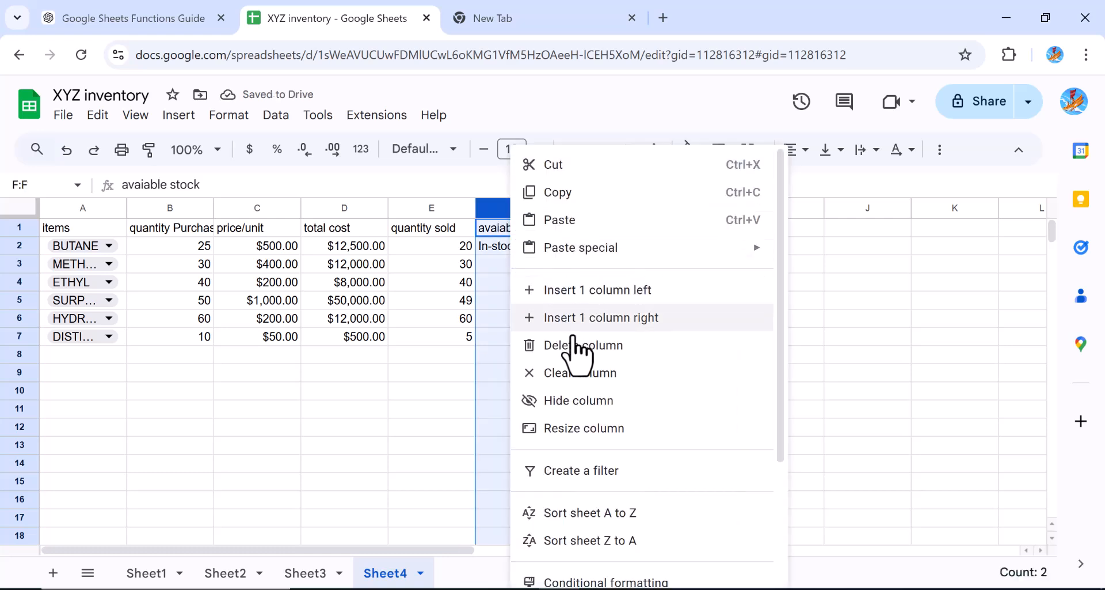
left_click(569, 298)
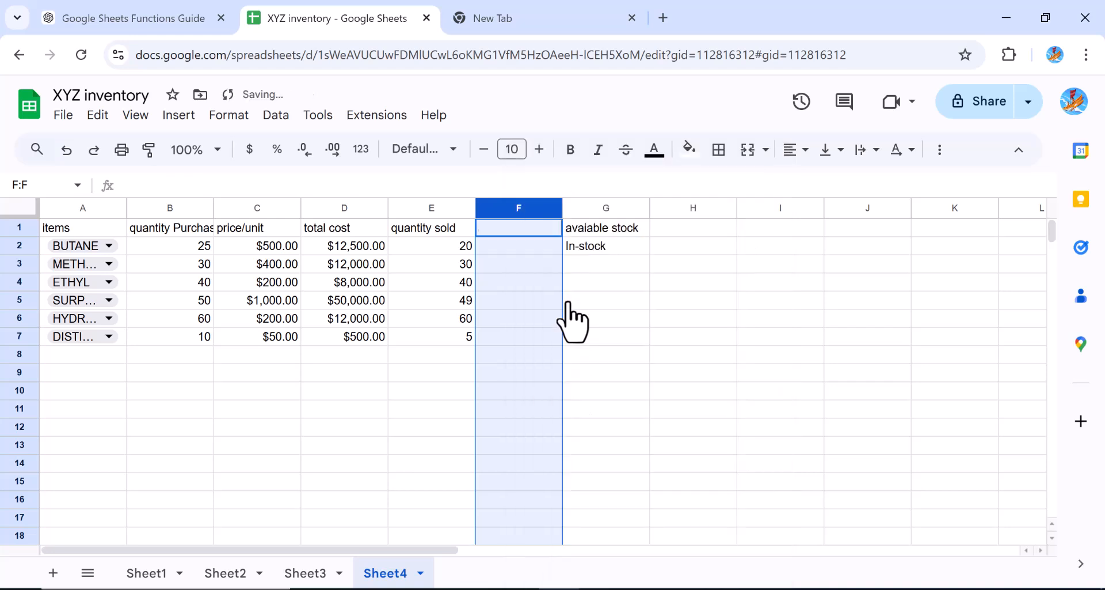
Edit the stock status formula in G2 so its condition tests F2 instead of E2
left_click(587, 249)
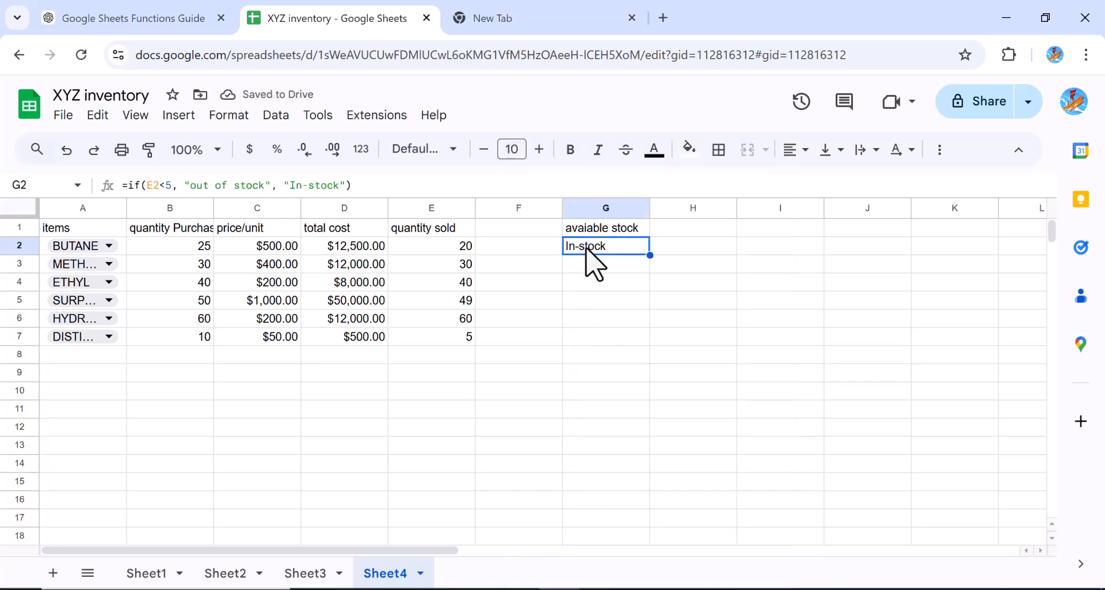
left_click(151, 187)
key("Delete")
type("f")
key("Return")
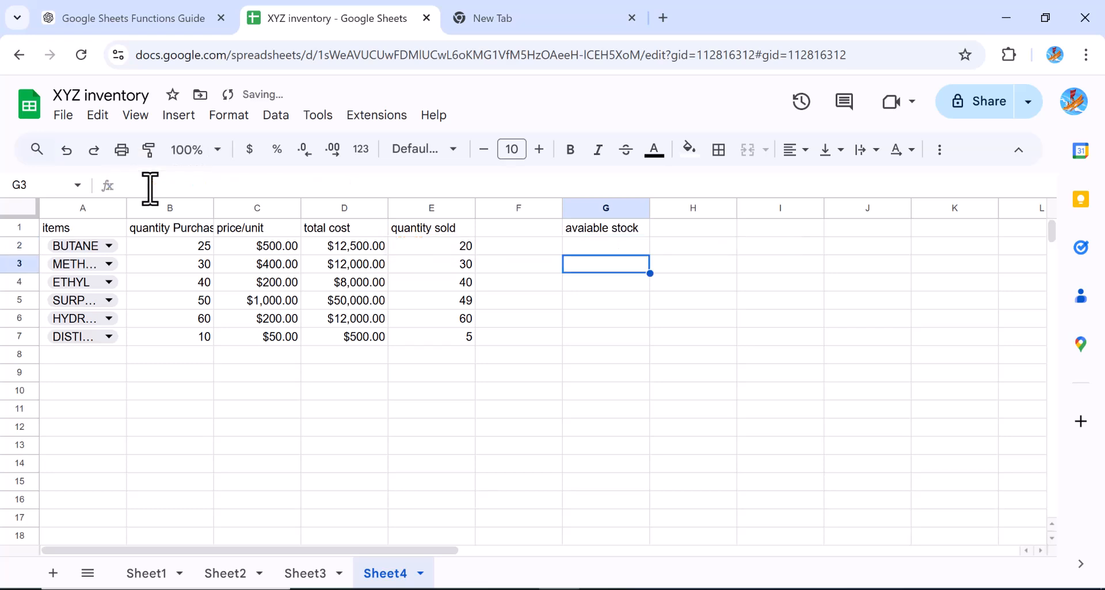
Add the header Balance in F1
left_click(498, 232)
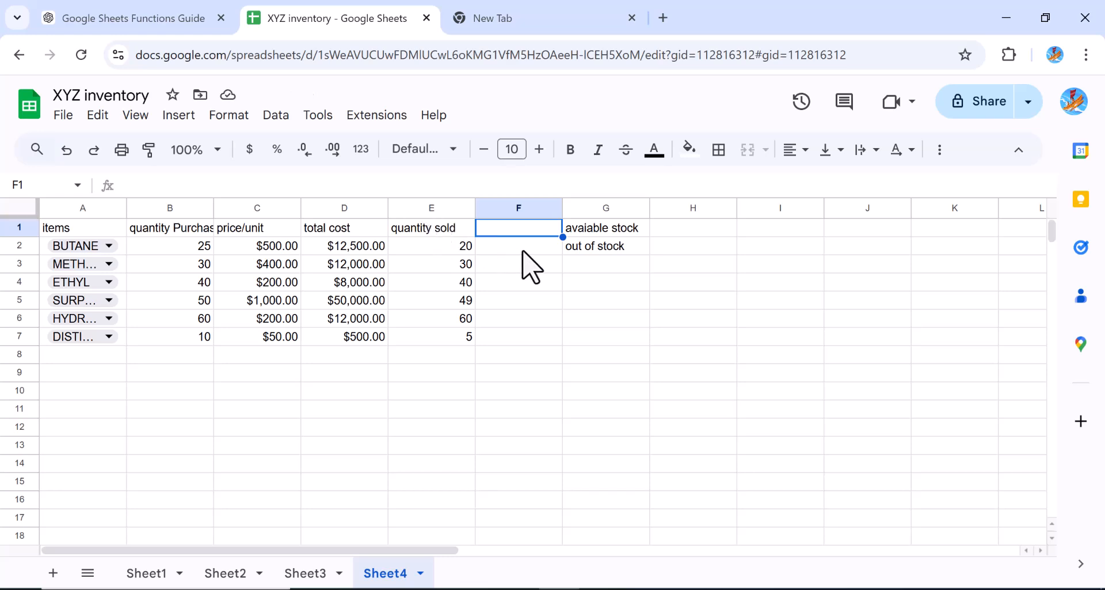
type("Balac")
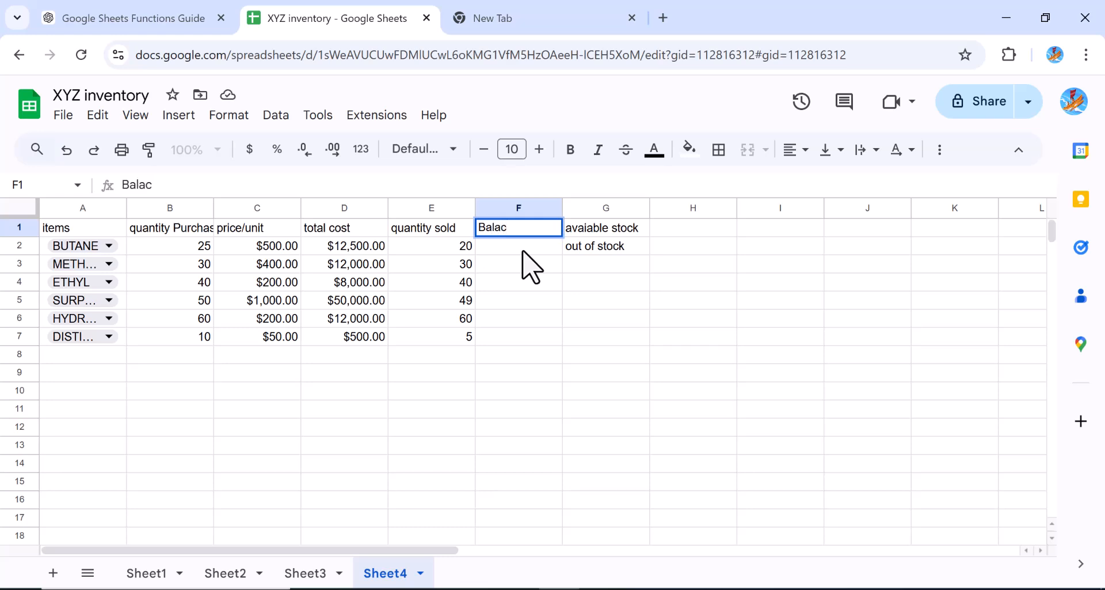
key("BackSpace")
type("nce")
key("Return")
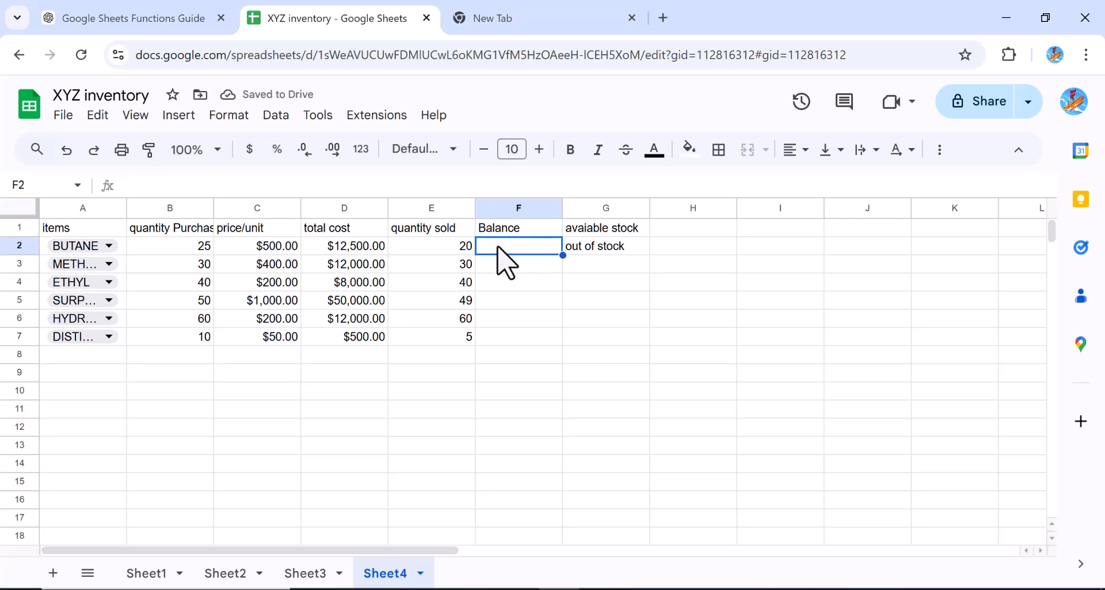
Enter the formula =B2-E2 in F2 and accept the suggested autofill down the Balance column
type("=")
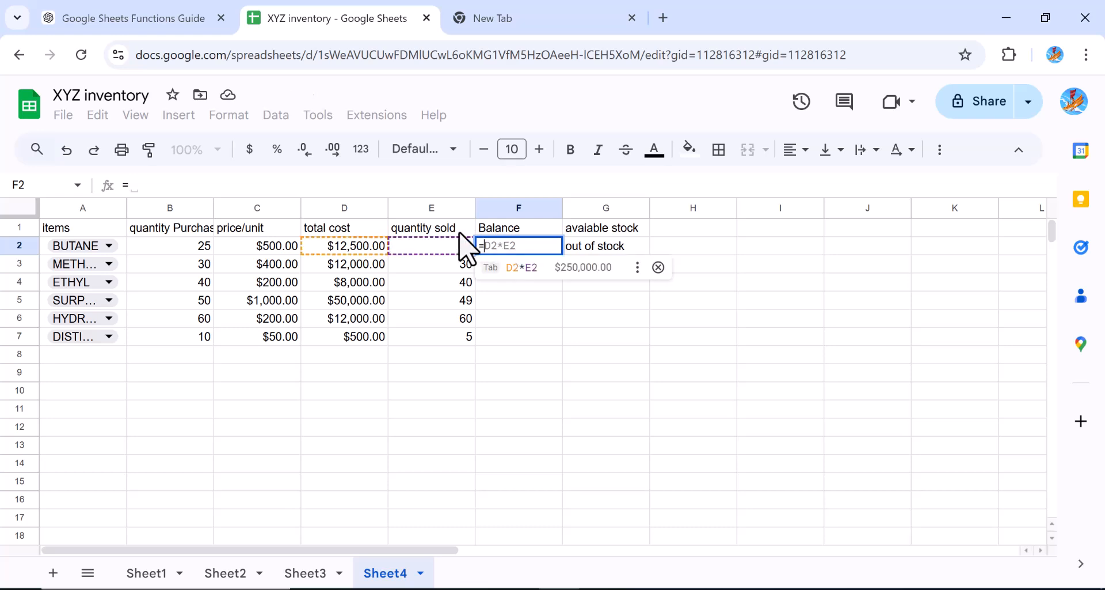
left_click(194, 249)
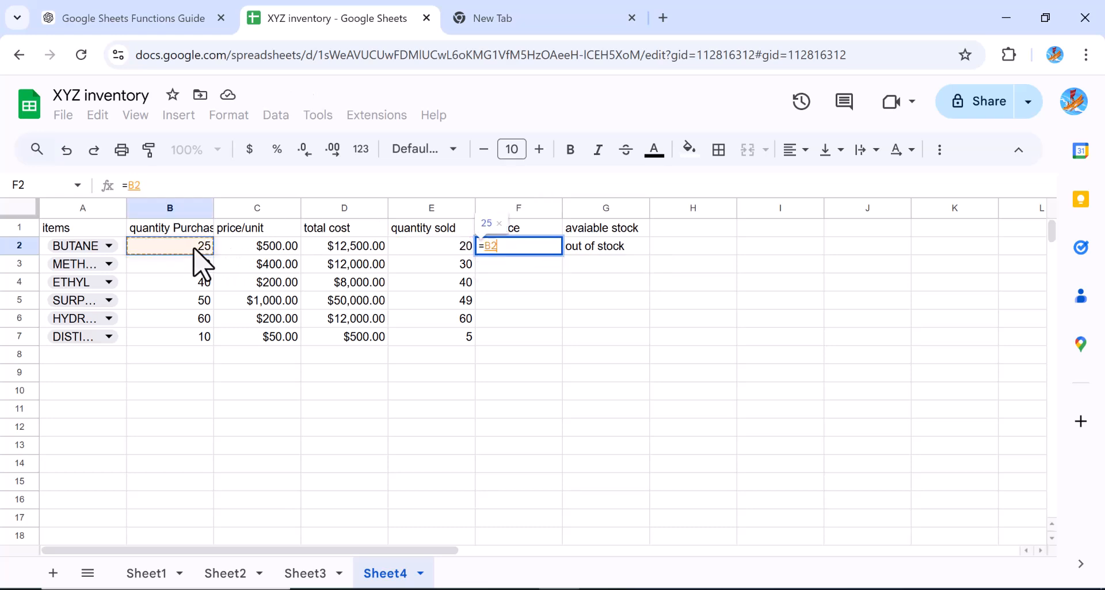
type("-")
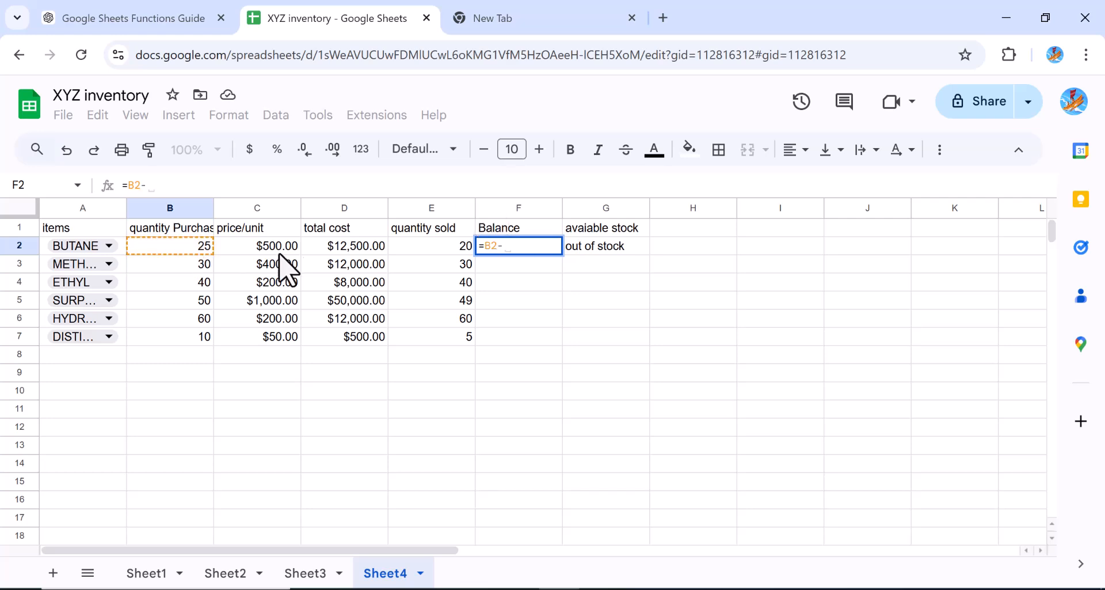
left_click(440, 253)
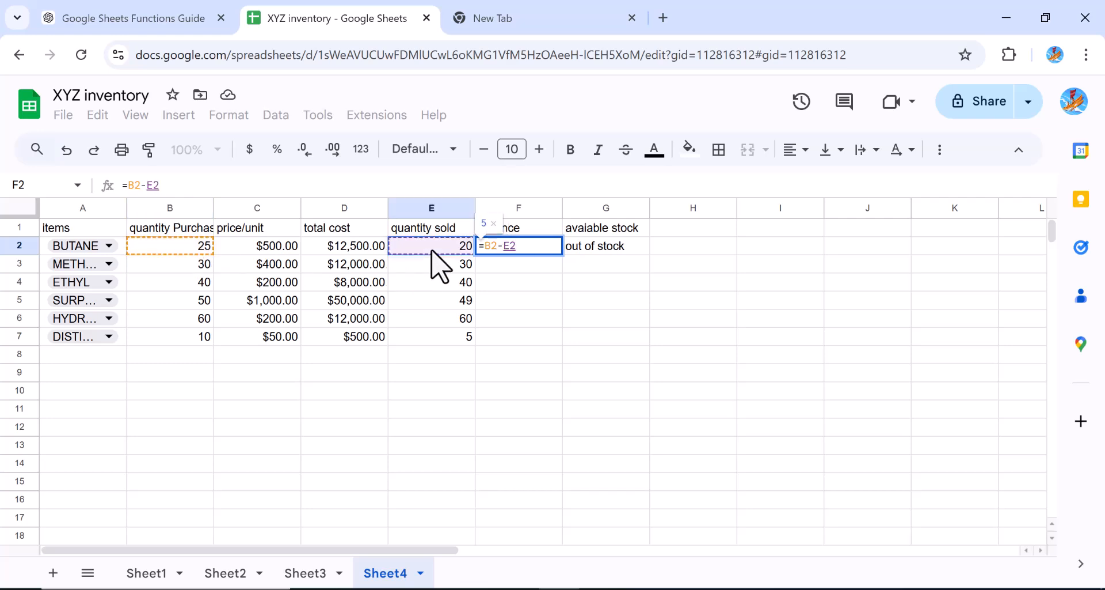
key("Return")
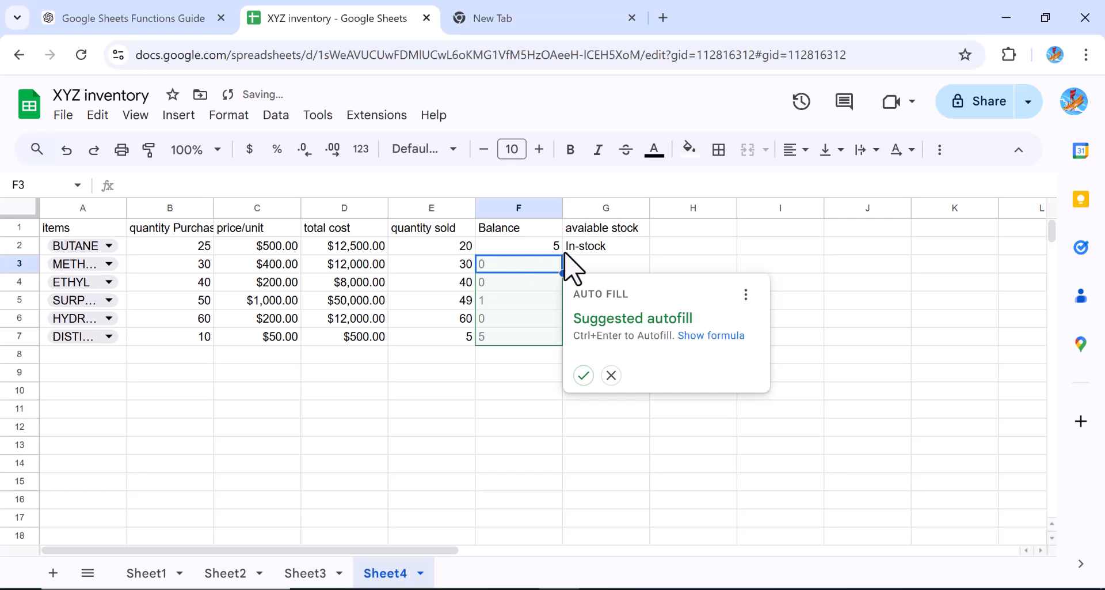
left_click(584, 376)
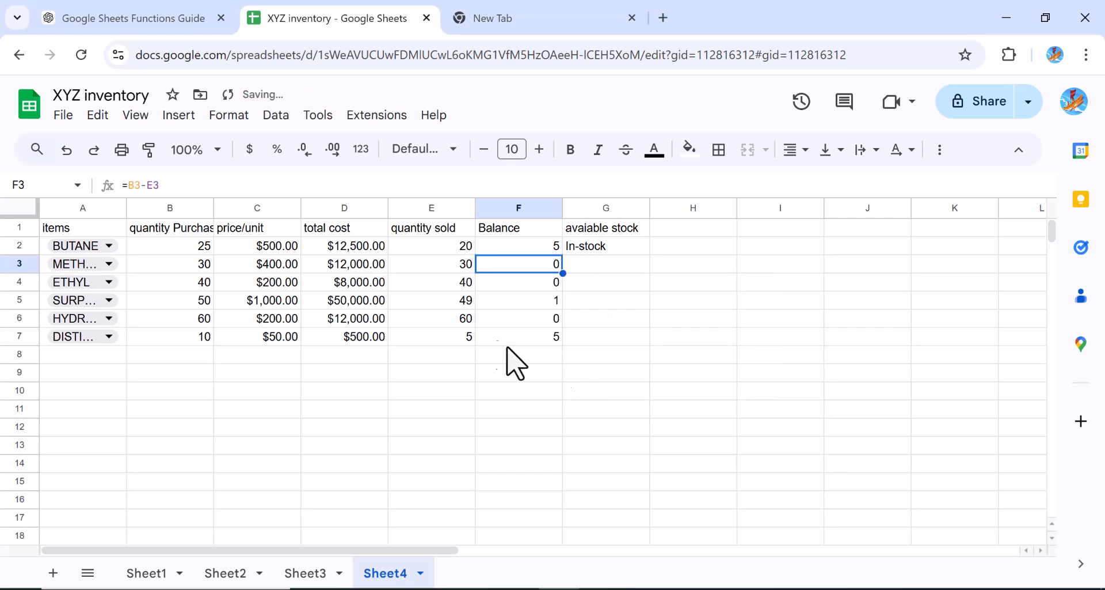
Fill the G2 stock status formula down through G7
left_click(619, 247)
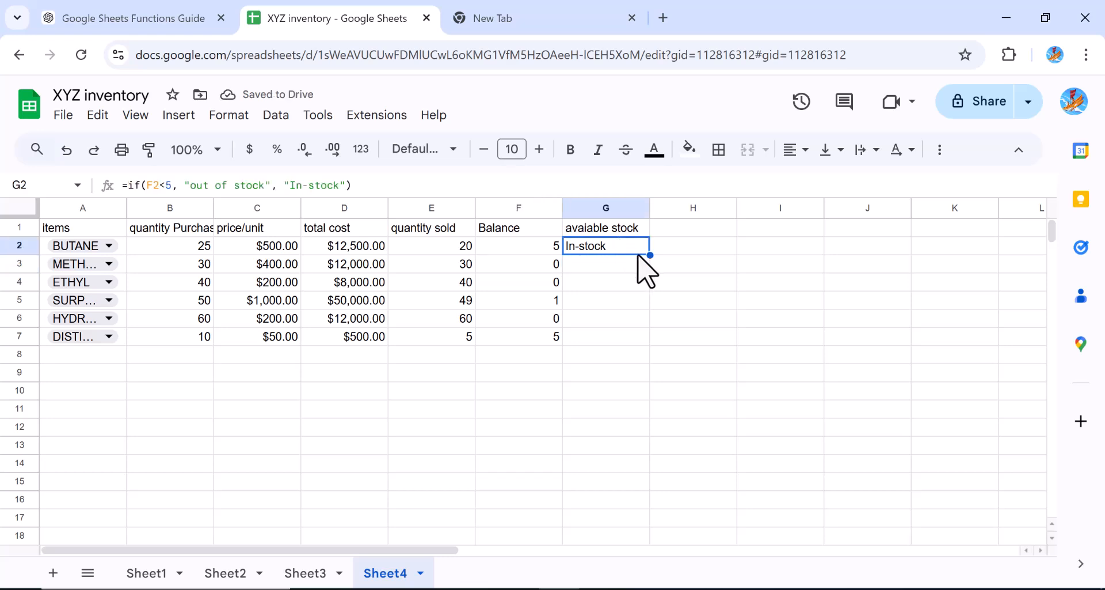
left_click_drag(648, 255, 649, 334)
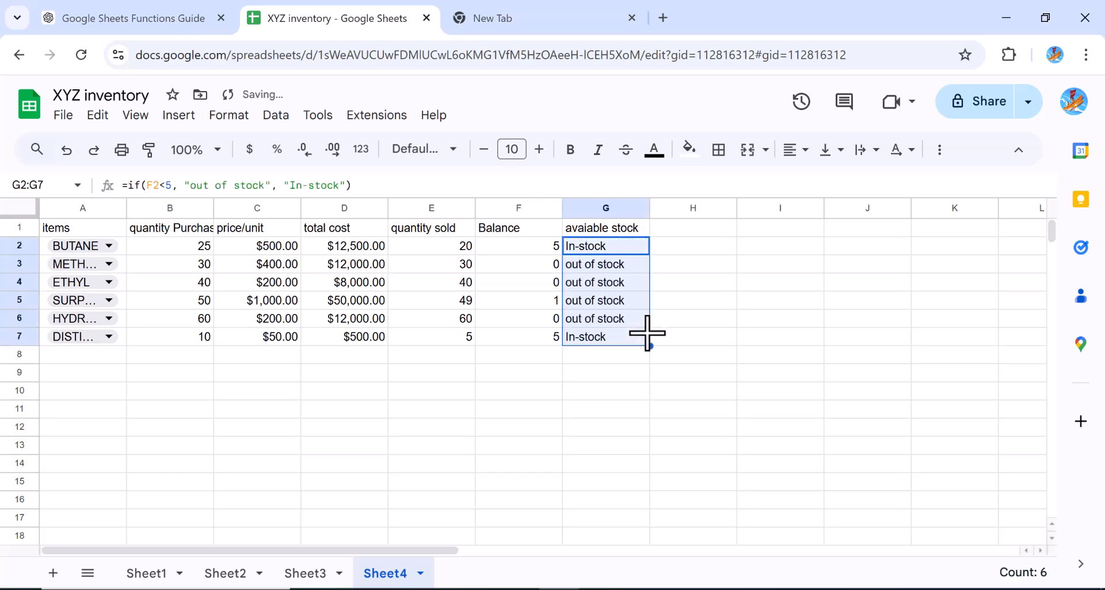
left_click(697, 342)
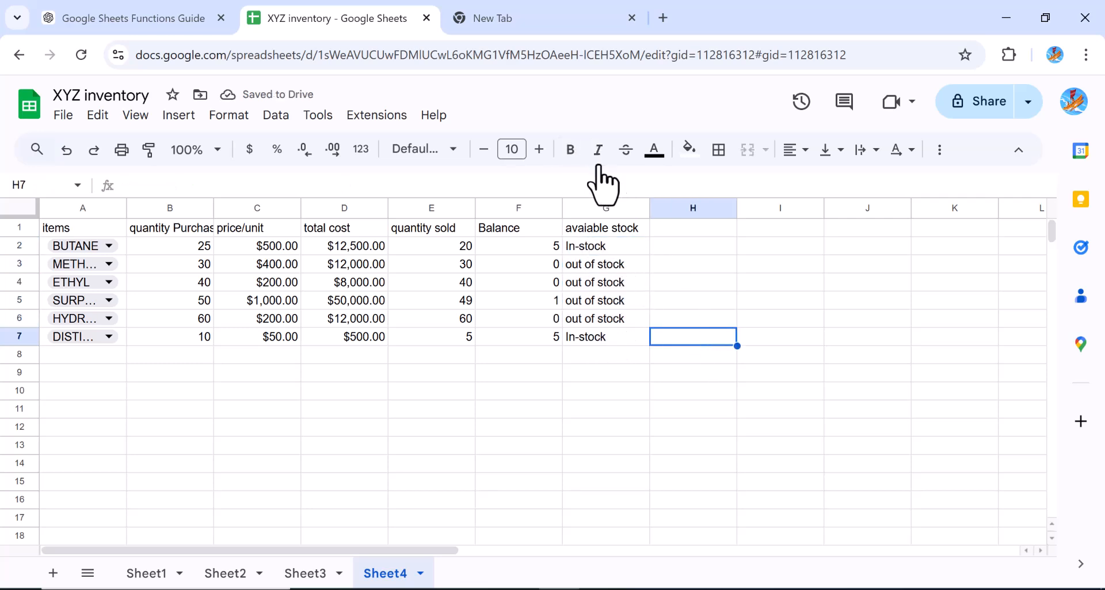
Correct the G1 header spelling to available stock
left_click(590, 228)
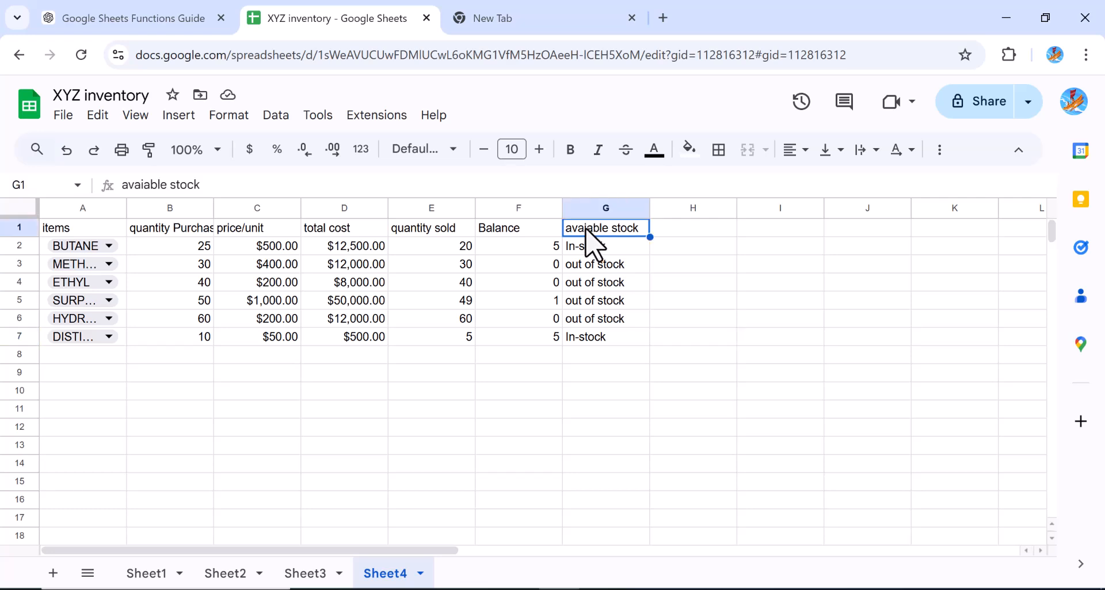
left_click(145, 186)
type("l")
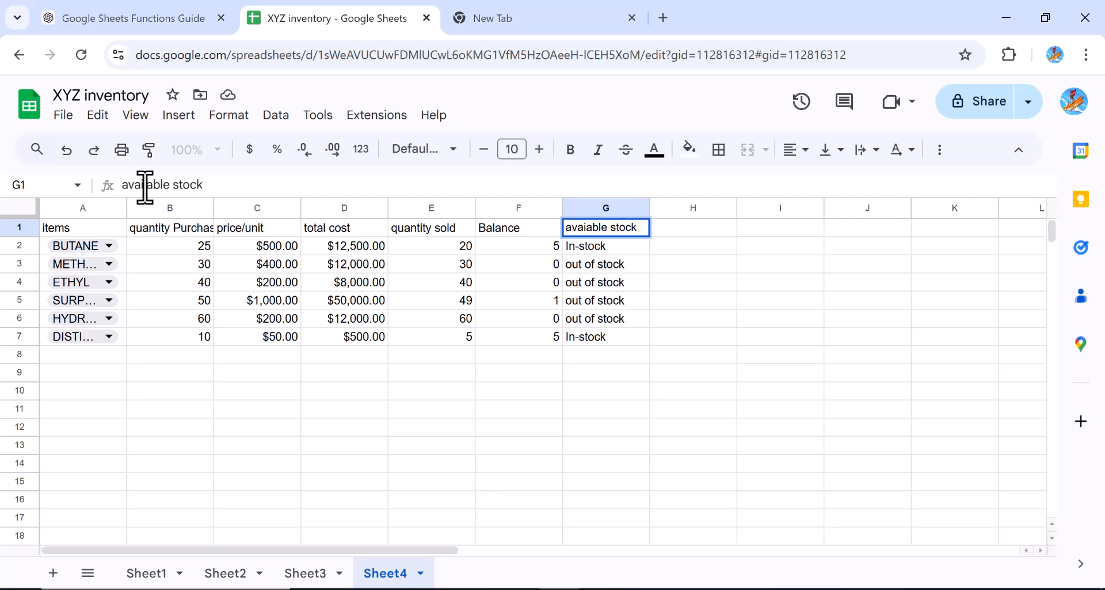
key("Return")
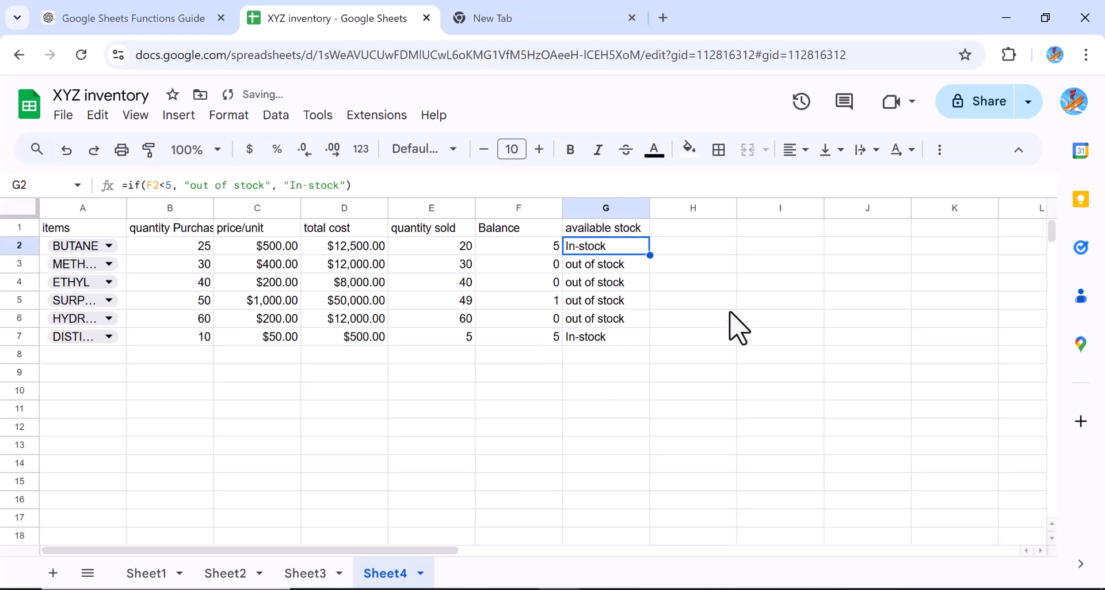
left_click(652, 378)
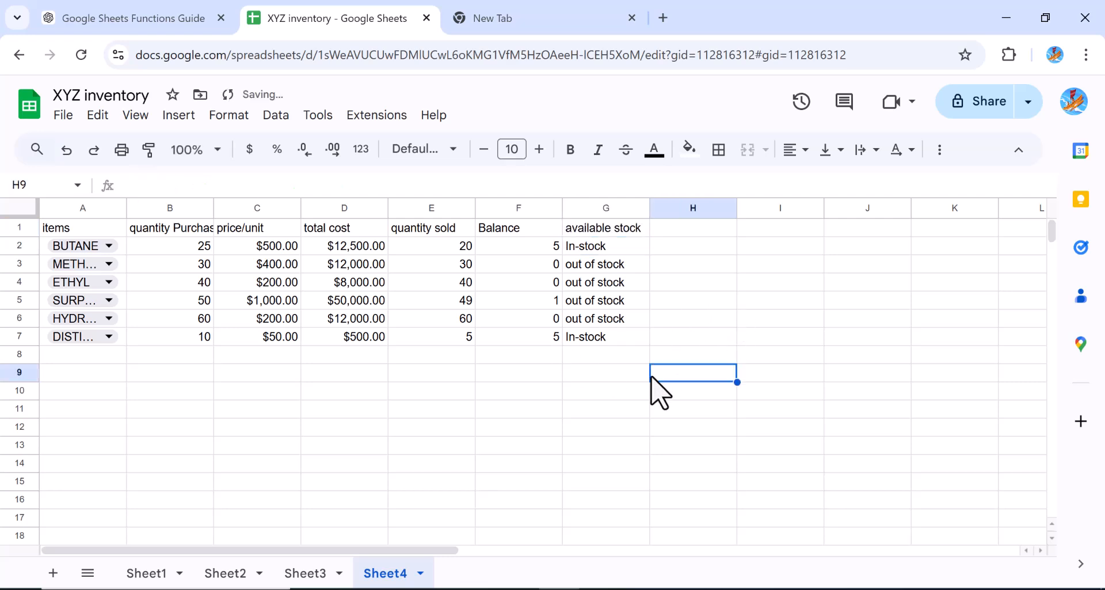
Add the header KPI for cost in H1
left_click(595, 246)
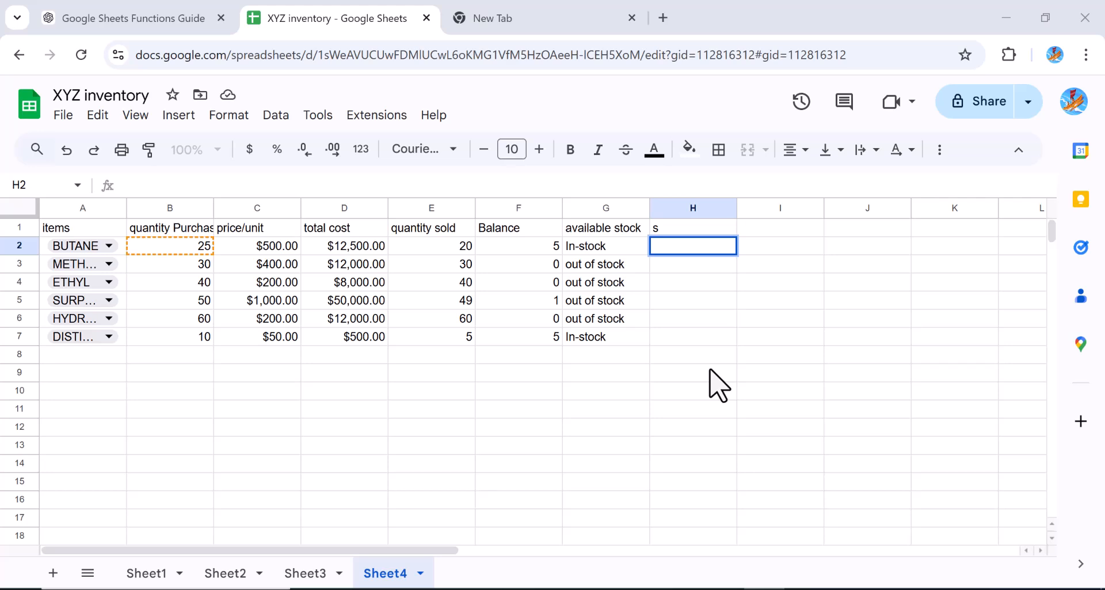
left_click(660, 228)
type("s")
key("BackSpace")
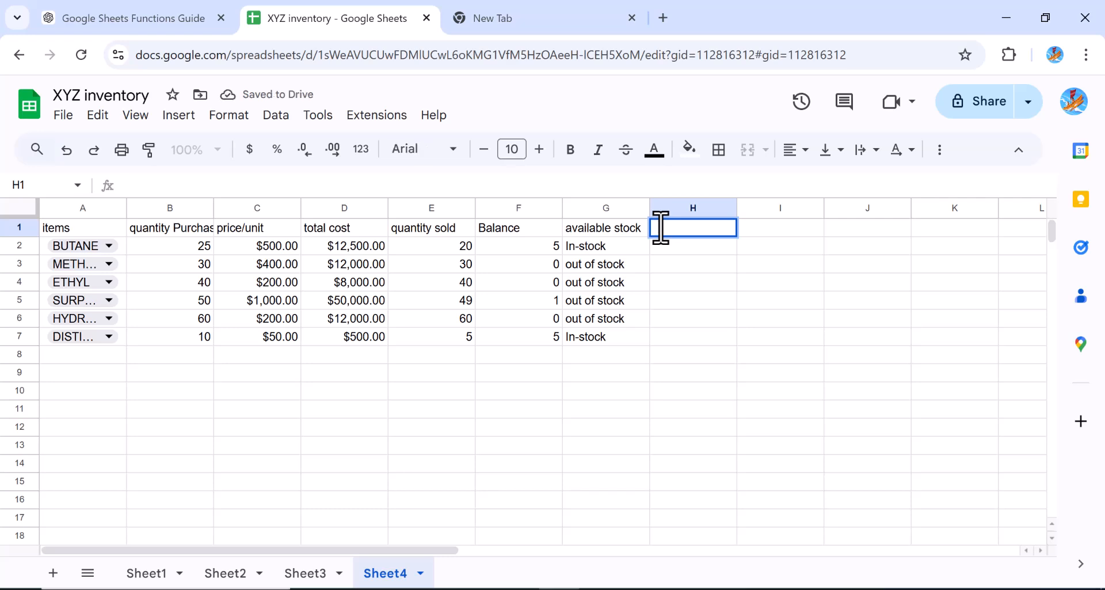
type("KPI for cost")
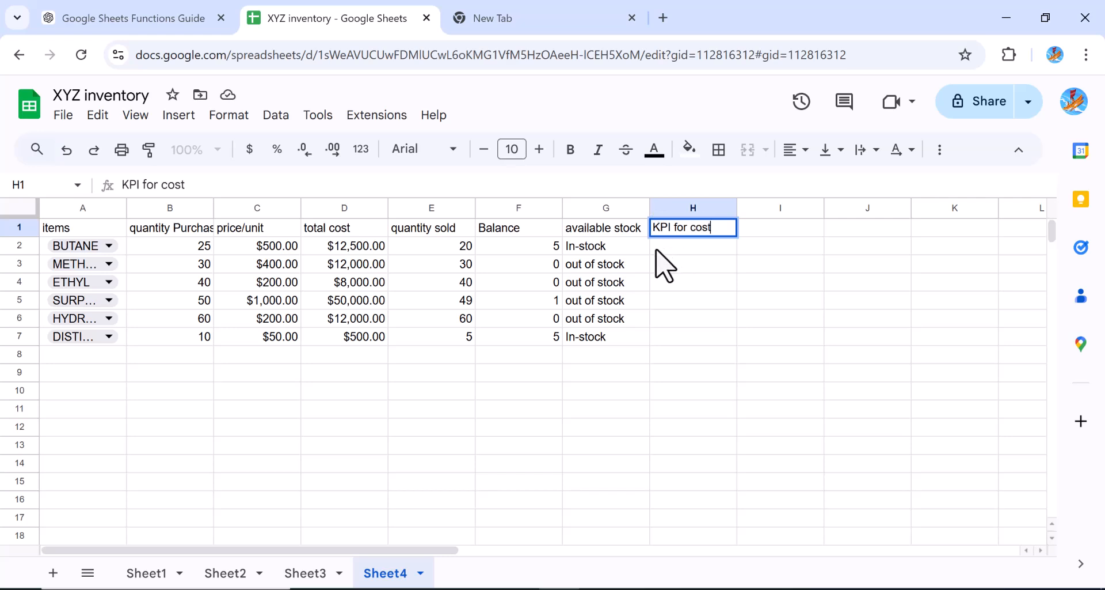
key("Return")
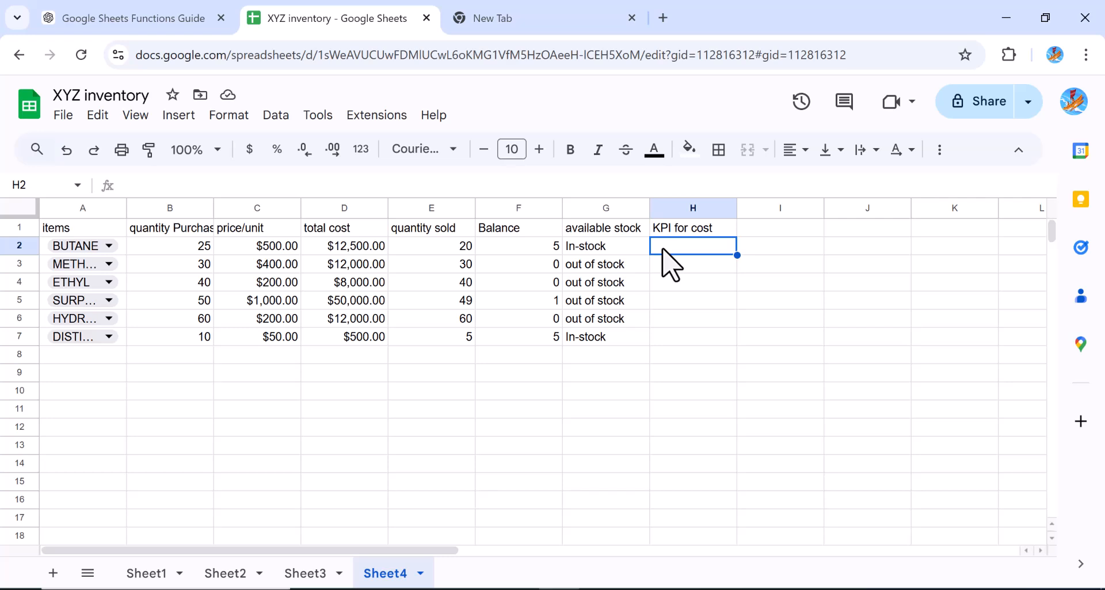
Paste an AND formula into H2 and rewrite it as =AND(C2 < 1500, D2<20000)
type("=AND(B2 > 10)")
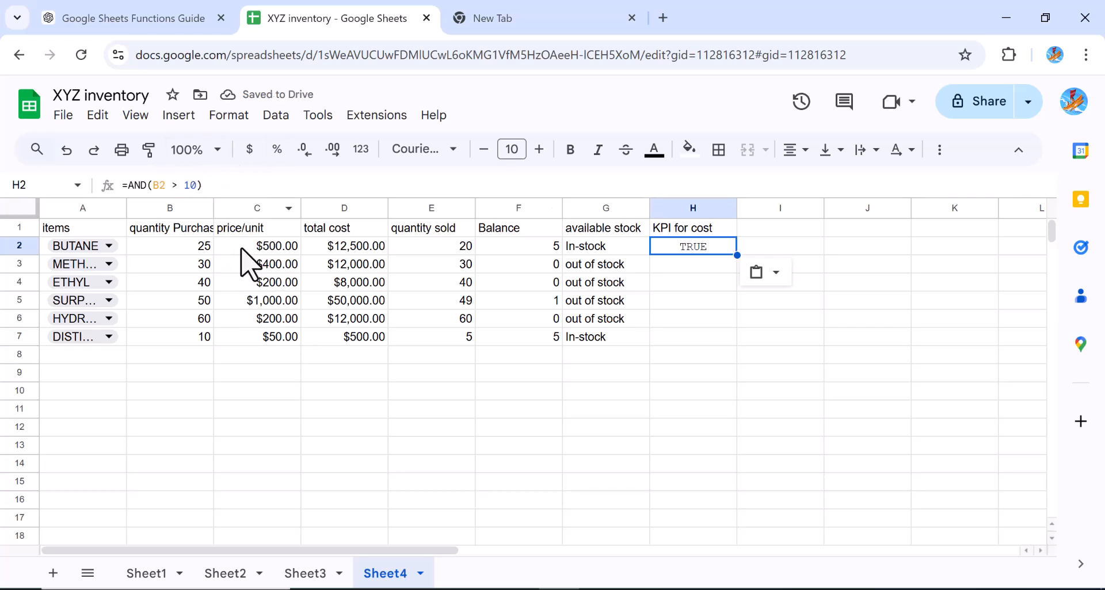
left_click(158, 188)
key("BackSpace")
type("c")
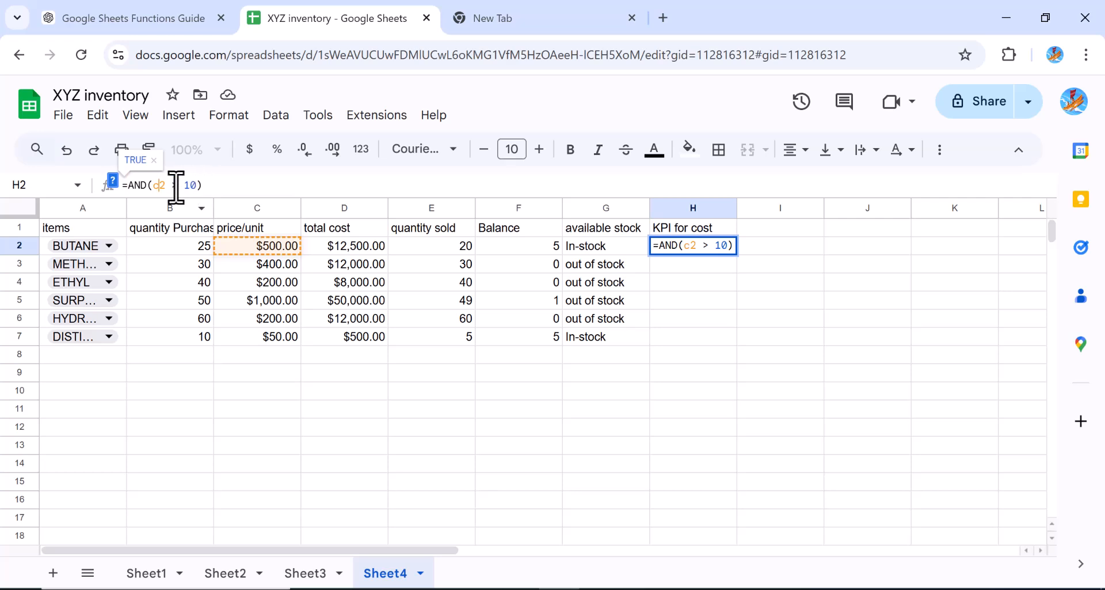
left_click(176, 185)
key("BackSpace")
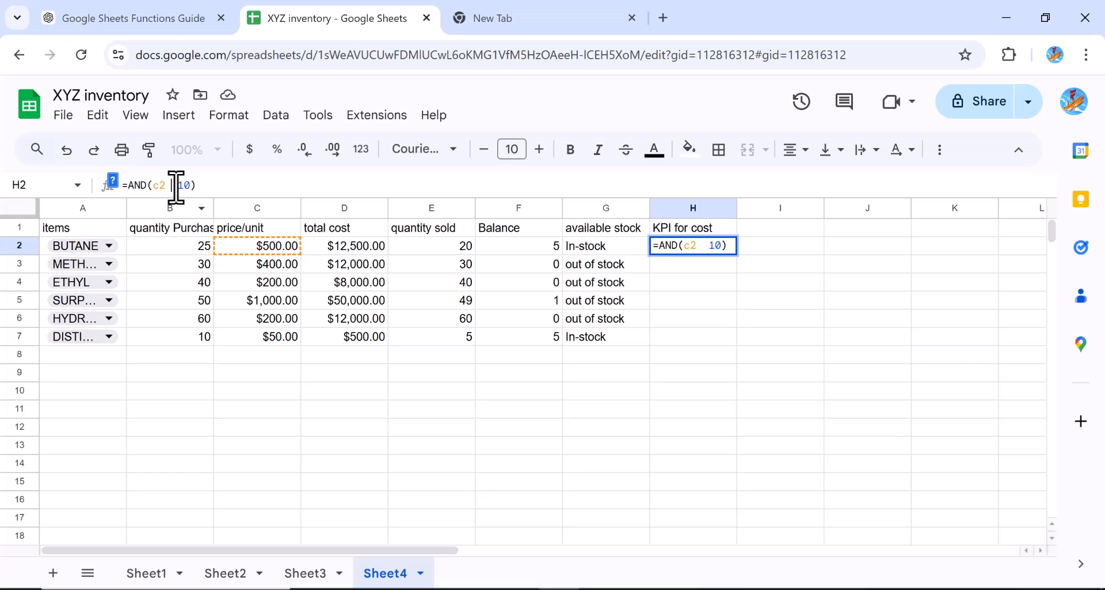
type(">")
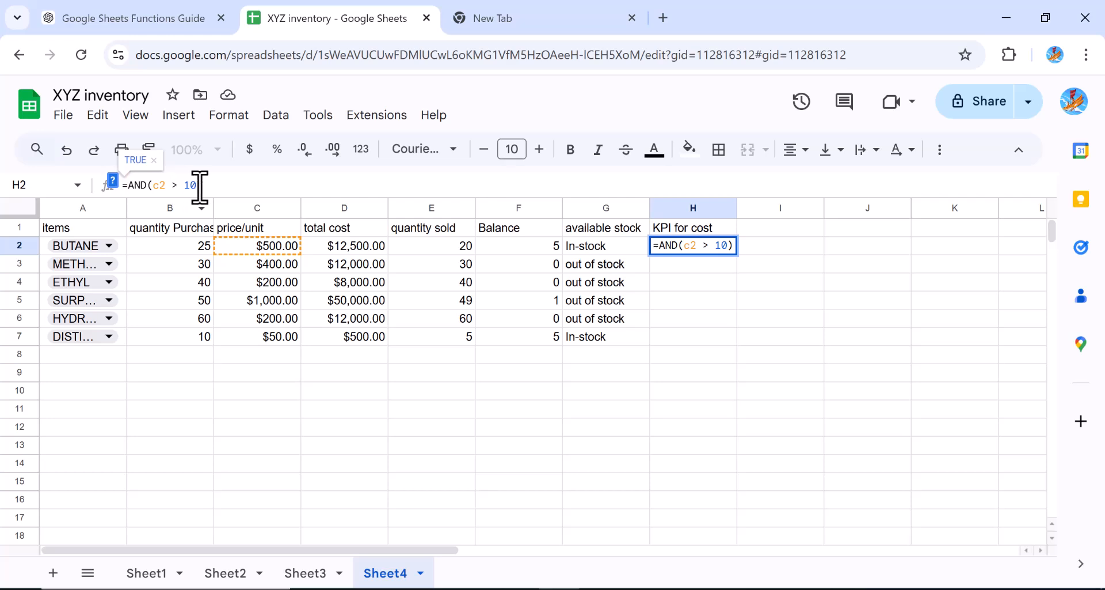
key("BackSpace")
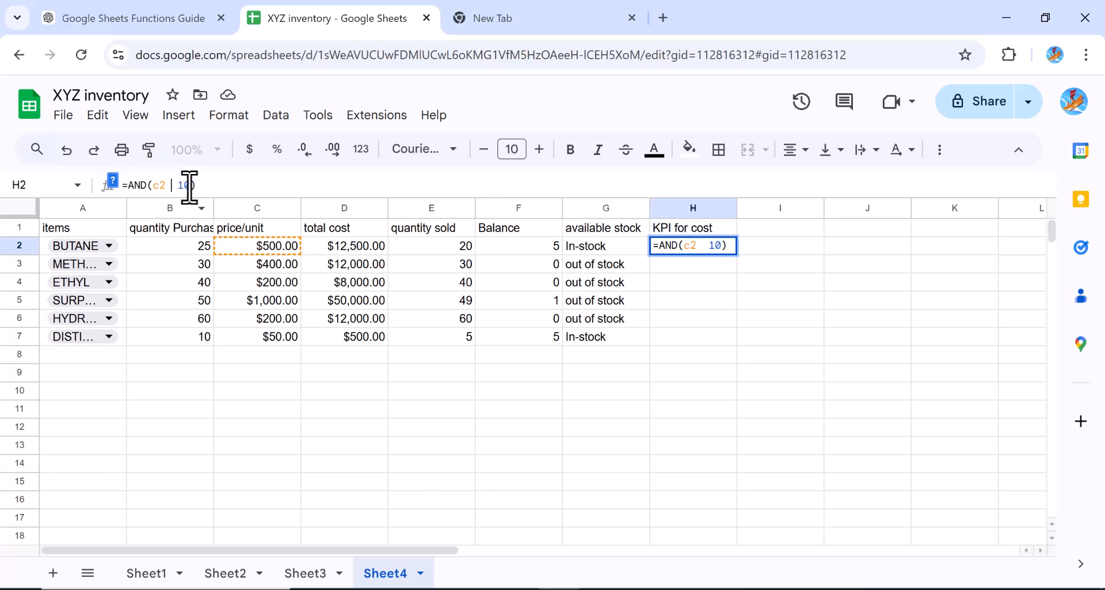
type("<")
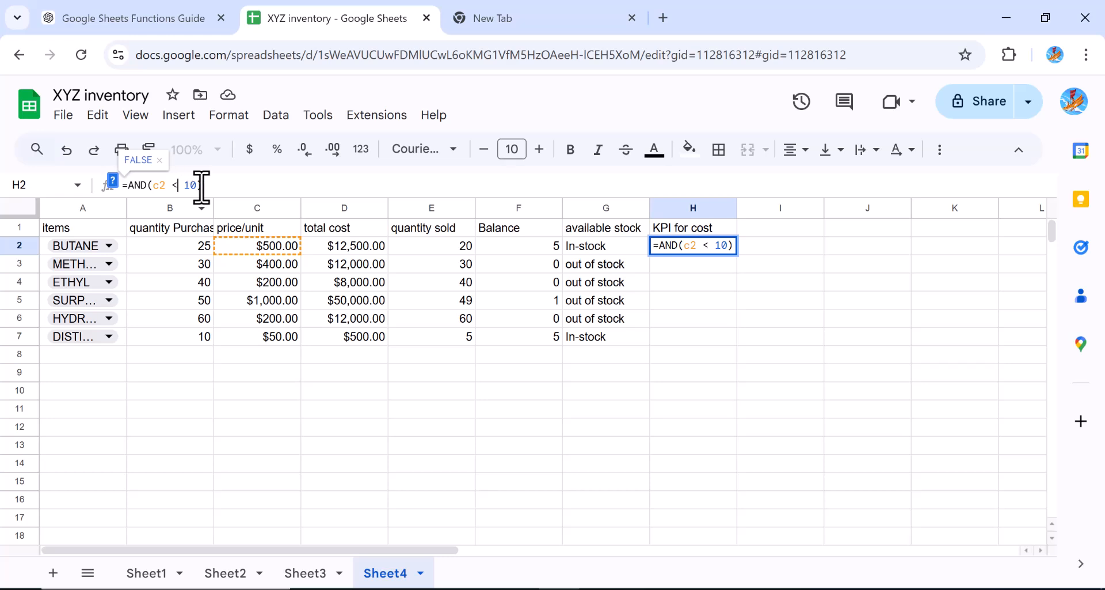
key("BackSpace")
key("BackSpace")
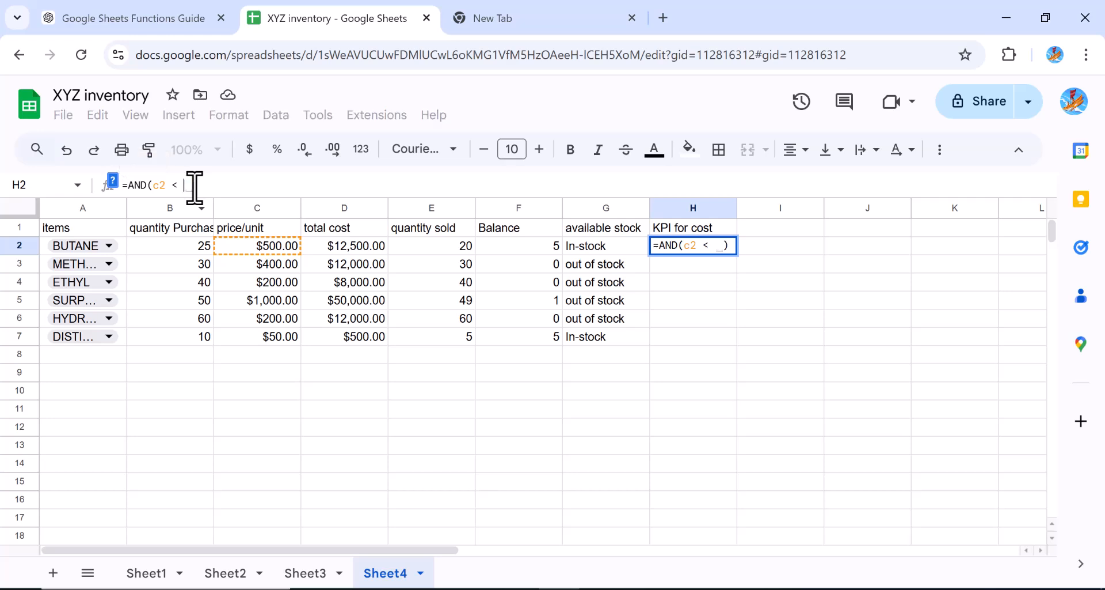
type("1500")
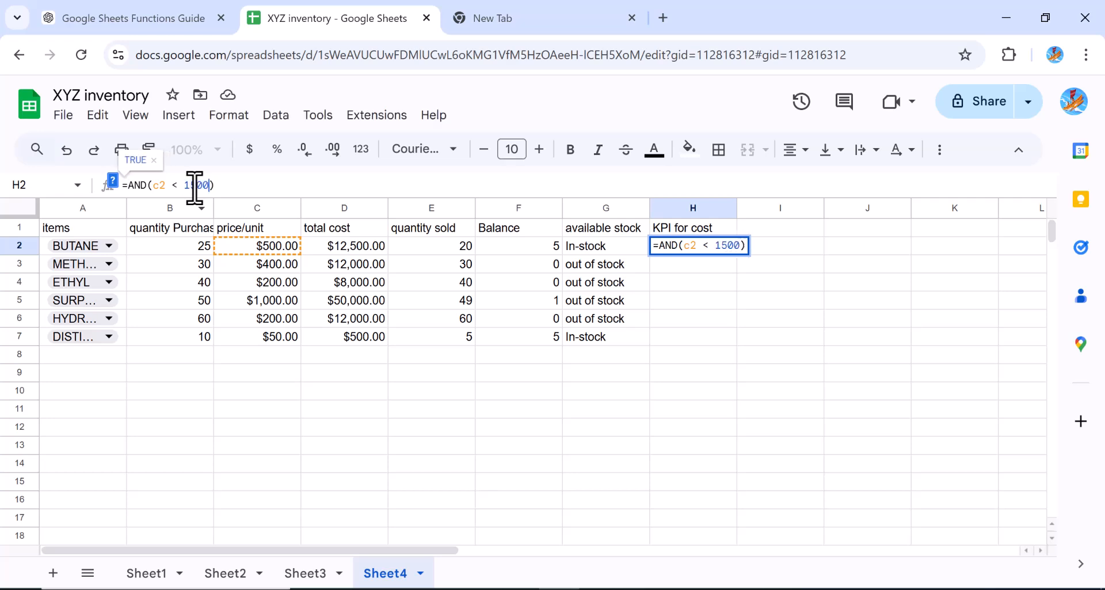
type(", ")
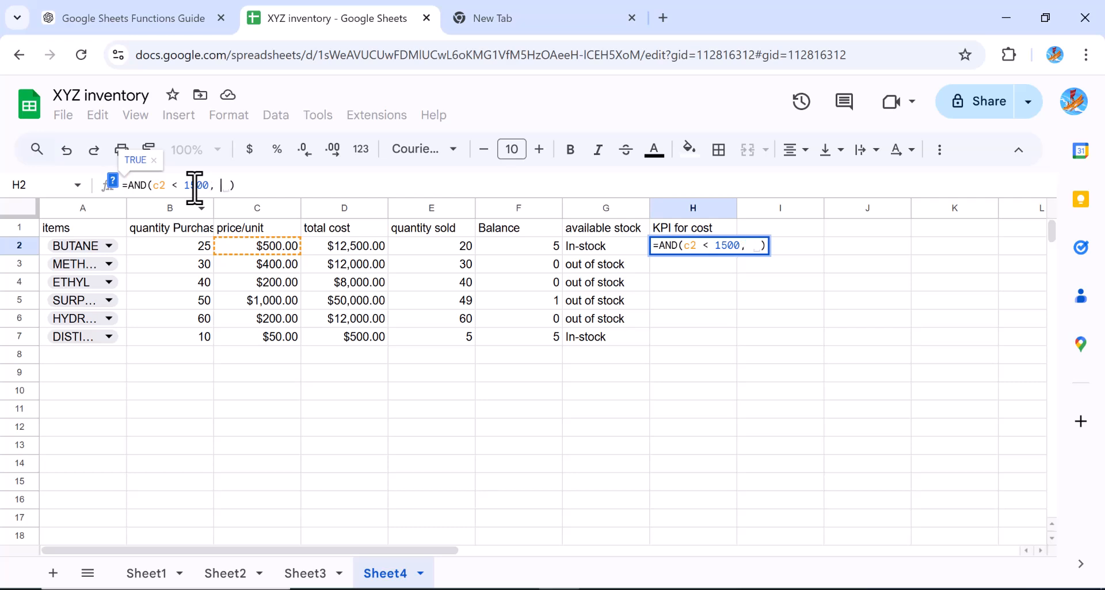
type(" d2")
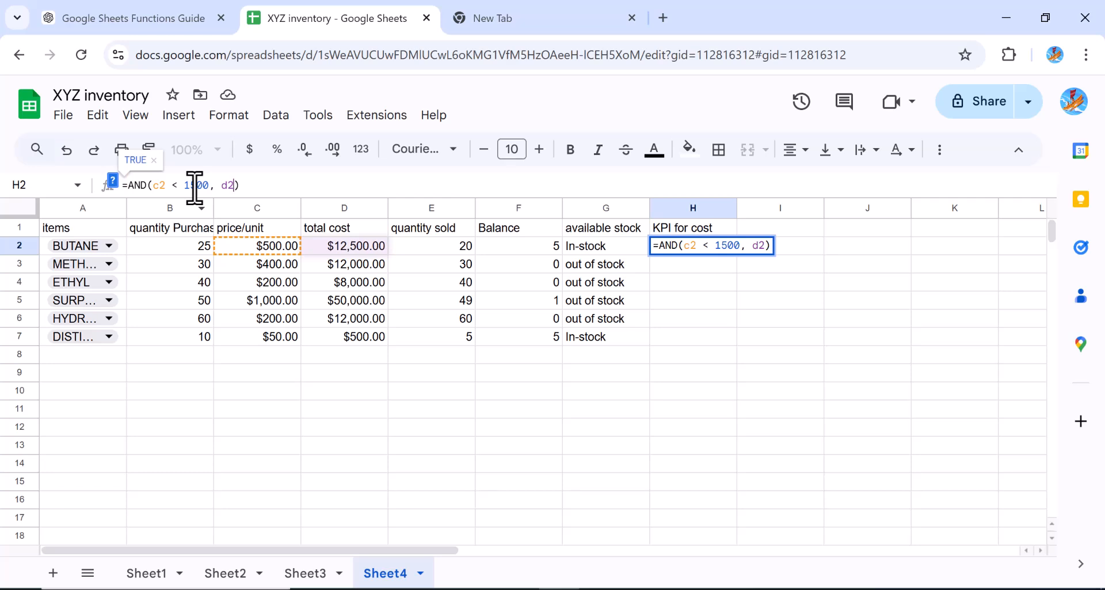
type("<")
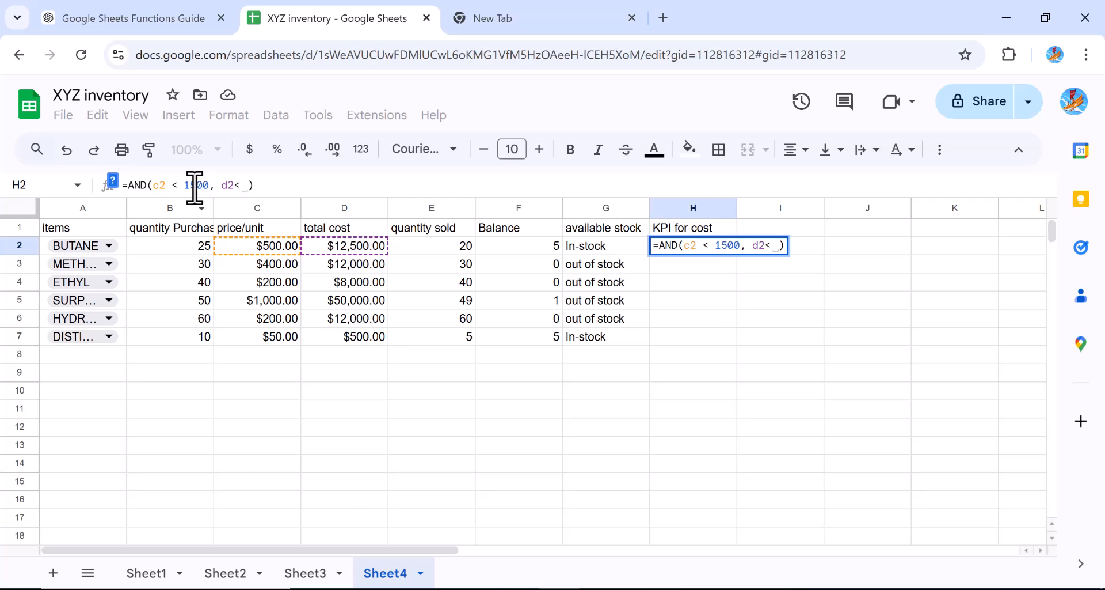
type("200")
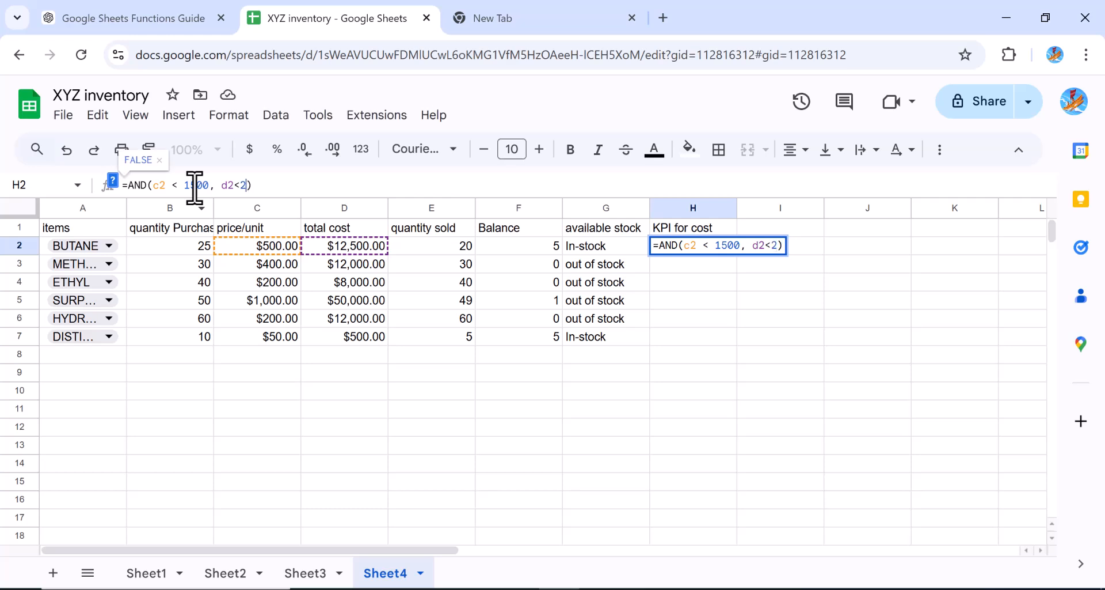
type("00")
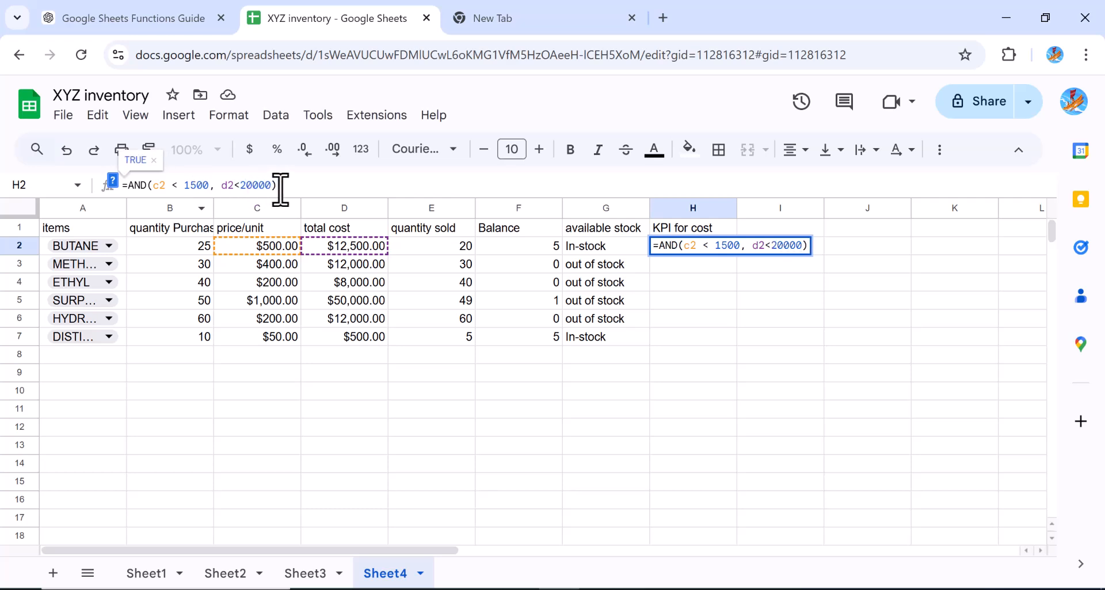
key("Return")
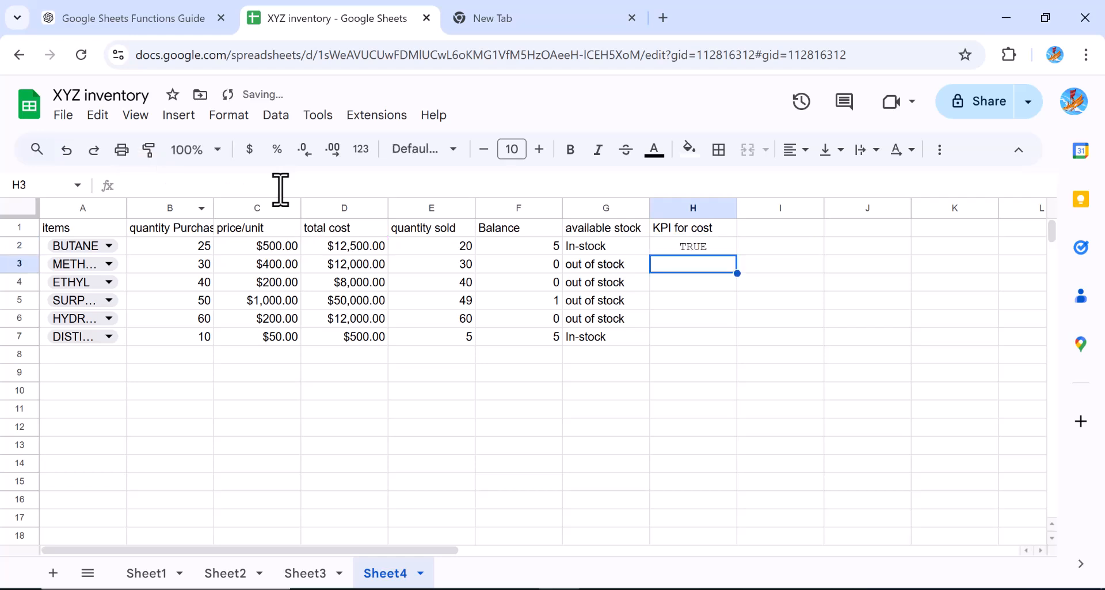
Fill the H2 KPI formula down through H7 and select H5 to inspect its formula
left_click(701, 244)
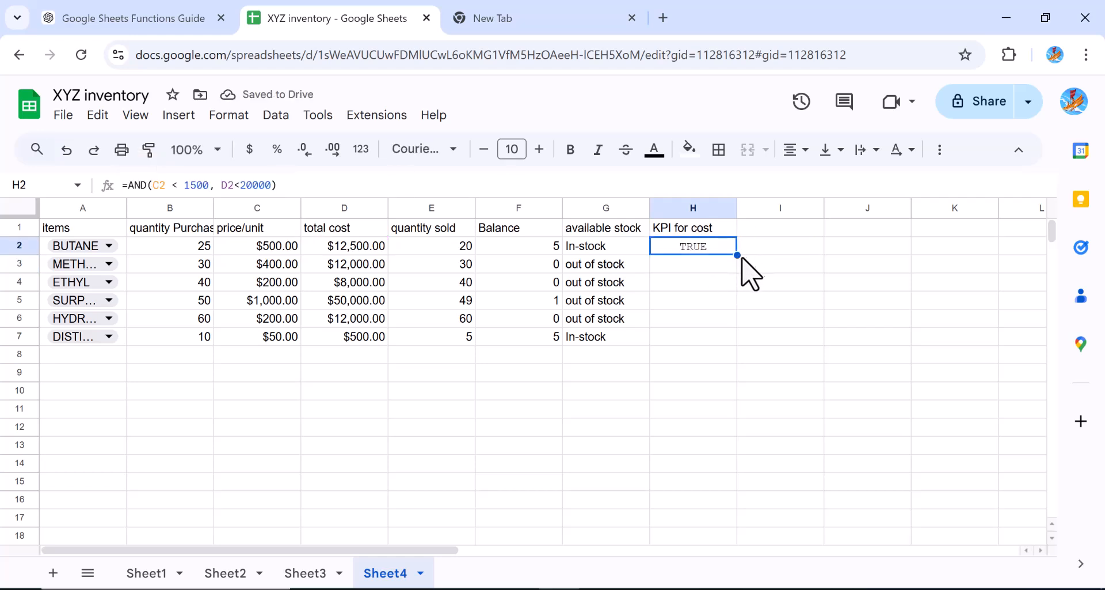
left_click_drag(737, 254, 731, 334)
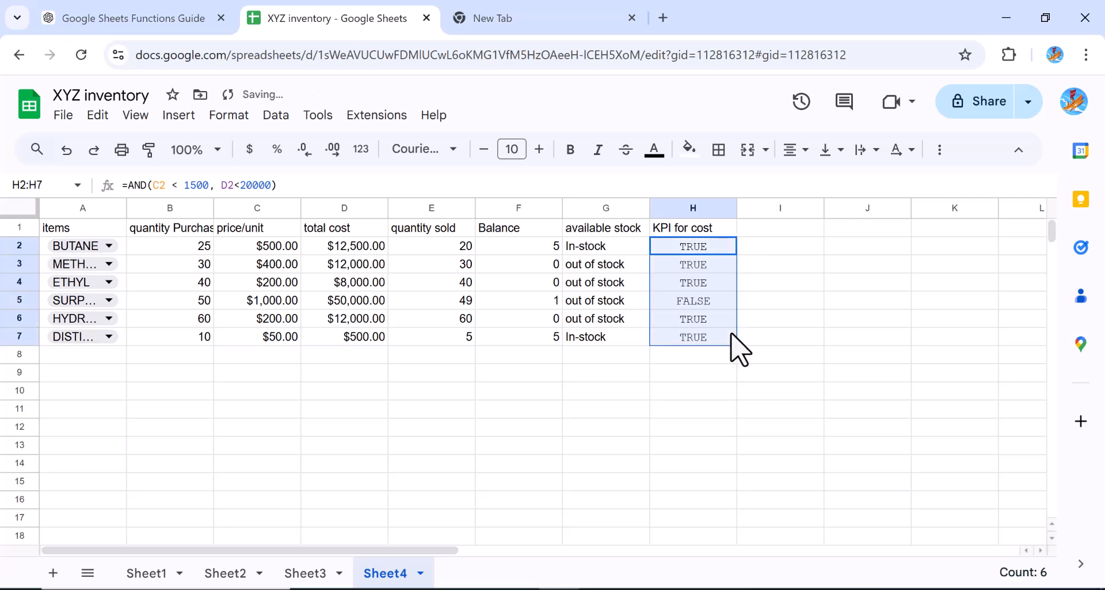
left_click(702, 301)
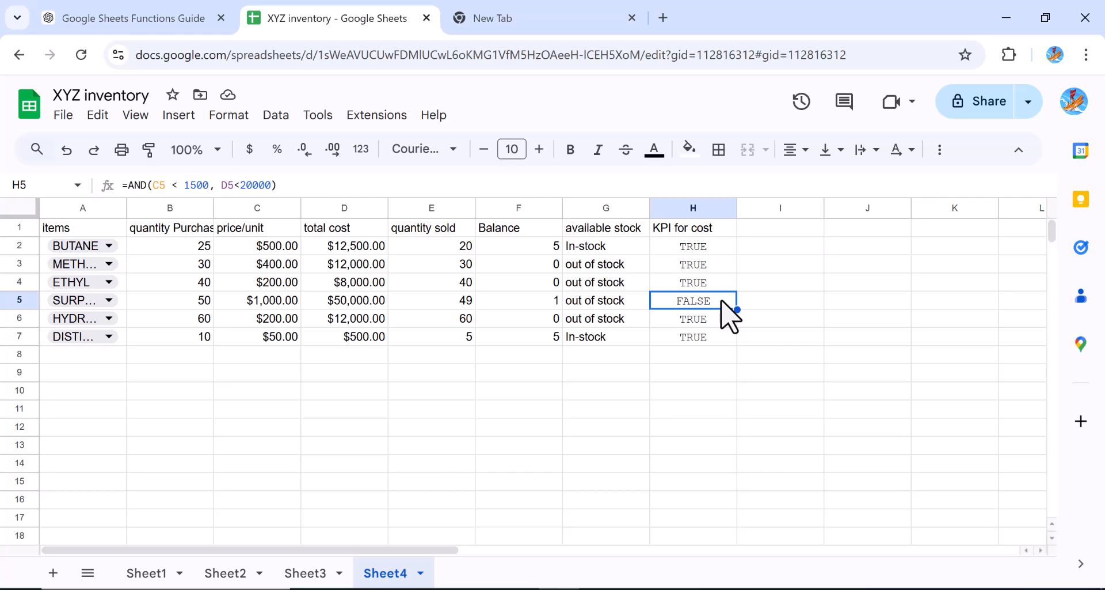
Add the header KPI for Cost in I1
left_click(756, 231)
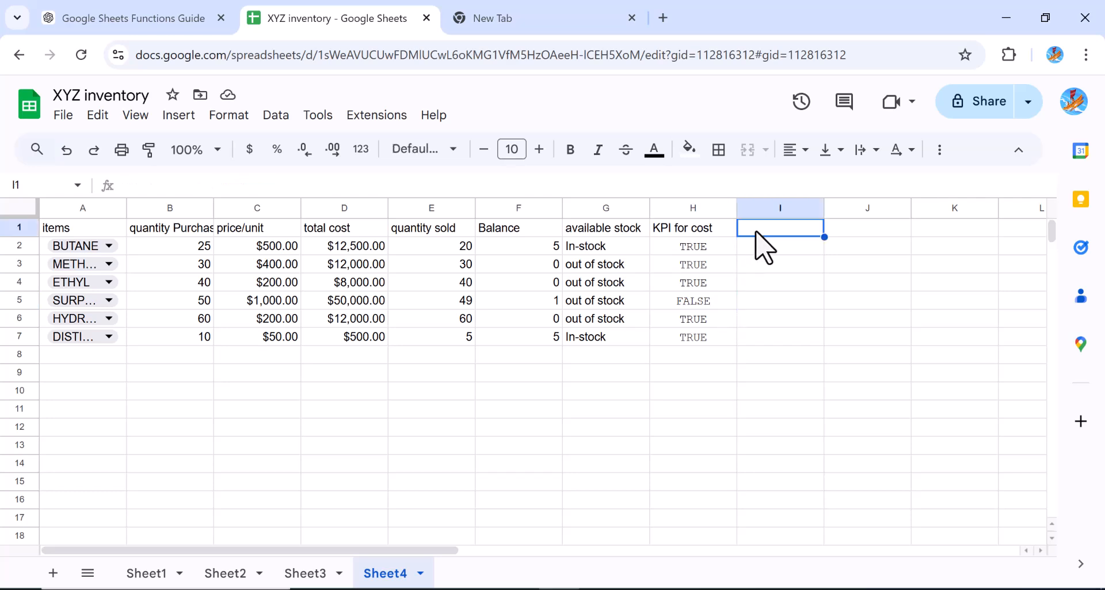
type("I fpr")
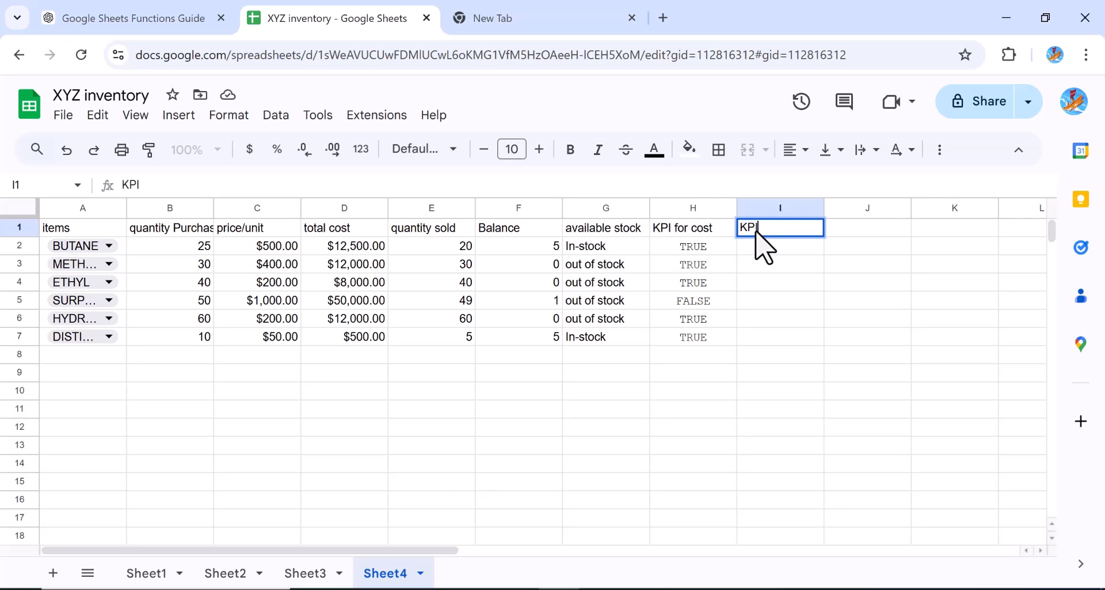
key("BackSpace")
key("BackSpace")
type("or Cost")
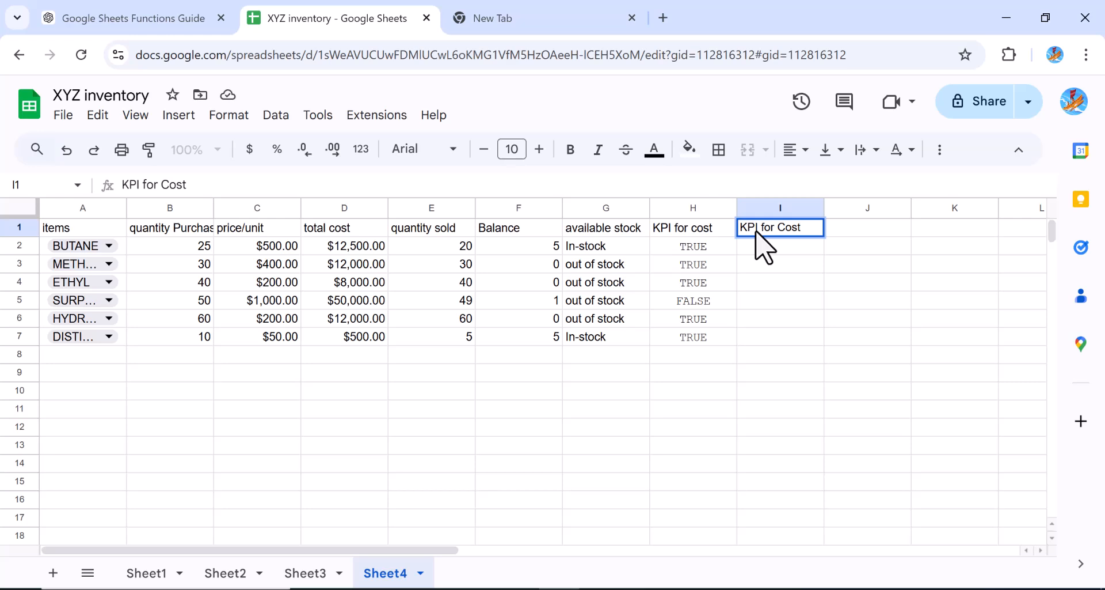
Enter the formula =or(C2<1000, D2<51000) in I2
left_click(762, 246)
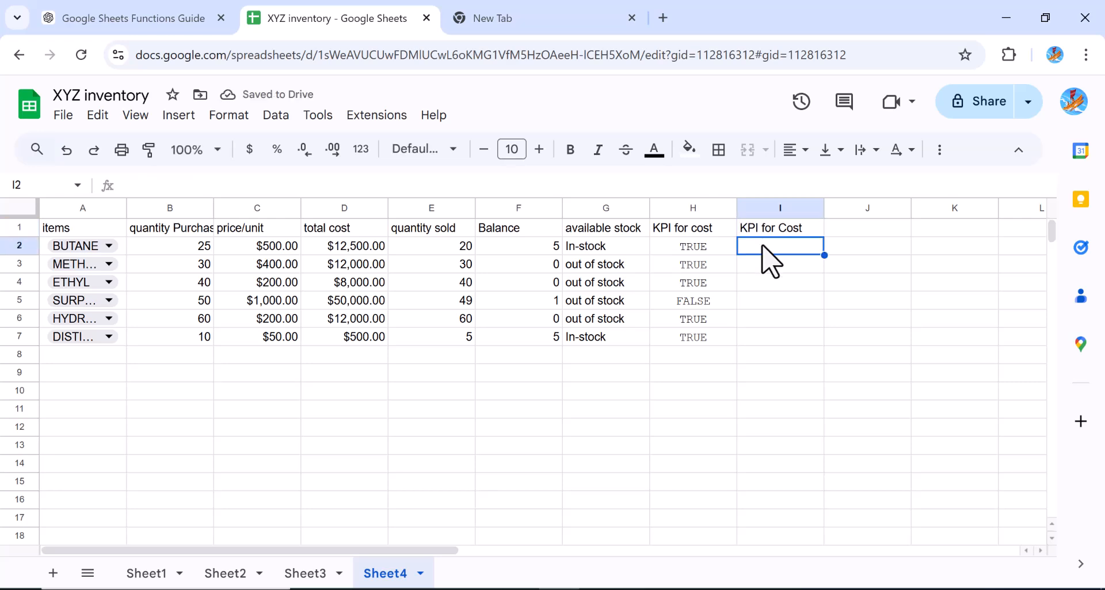
type("=or")
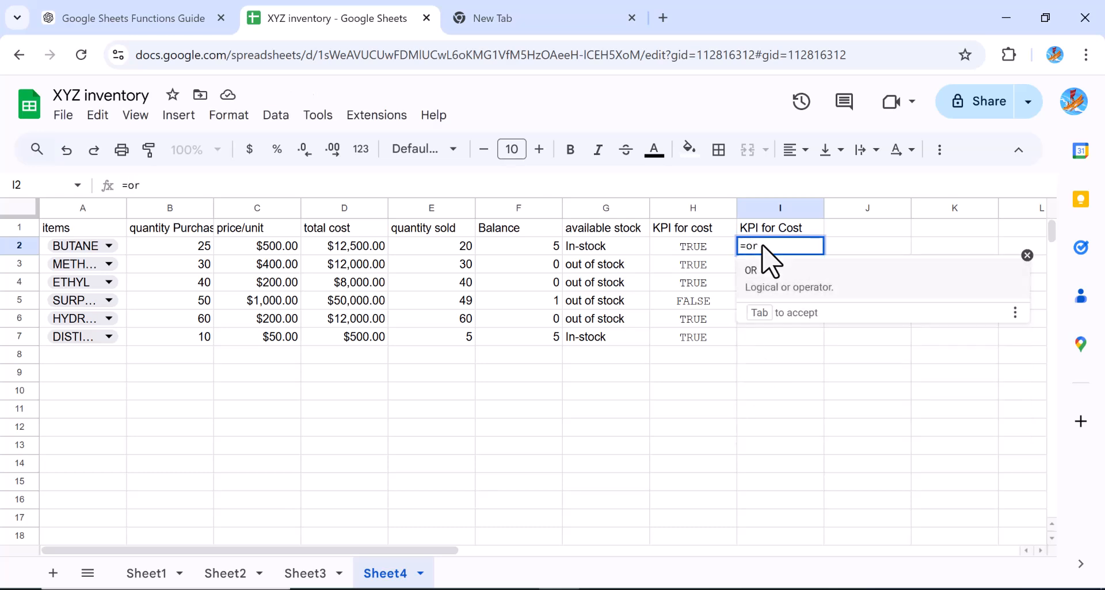
type("(")
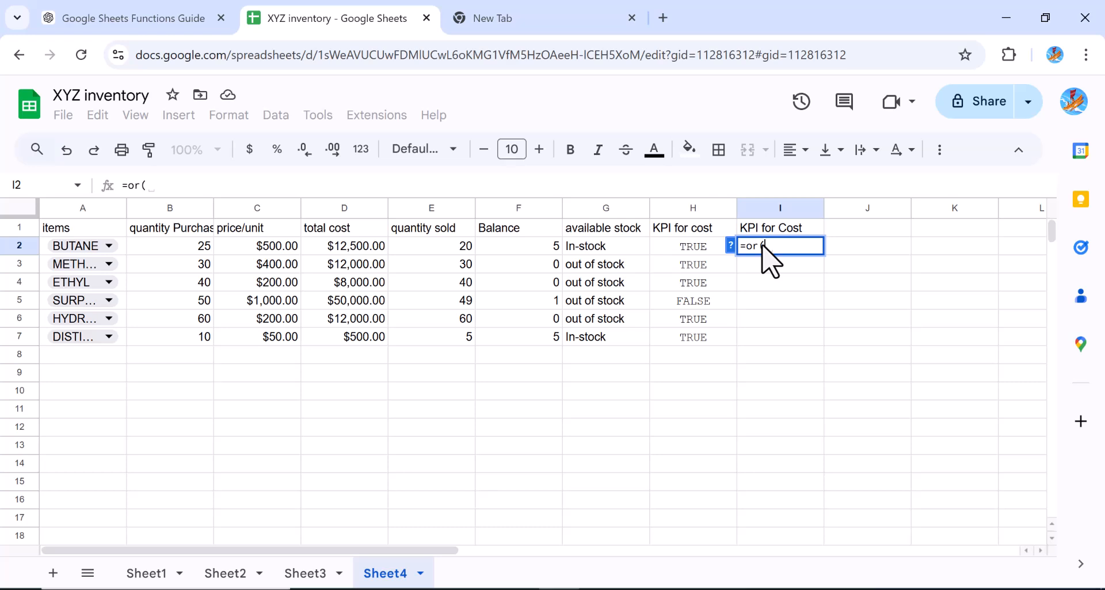
left_click(277, 247)
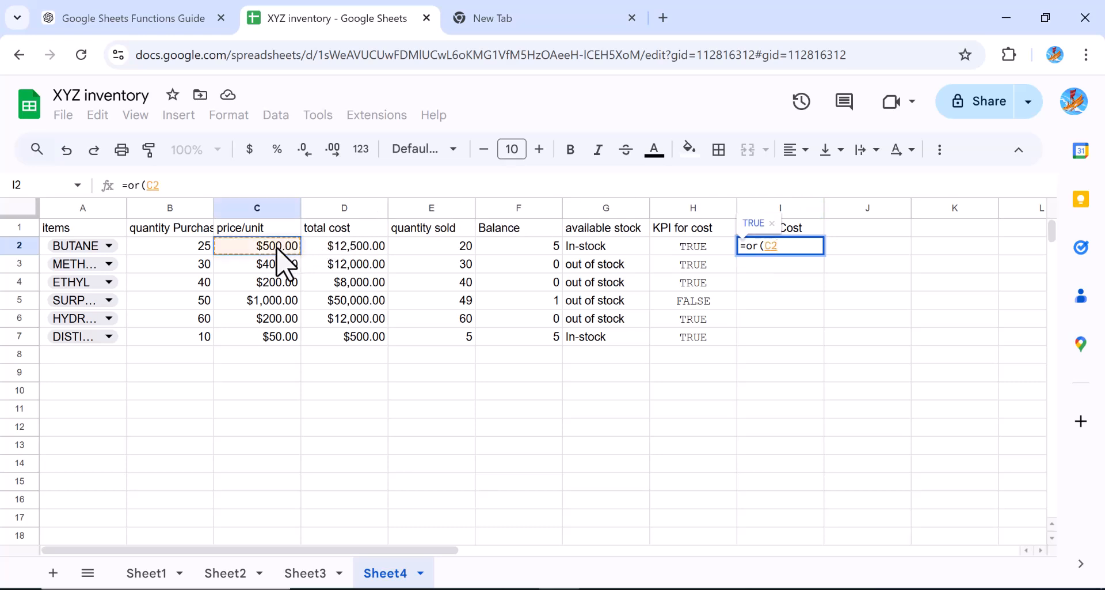
type("<")
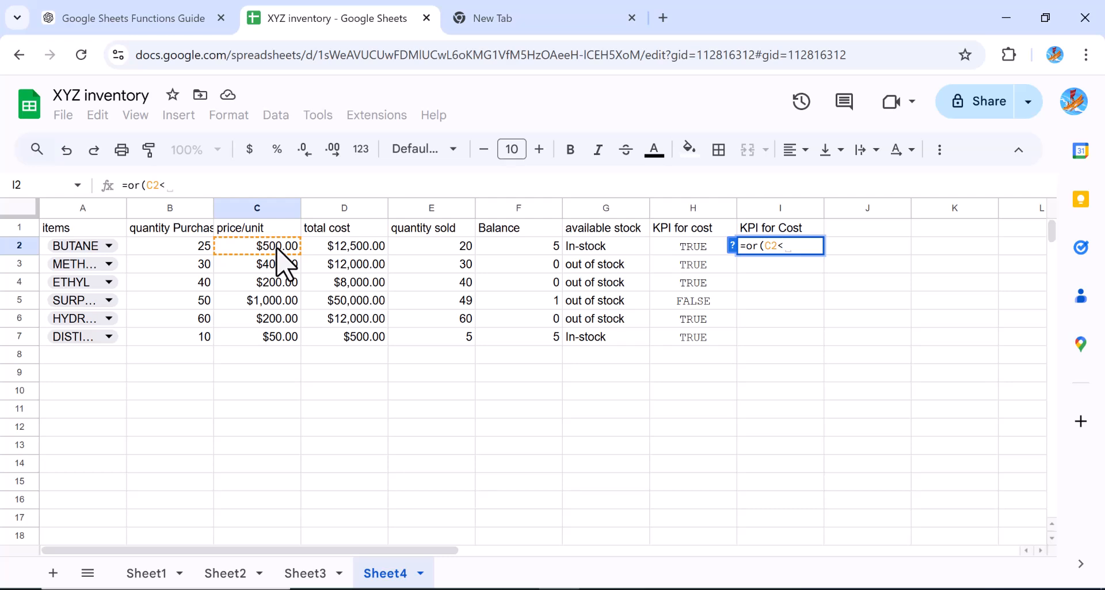
key("BackSpace")
type(">")
key("BackSpace")
type("<1")
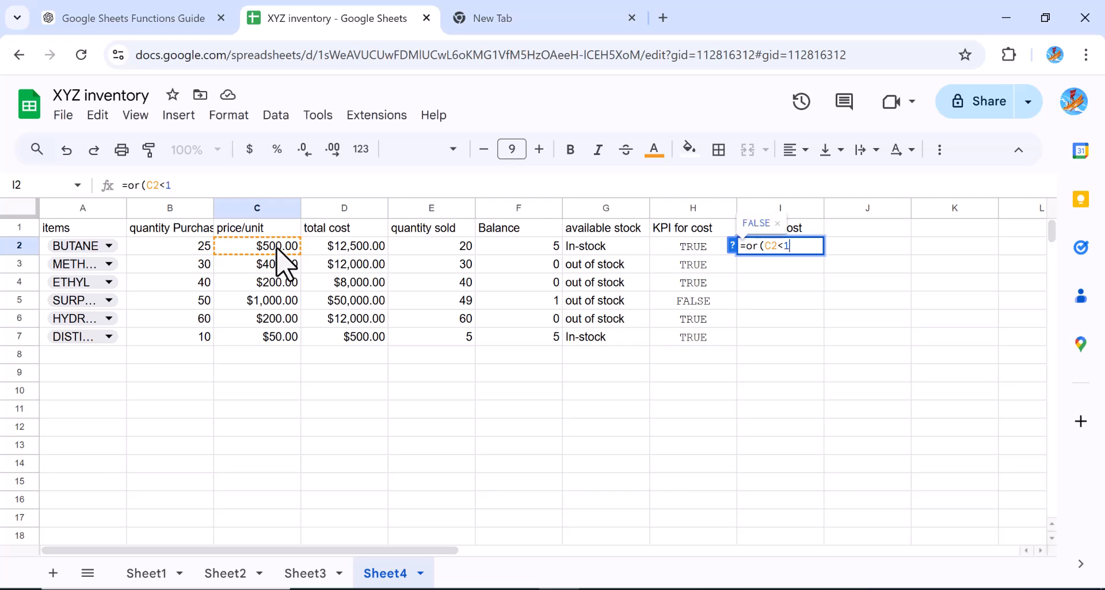
type("000,")
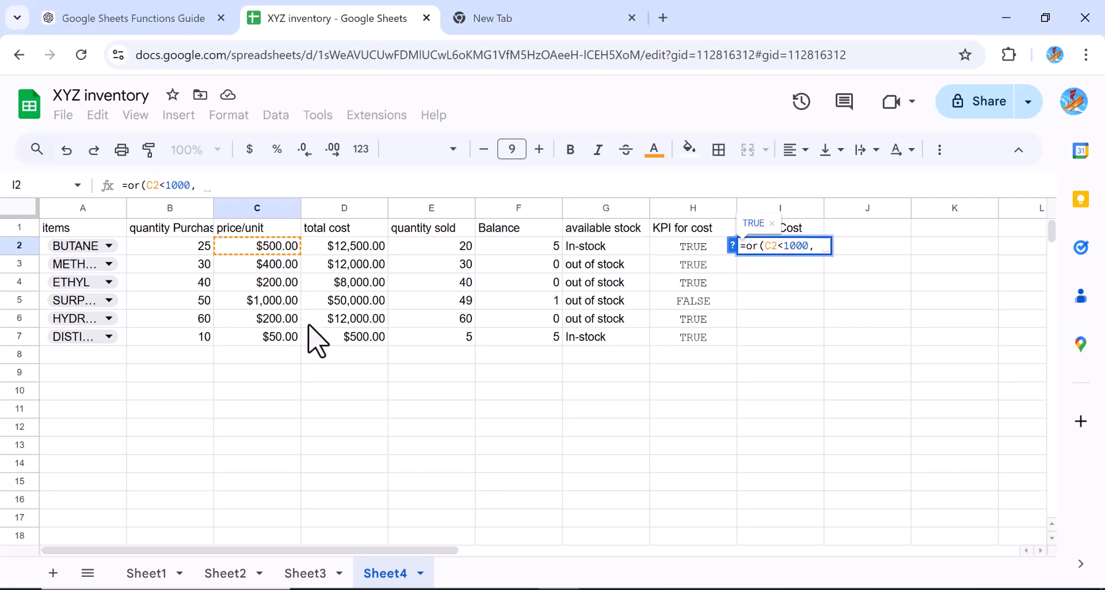
left_click(349, 249)
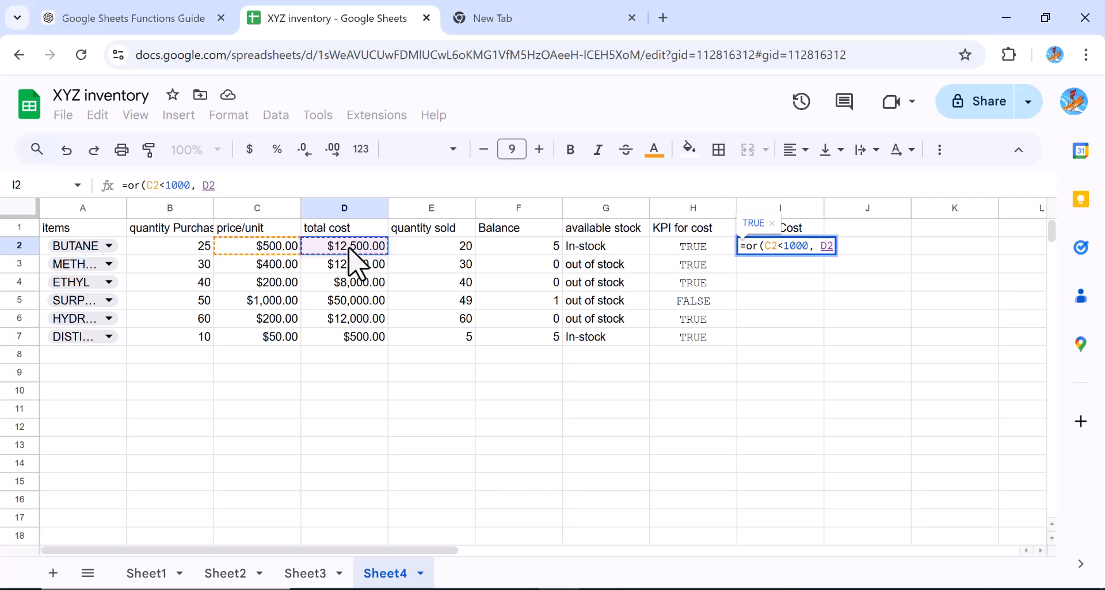
type("<")
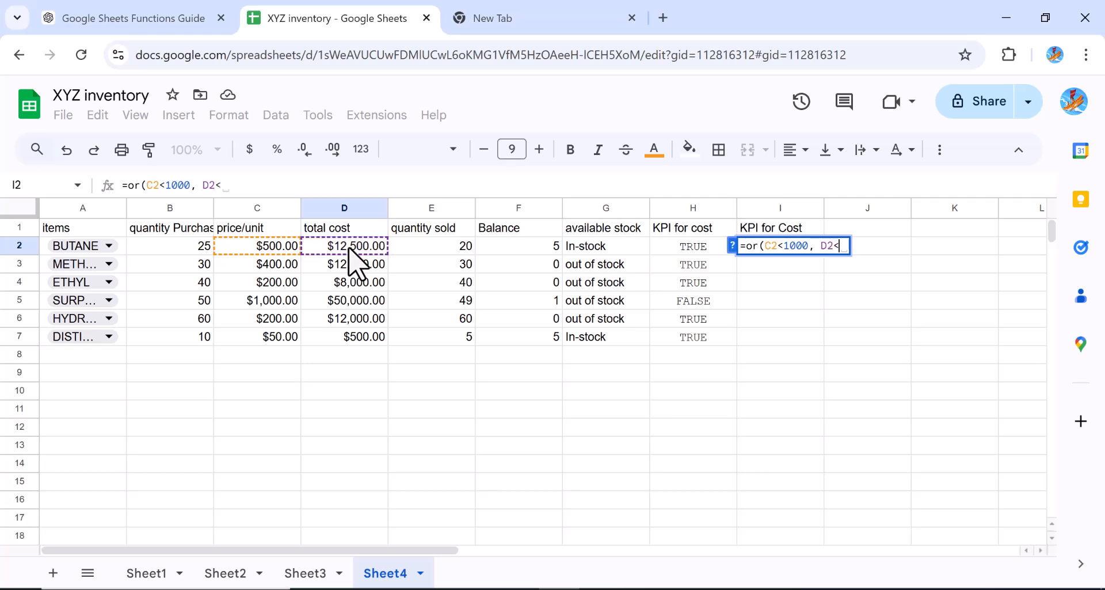
type("500")
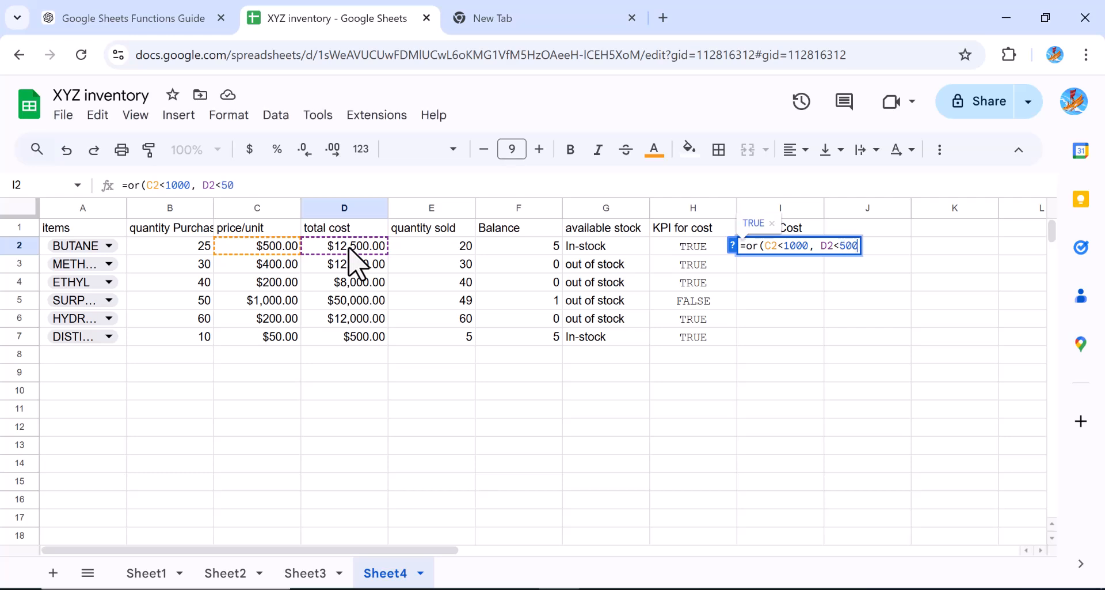
type("00")
key("BackSpace")
key("BackSpace")
key("BackSpace")
key("BackSpace")
key("BackSpace")
type("4")
key("BackSpace")
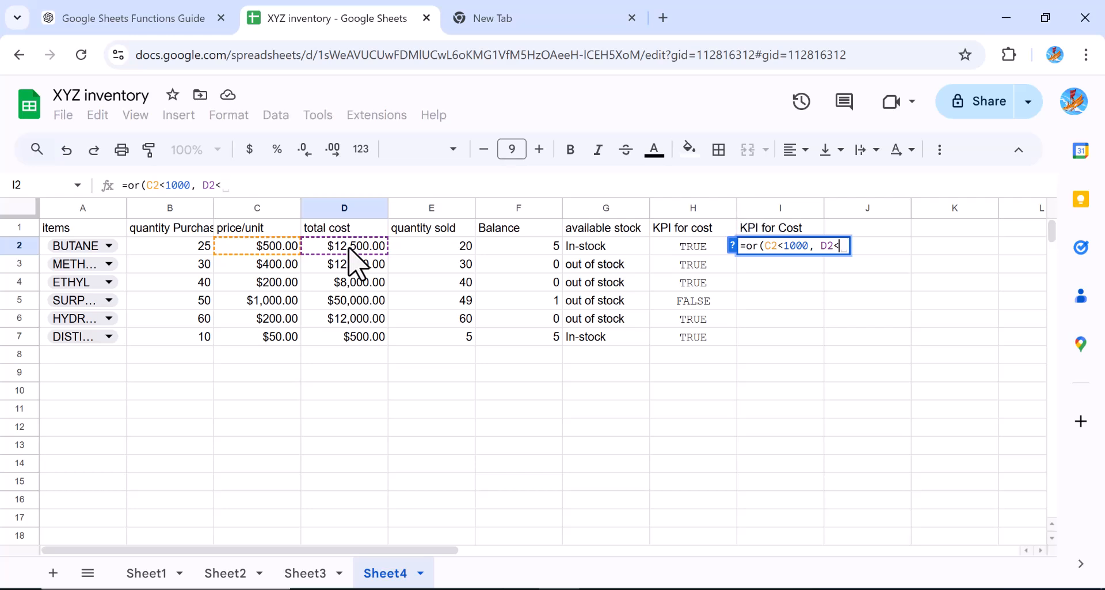
type("5")
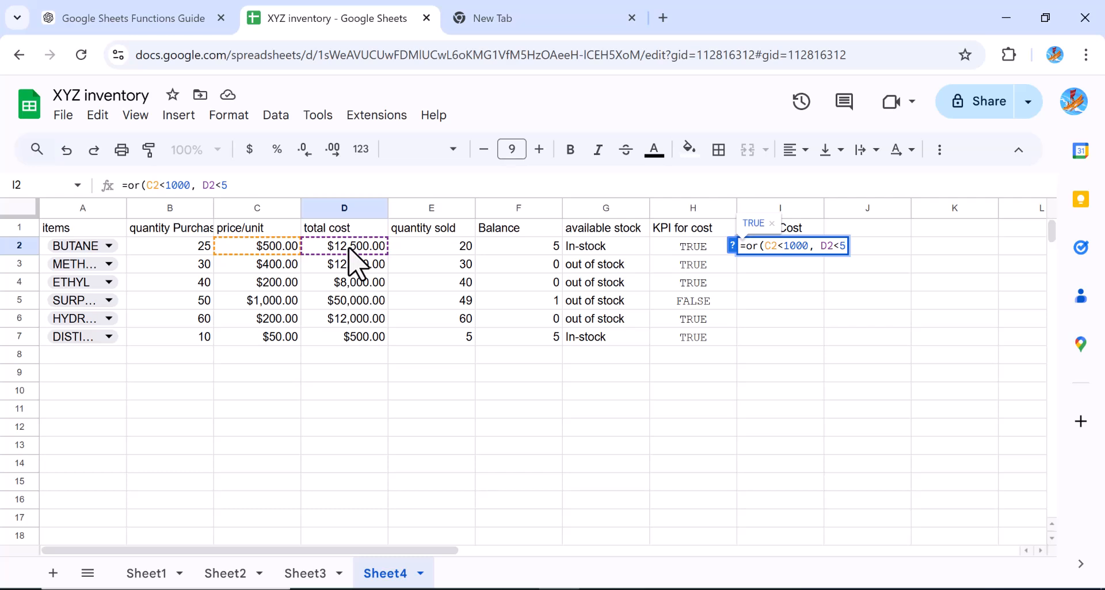
type("1000")
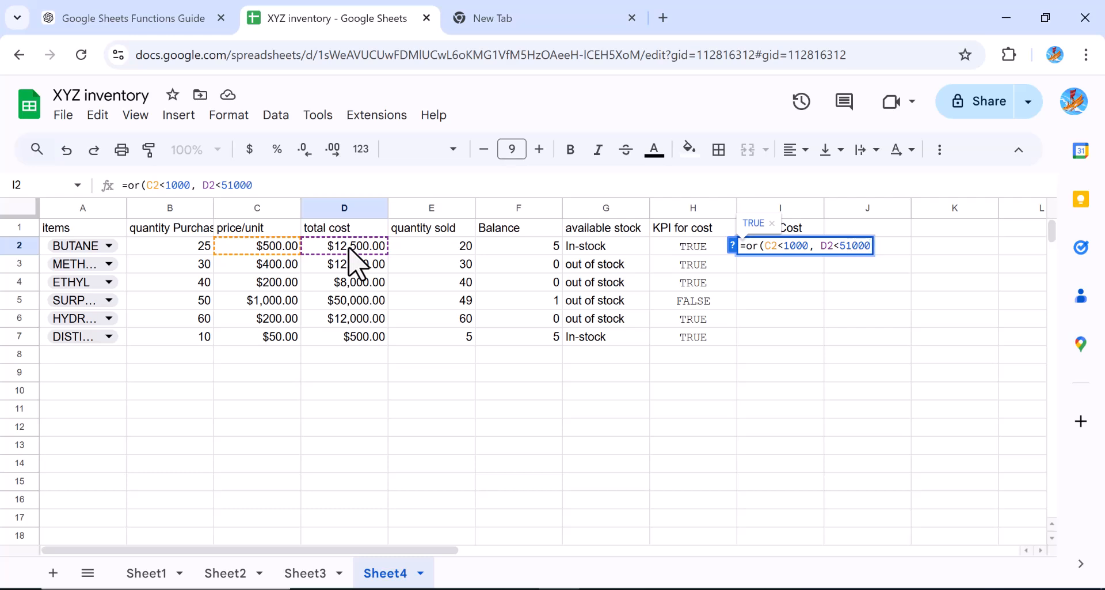
type(")")
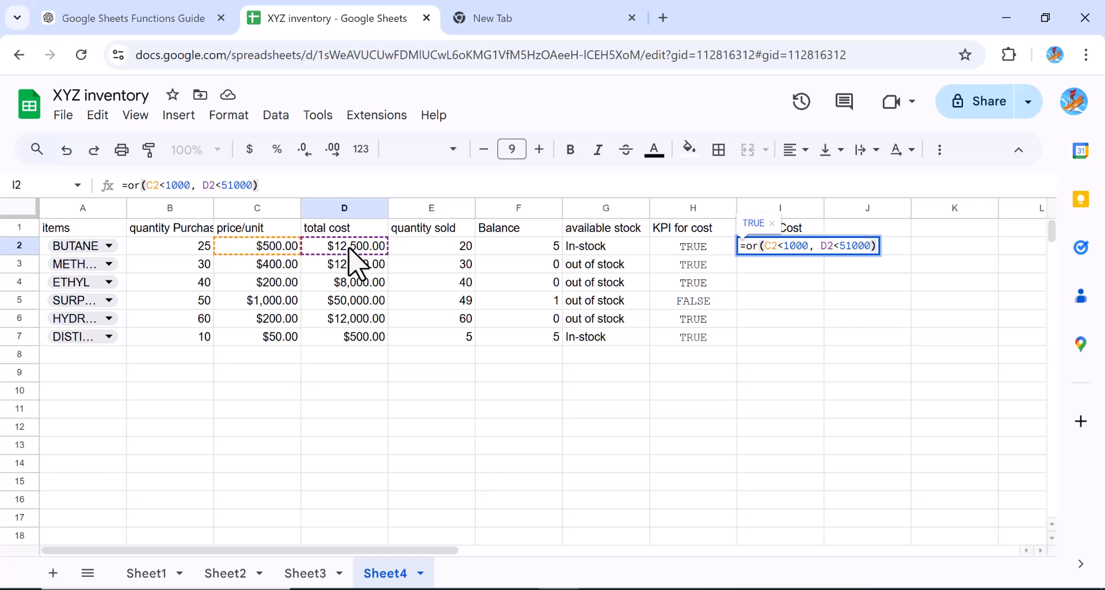
key("Return")
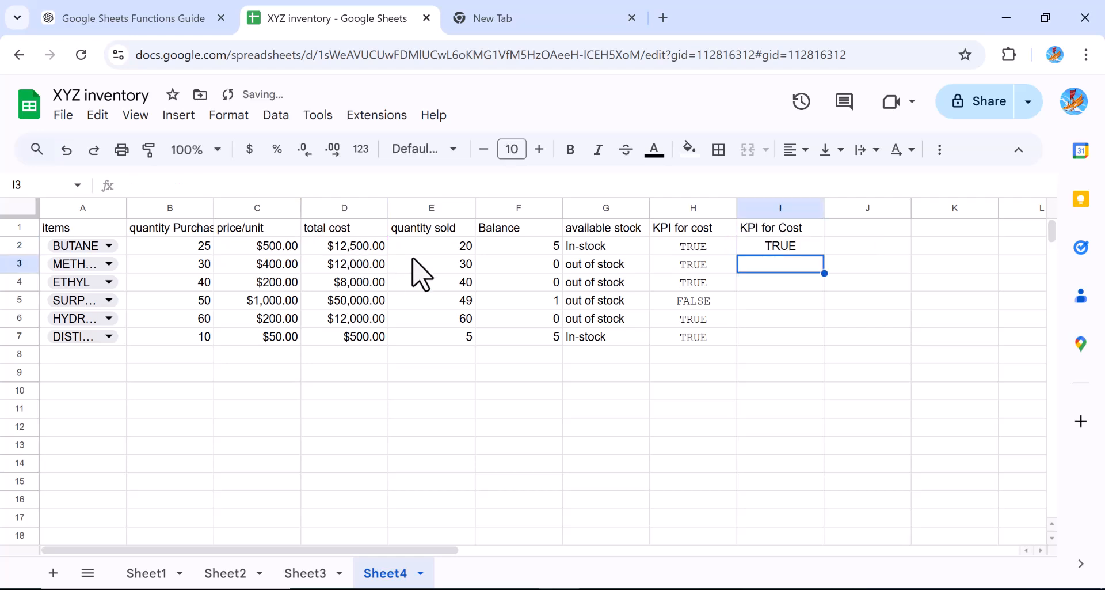
Fill the OR formula from I2 down through I7
left_click(777, 247)
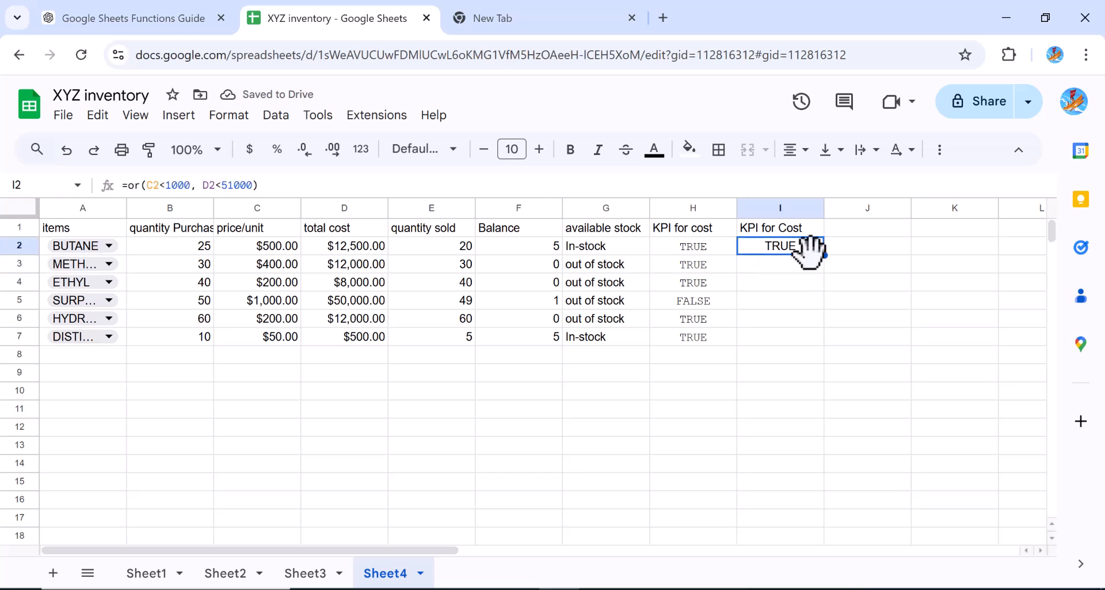
left_click_drag(825, 254, 810, 332)
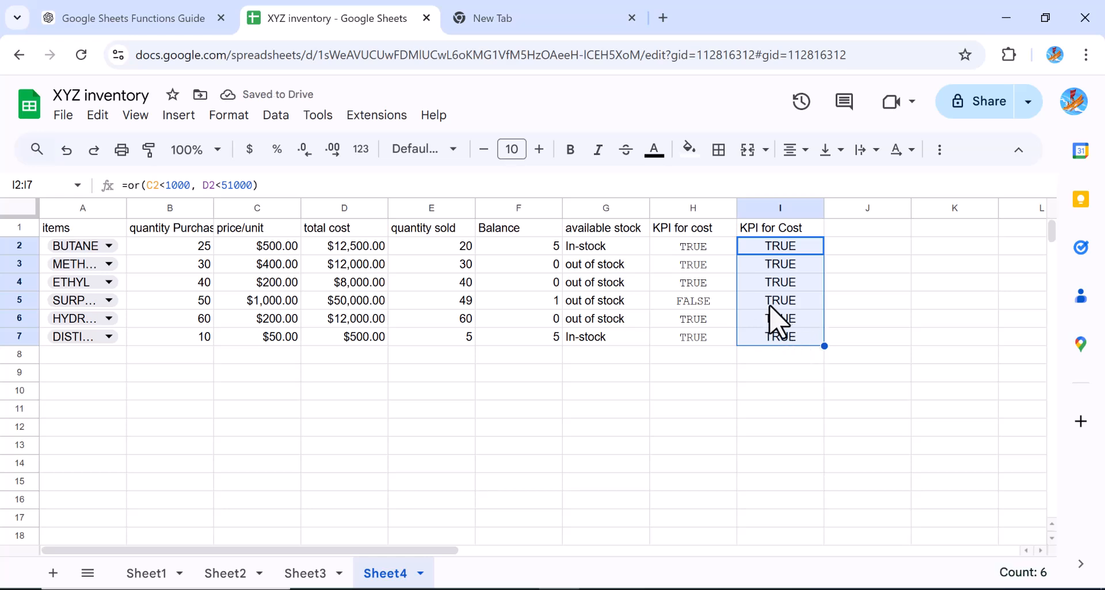
left_click(775, 302)
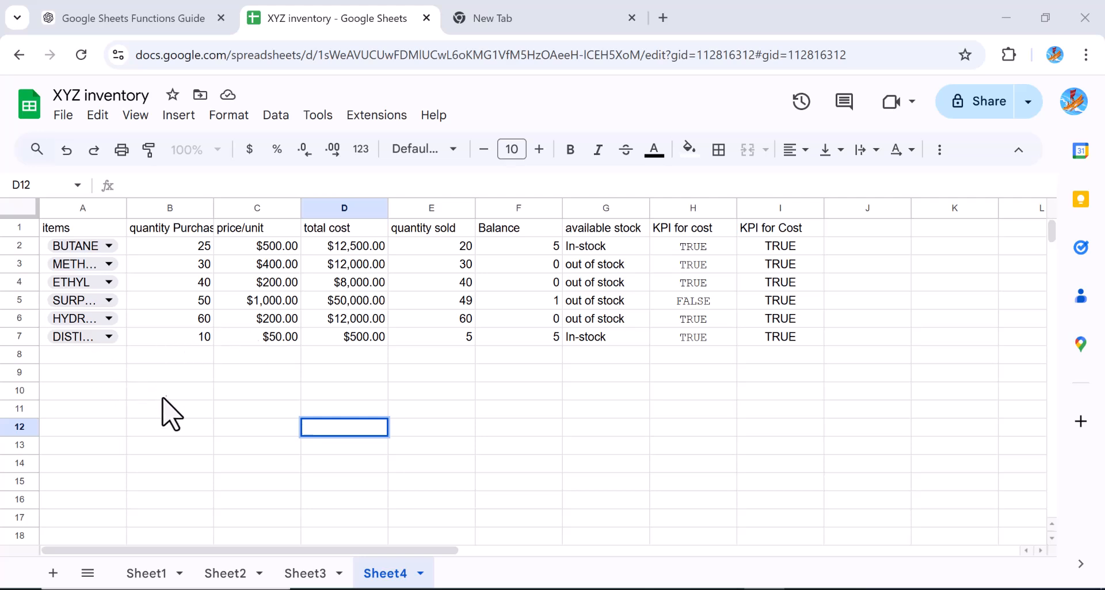
Label A12 Quantity and enter the lookup formula =VLOOKUP(A2, A:I, 2, FALSE) in B12
left_click(103, 431)
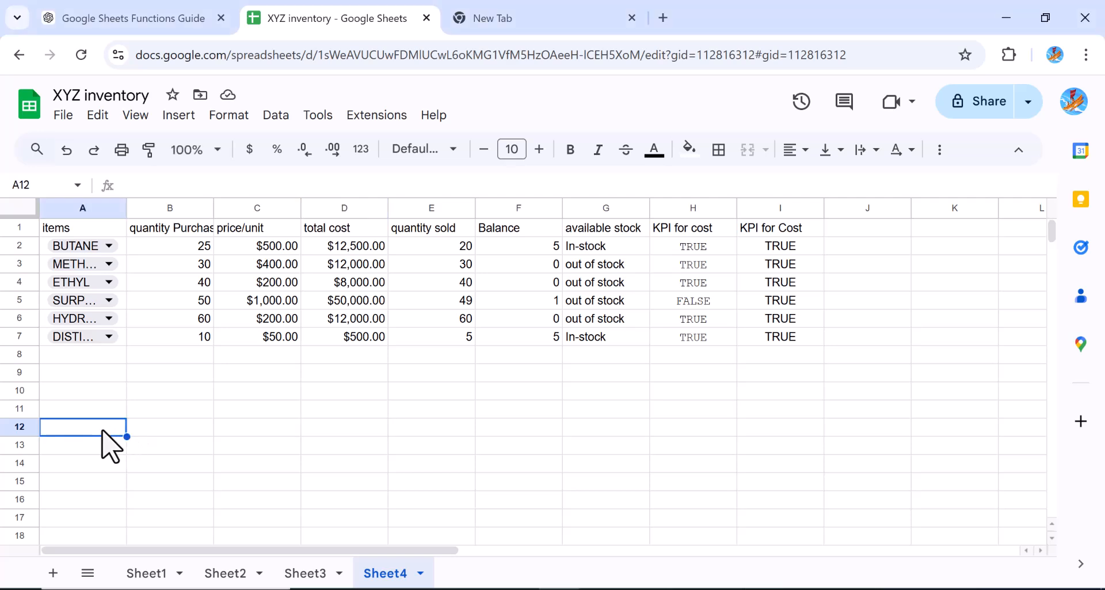
type("Quantity")
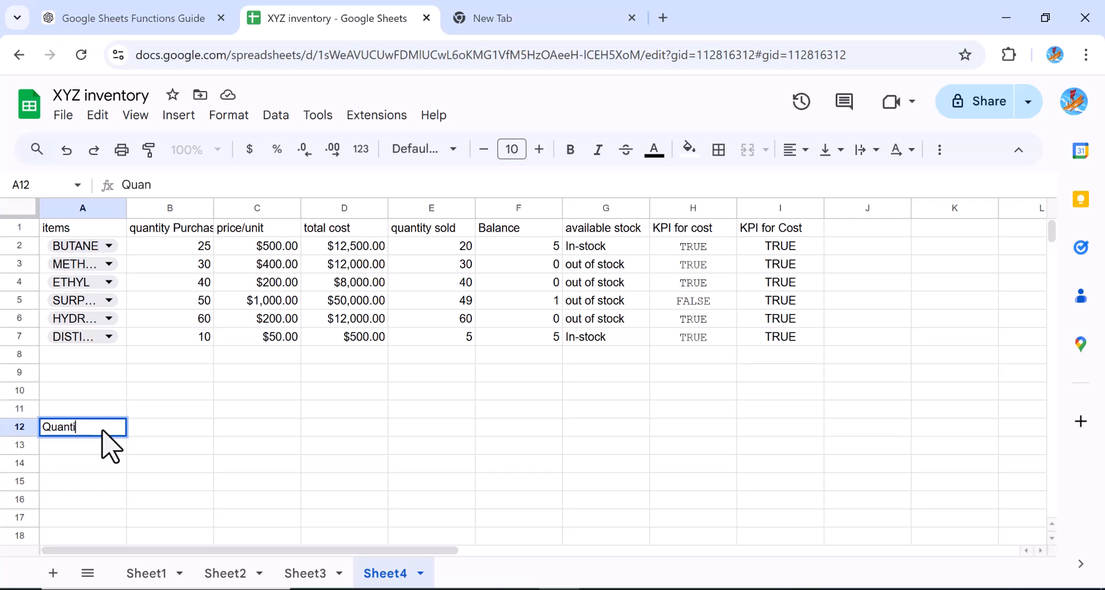
left_click(162, 427)
type("=VLOOKUP(A2, A:B, 2, FALSE)")
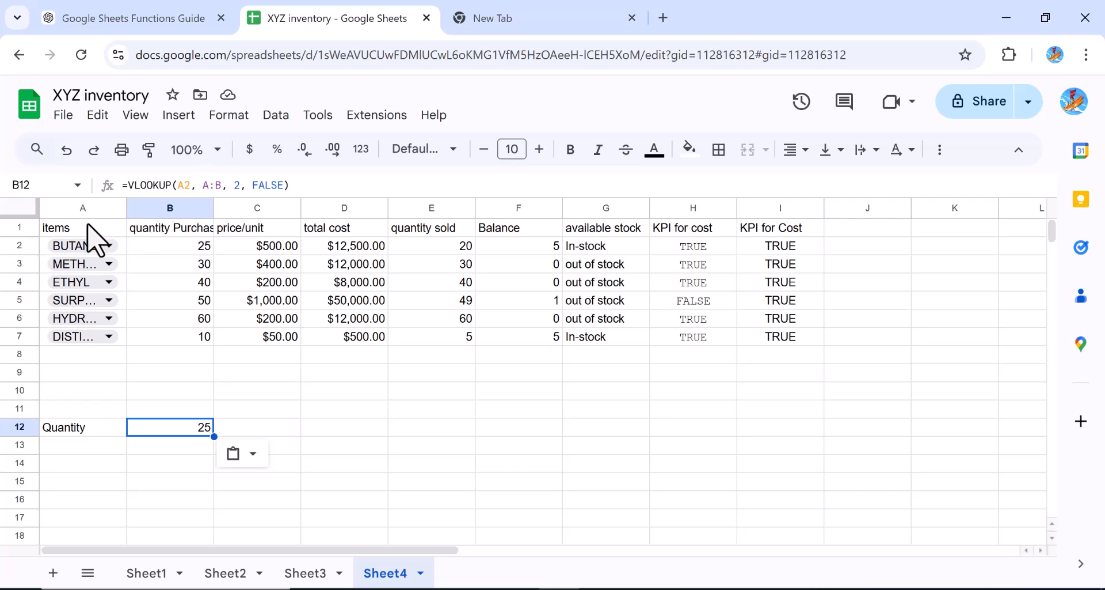
left_click(221, 186)
key("BackSpace")
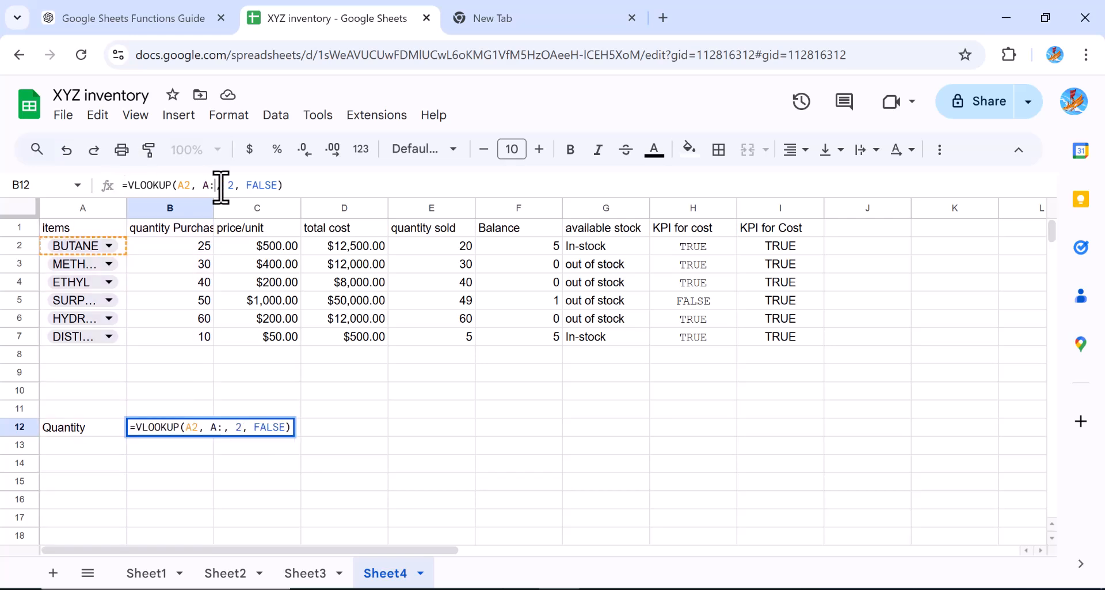
type("I")
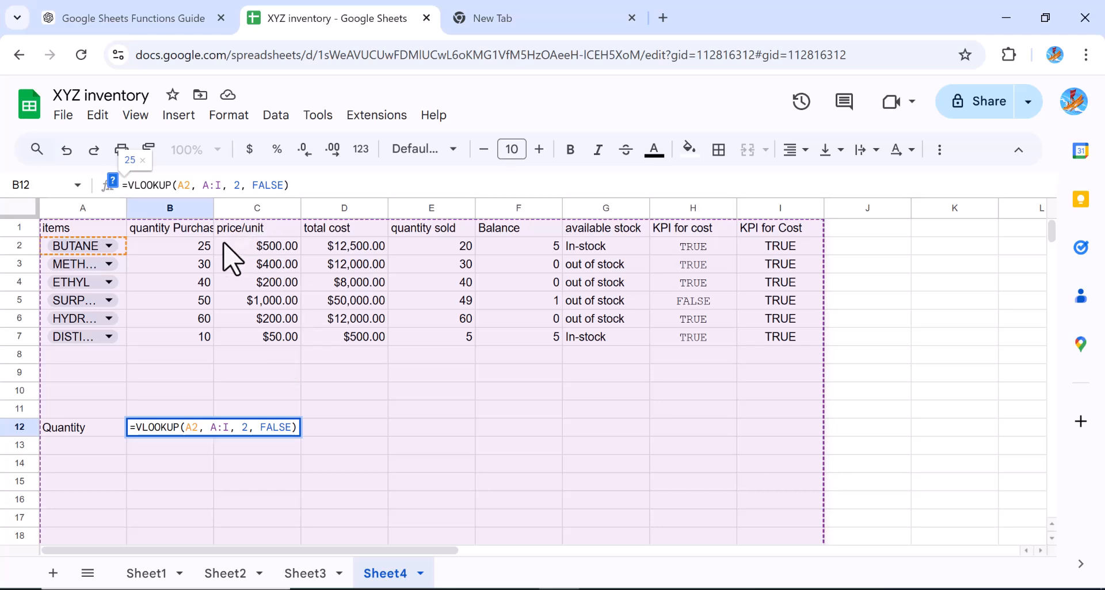
left_click(300, 185)
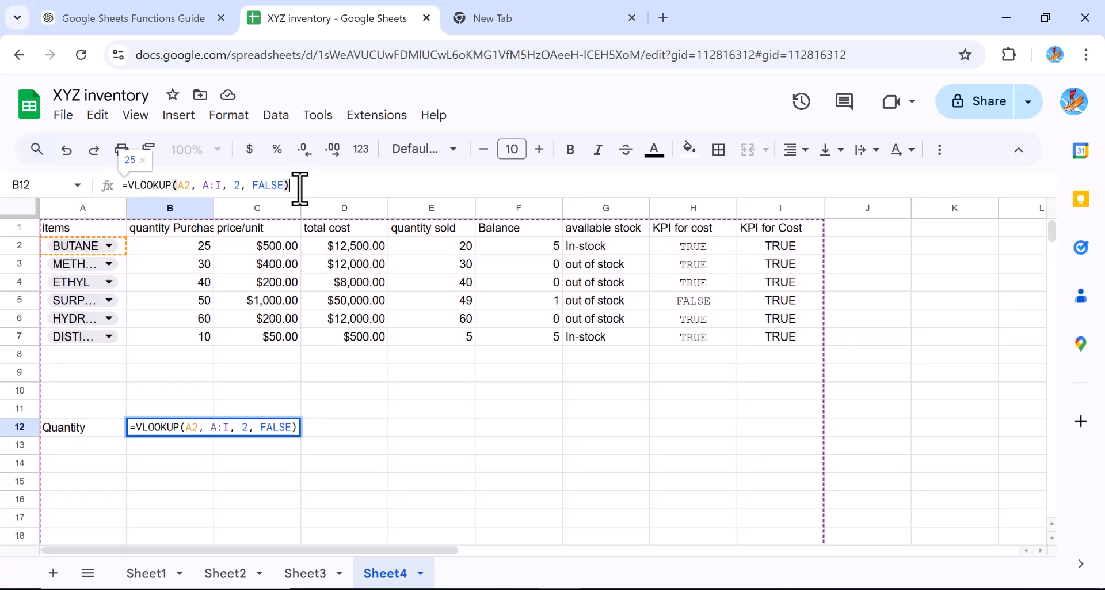
key("Return")
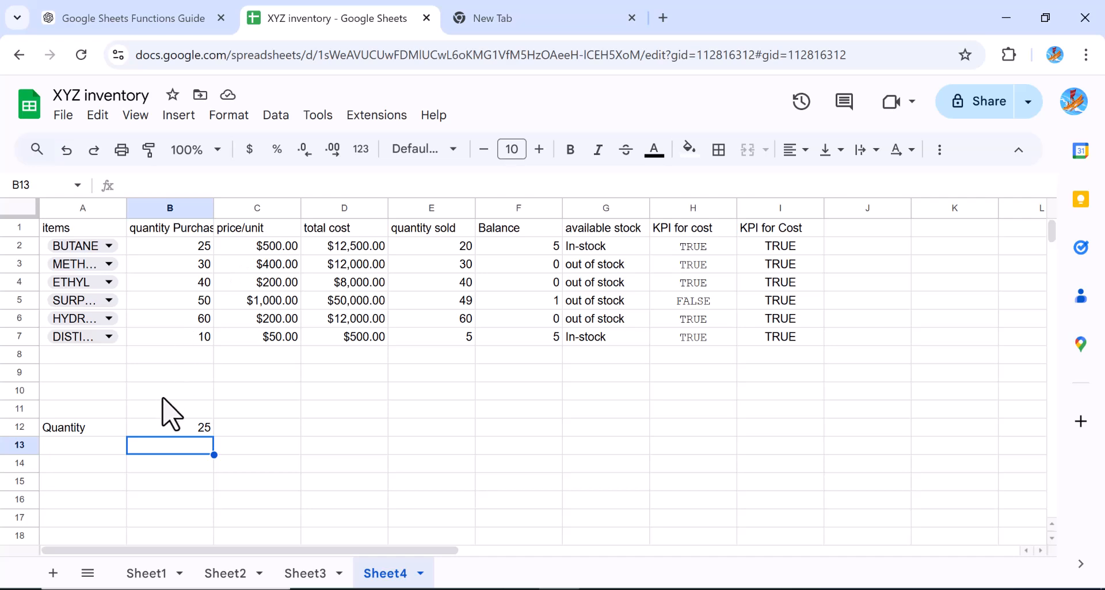
Label A13 product name and enter =HLOOKUP(A2, A2:I7, 3, FALSE) in B13
left_click(176, 433)
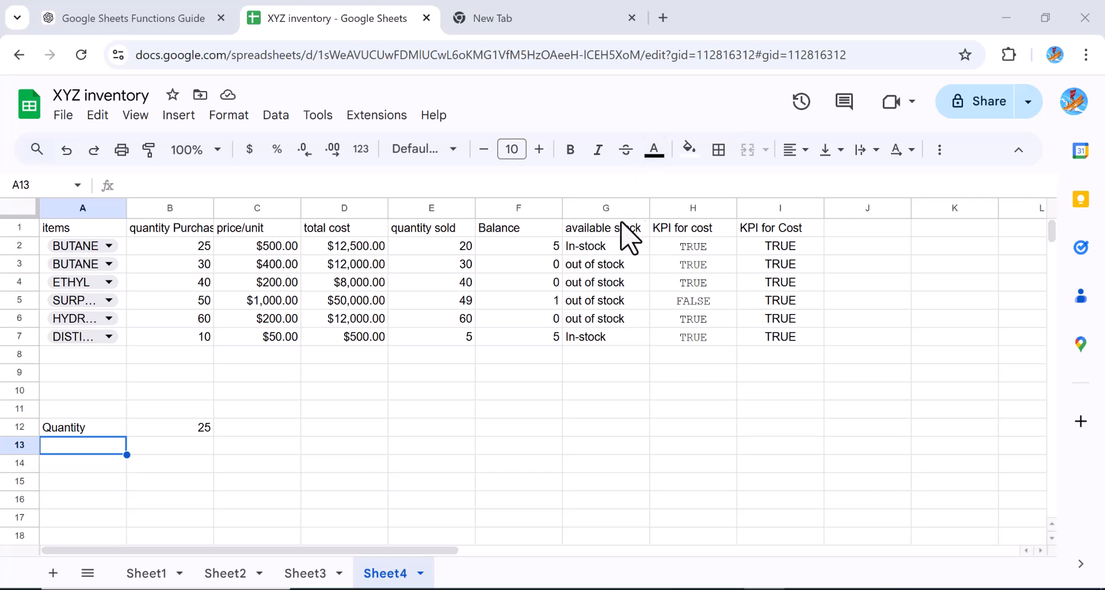
double_click(56, 451)
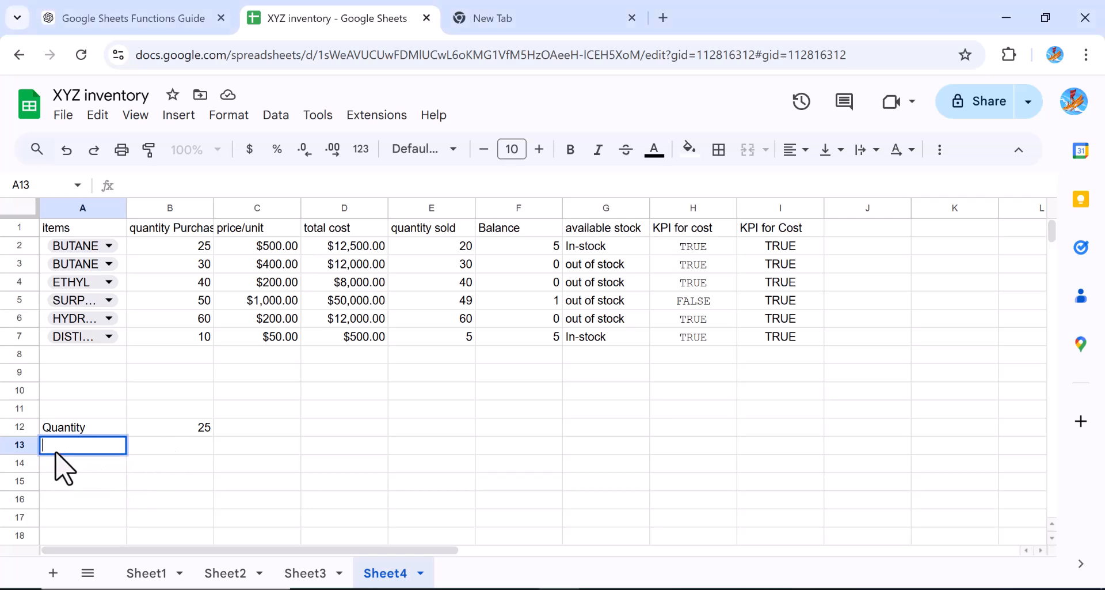
type("product name")
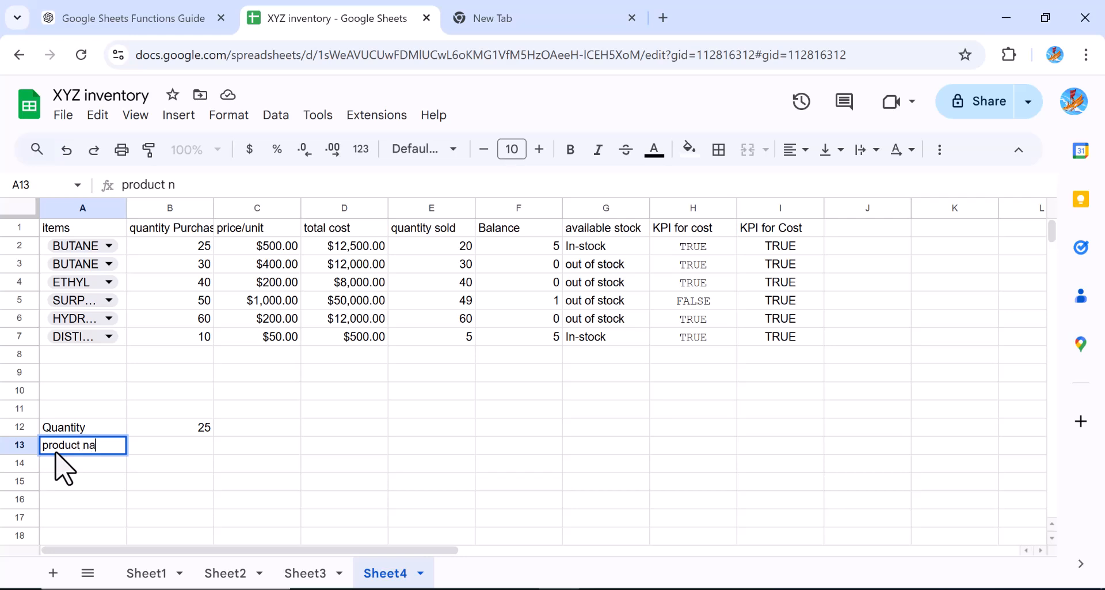
left_click(163, 453)
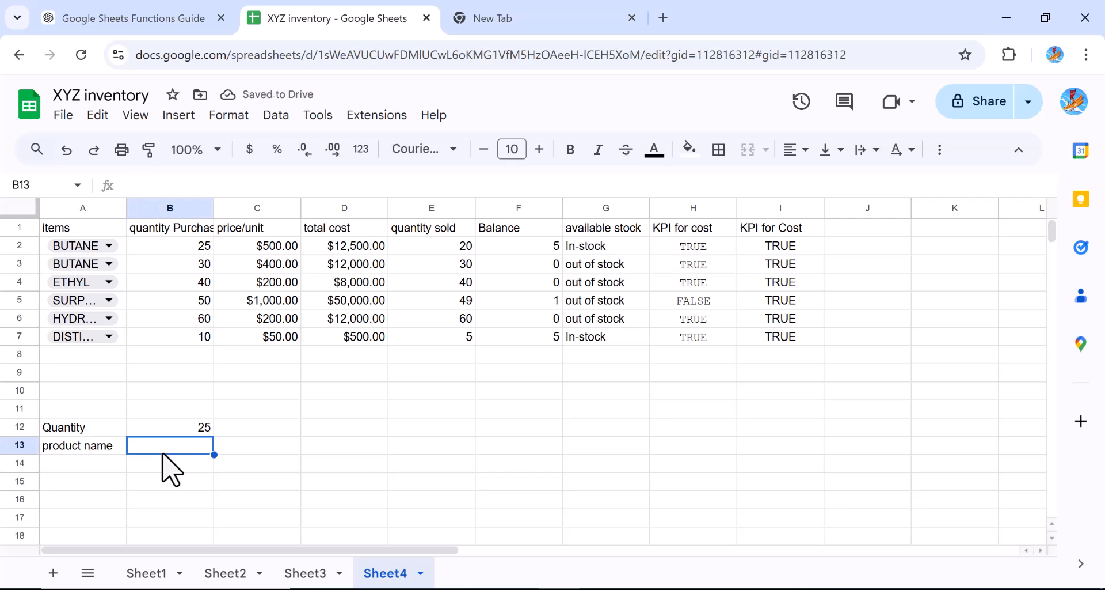
type("=HLOOKUP(A2, A2:I7, 3, FALSE)")
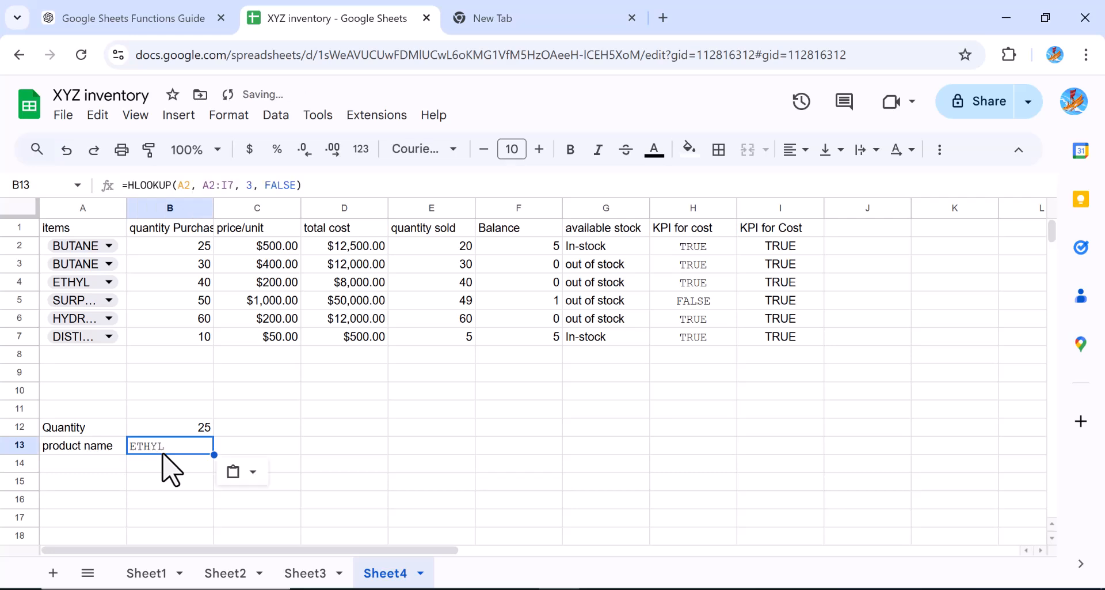
left_click(308, 185)
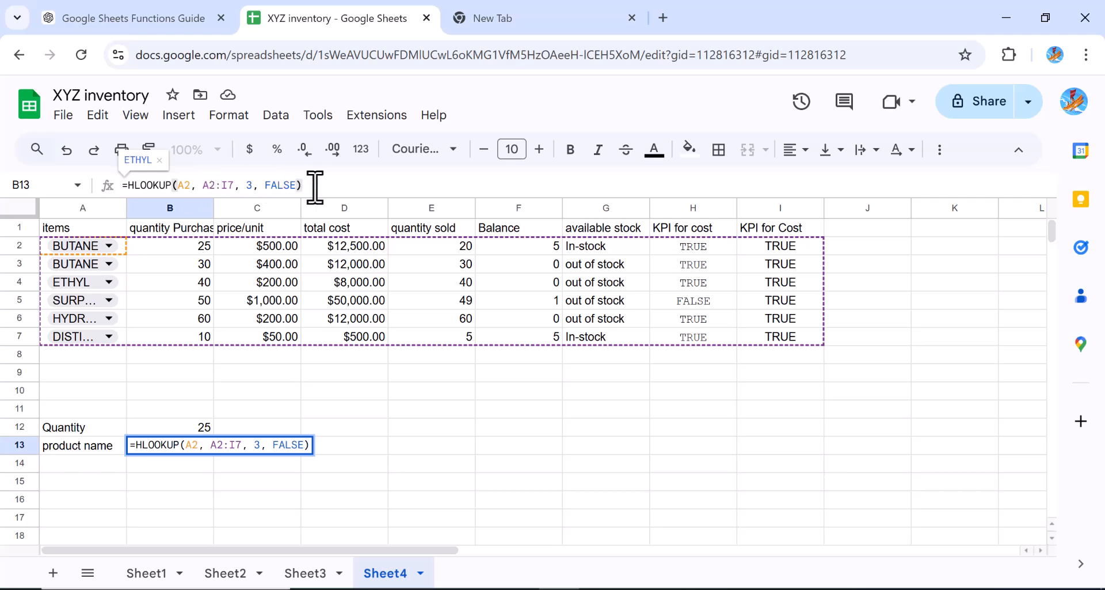
key("Return")
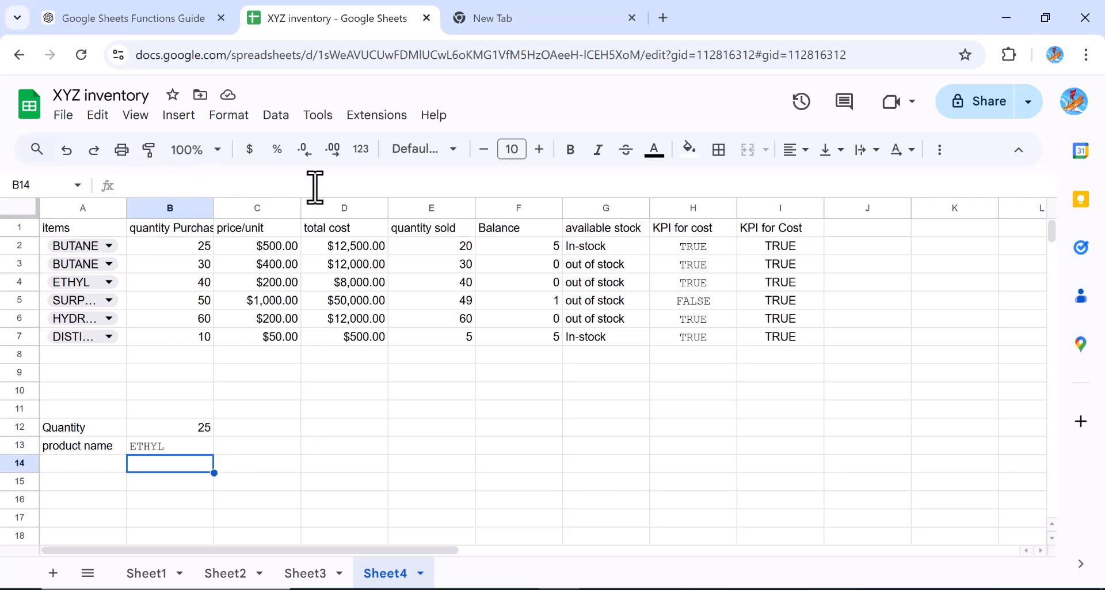
Edit the B13 formula so it reads =HLOOKUP(A1, A1:I7, 3, FALSE)
left_click(181, 447)
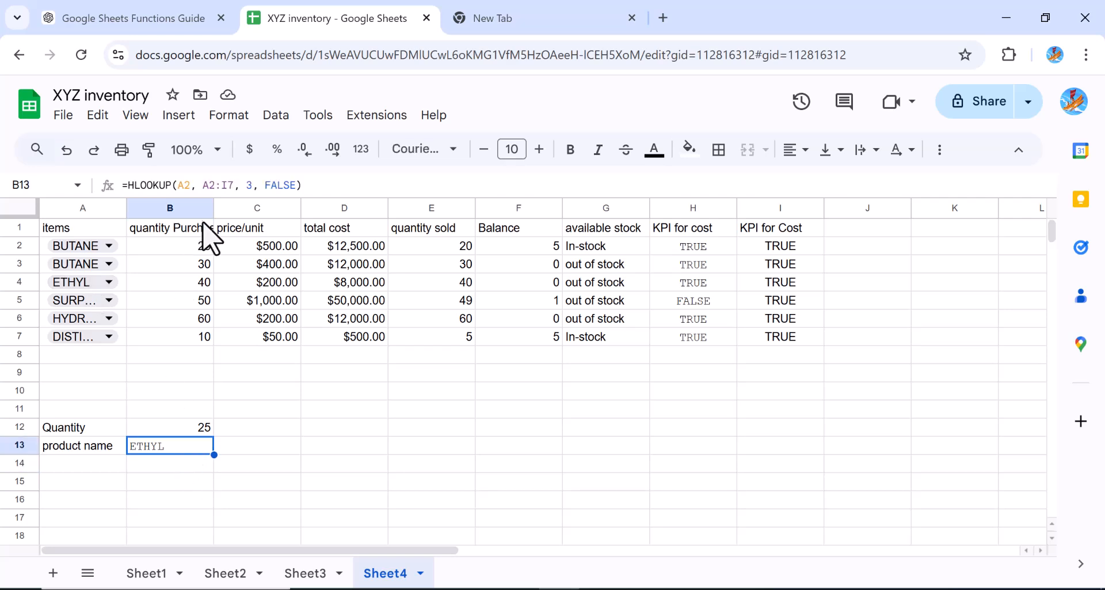
left_click(213, 185)
key("BackSpace")
type("1")
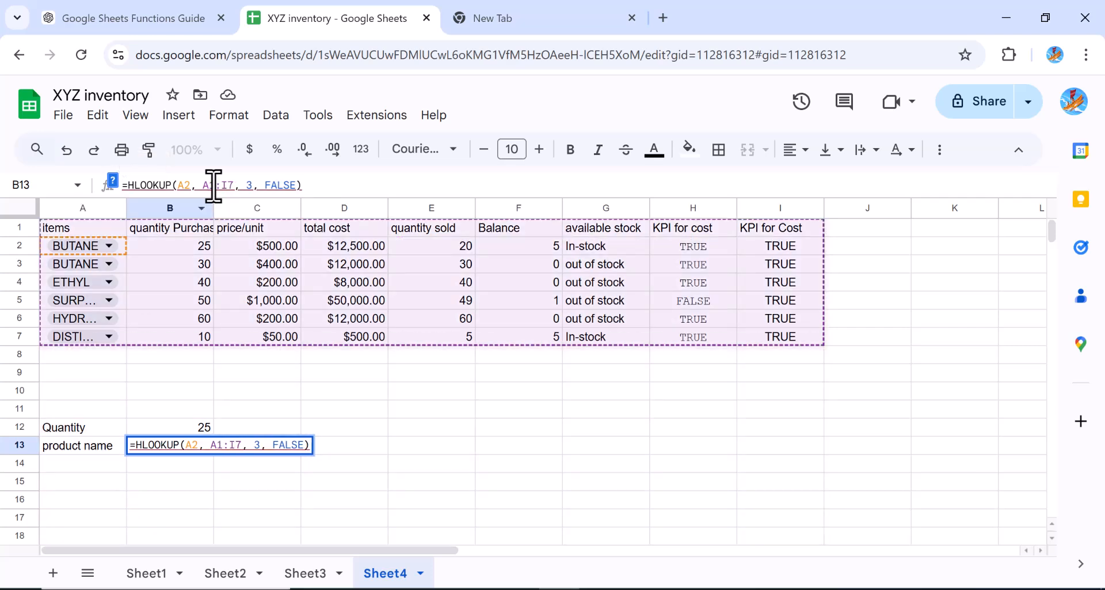
key("Return")
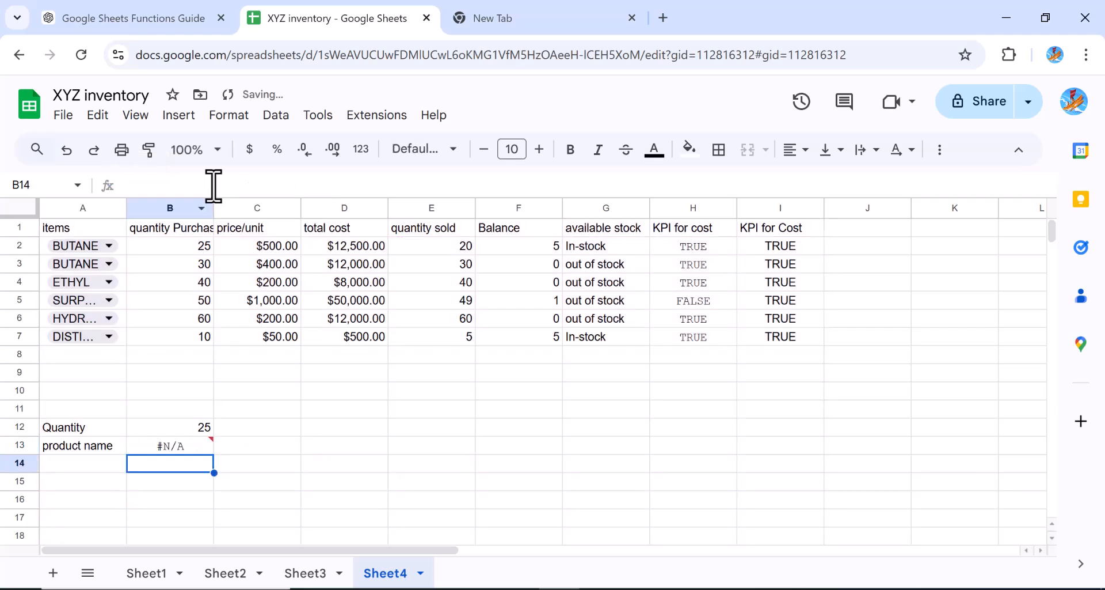
left_click(181, 450)
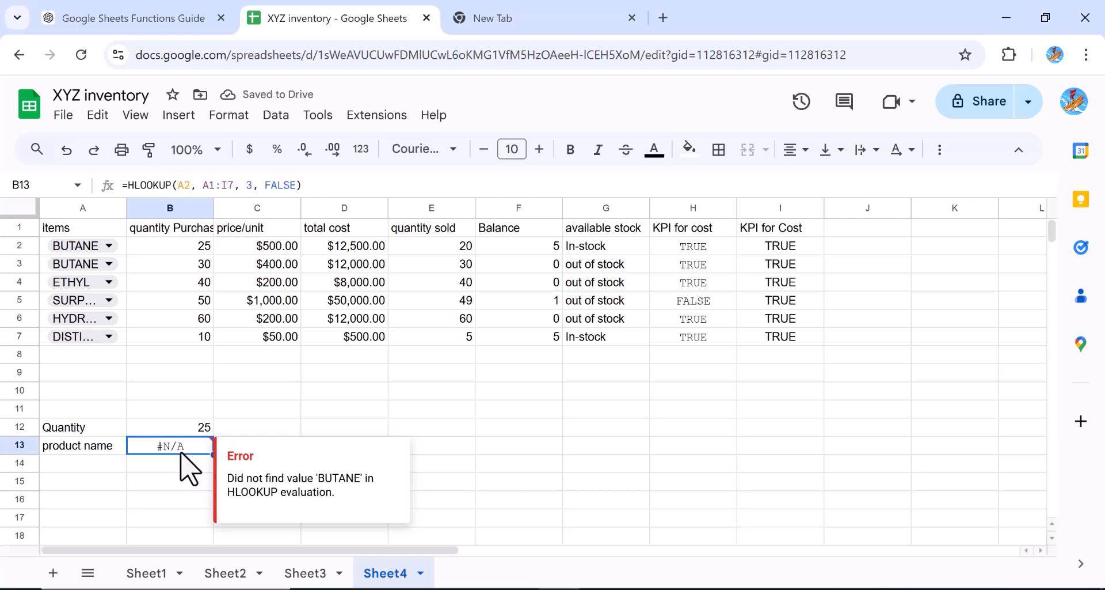
left_click(191, 185)
key("BackSpace")
type("1")
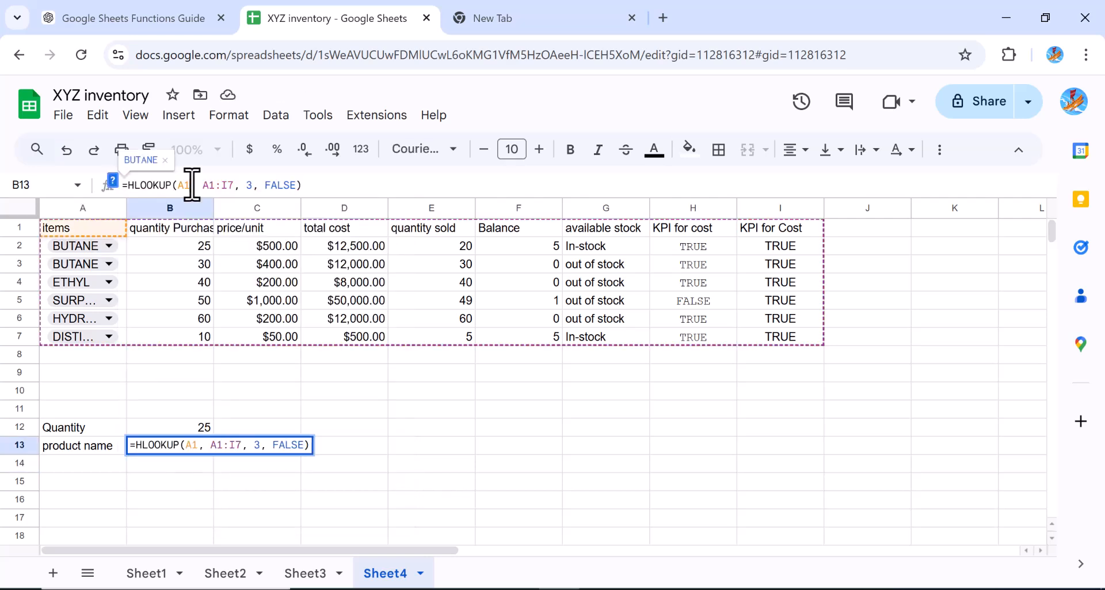
key("Return")
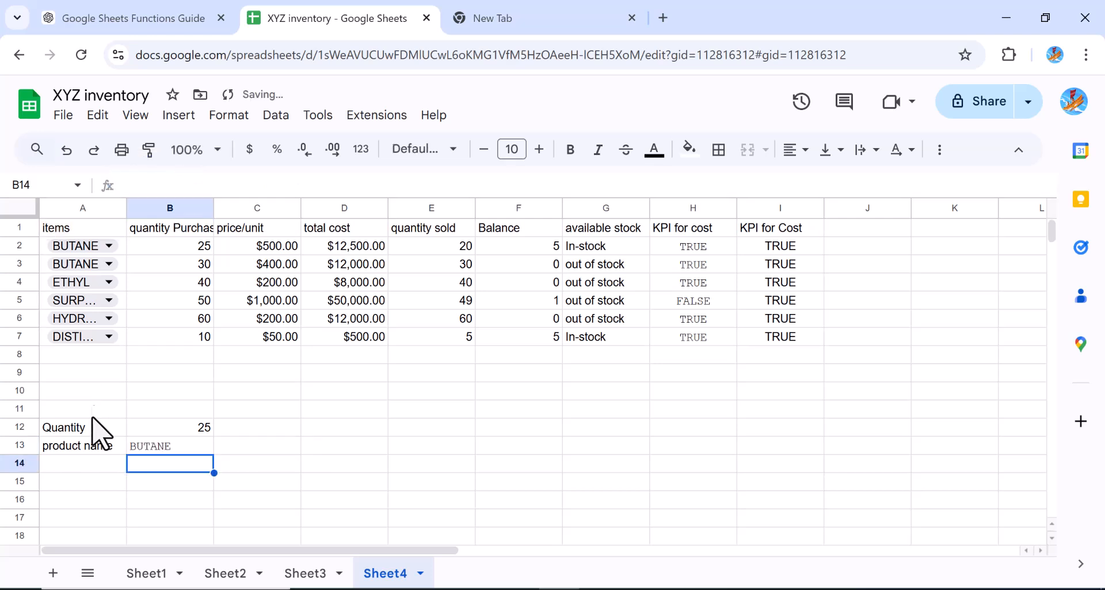
Set the item in A3 to METHANE from its dropdown list
left_click(164, 450)
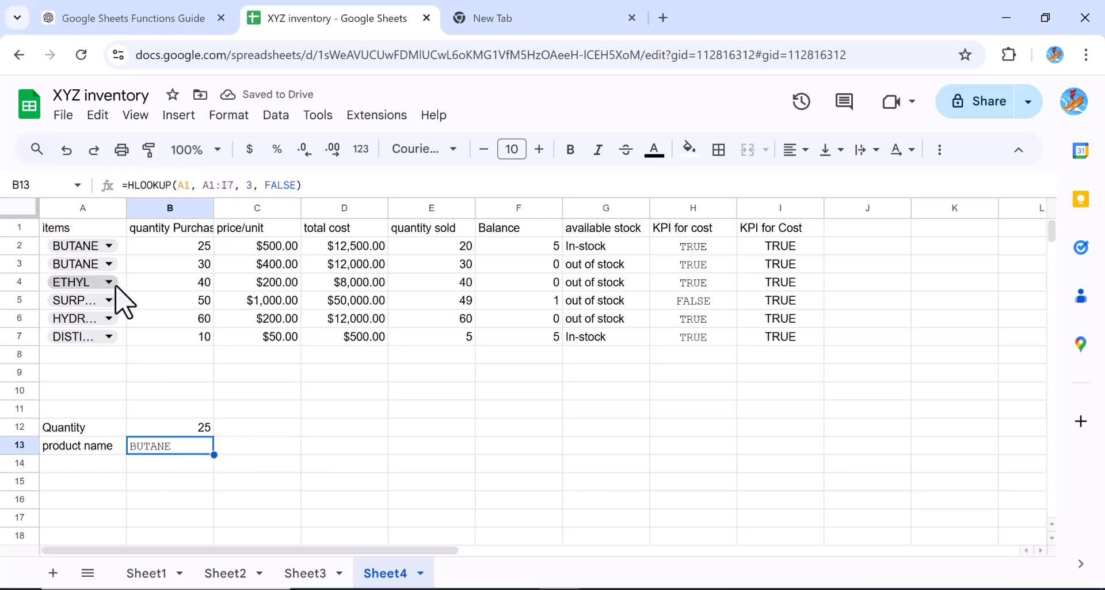
left_click(108, 264)
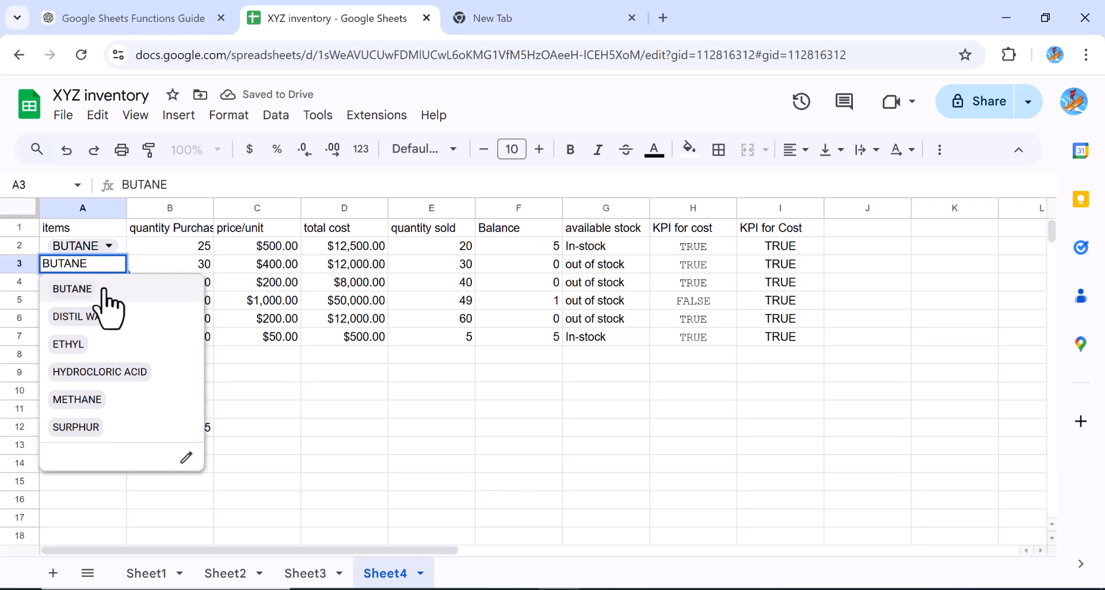
left_click(77, 399)
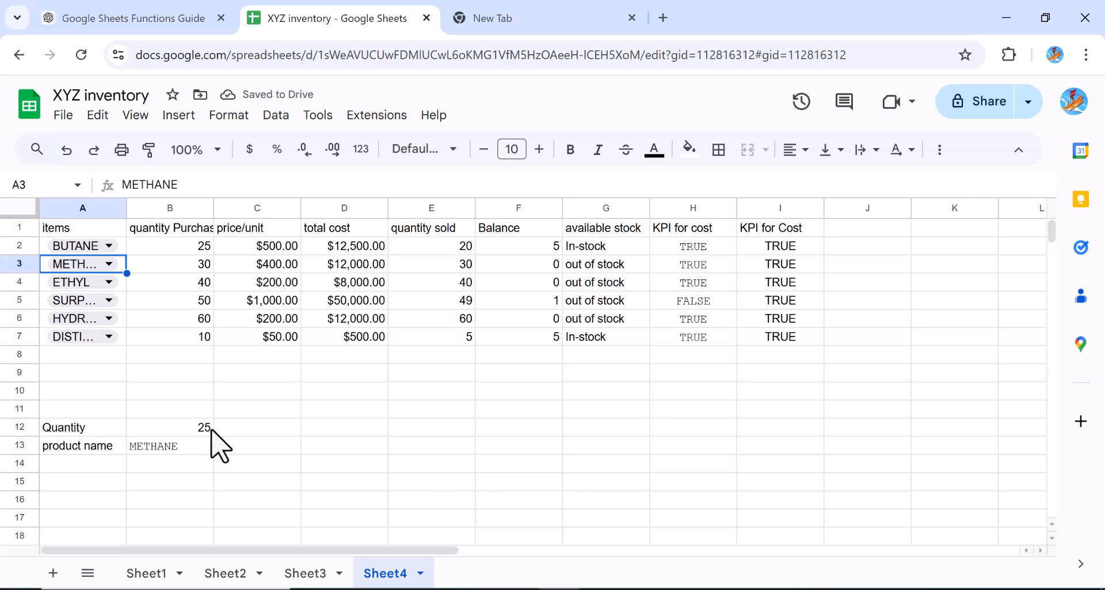
left_click(171, 449)
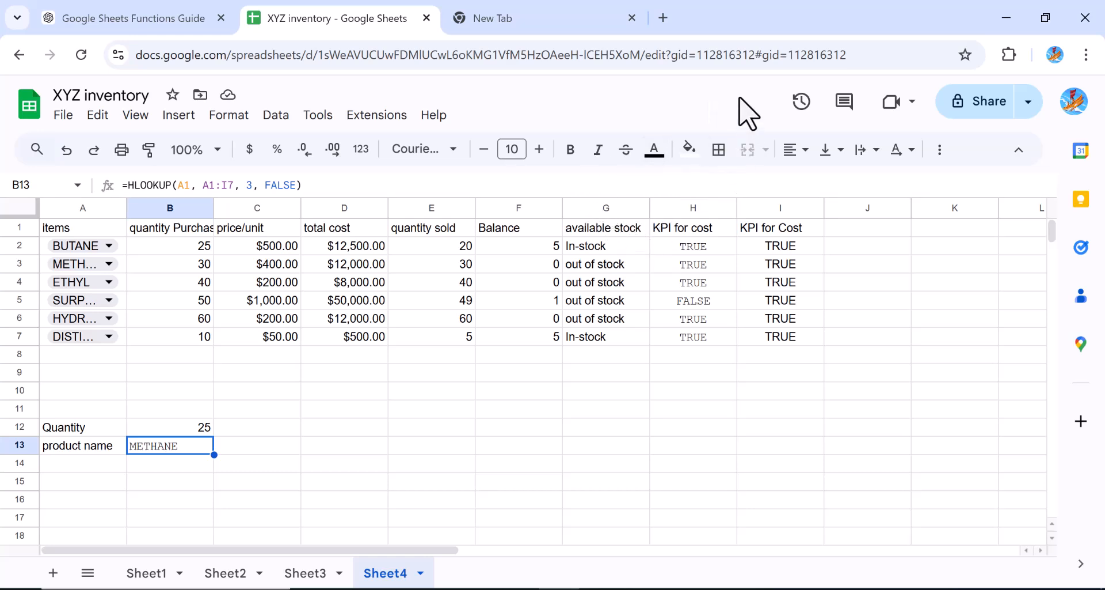
Enter the formula =INDEX(B:B, MATCH(A2, A:A, 0)) in D13
key("Down")
key("Down")
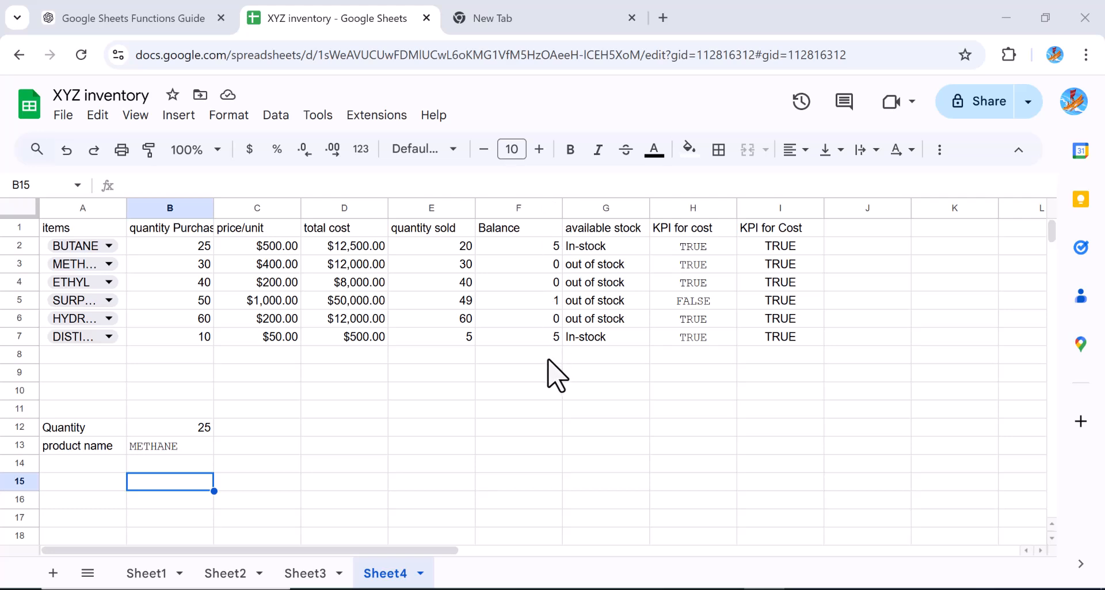
left_click(348, 449)
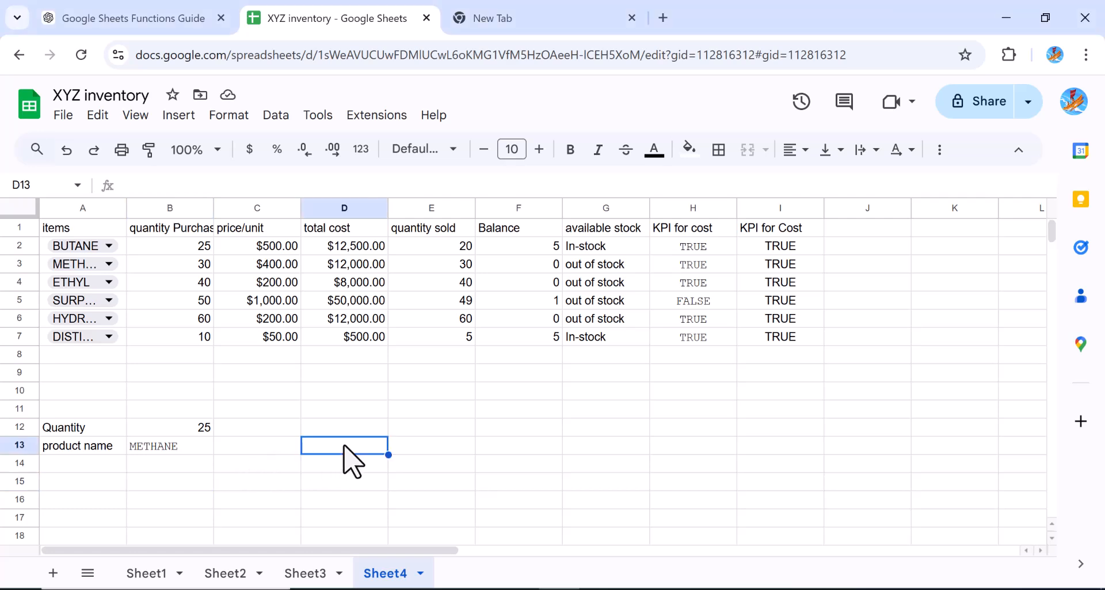
type("=INDEX(B:B, MATCH(A2, A:A, 0))")
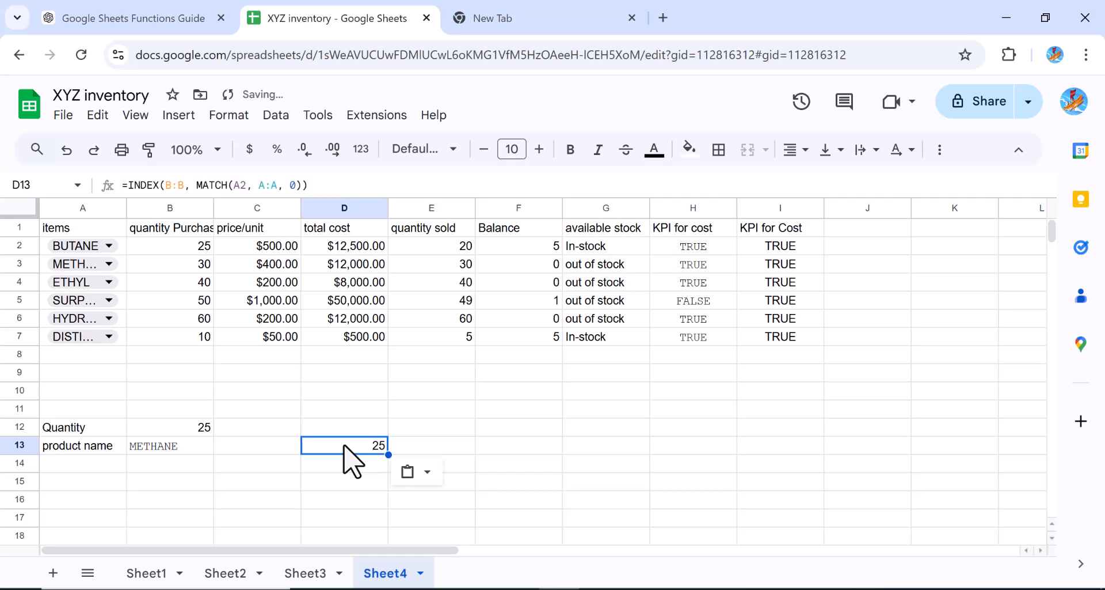
left_click(160, 190)
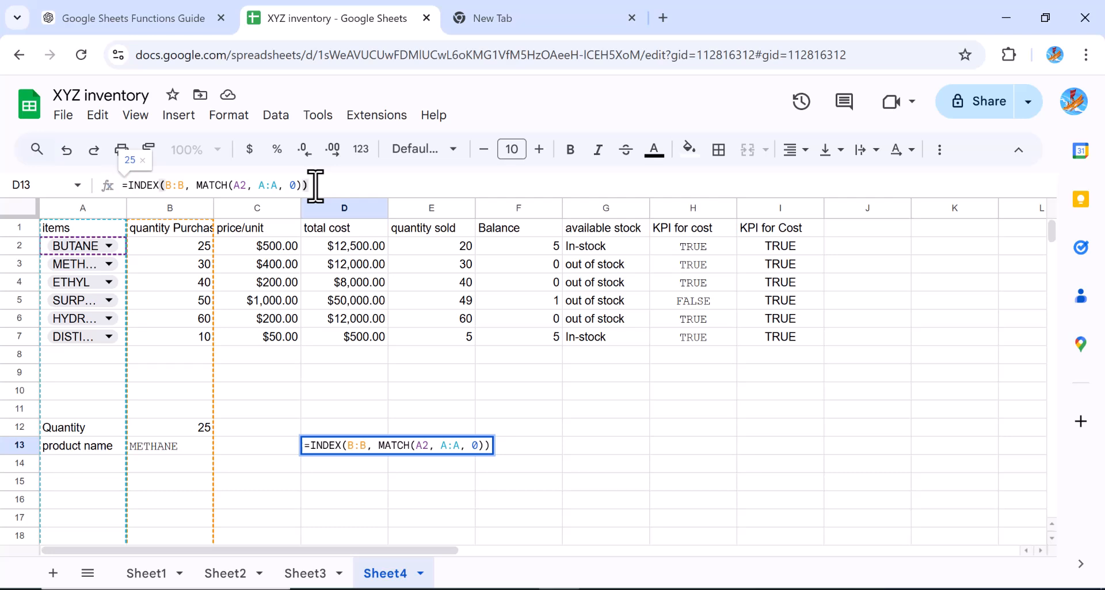
key("Return")
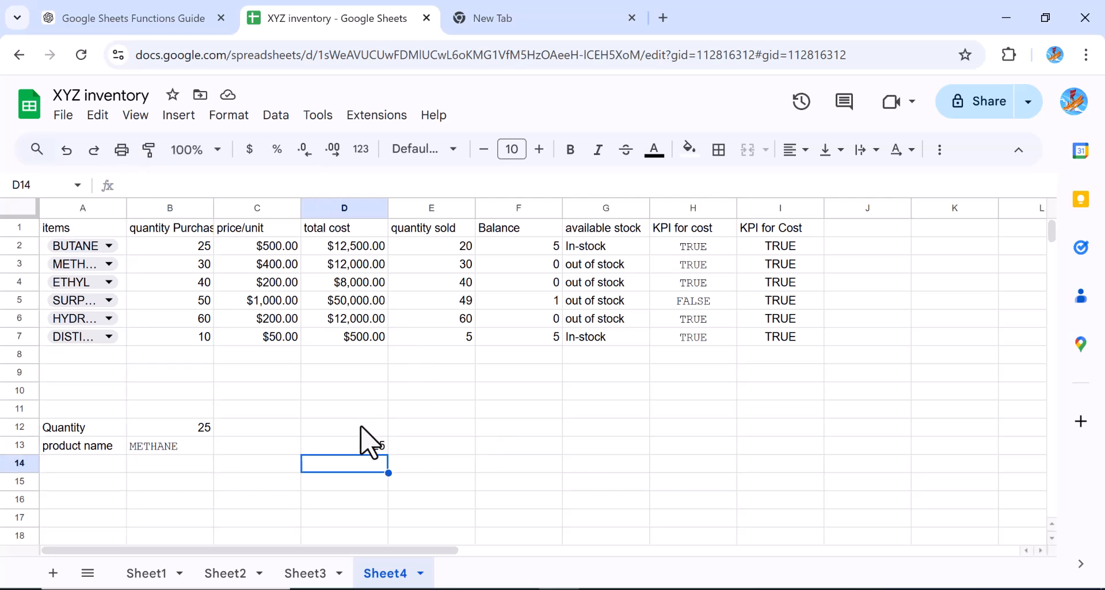
Fill the D13 INDEX-MATCH formula down through D21 and select D19:D21
left_click(351, 450)
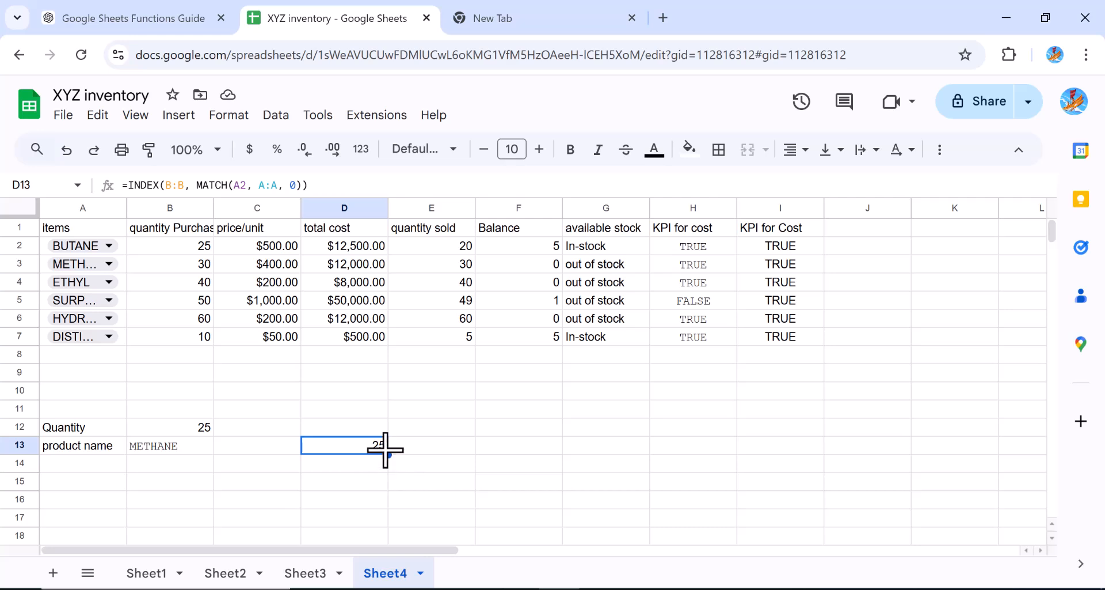
left_click_drag(389, 454, 395, 572)
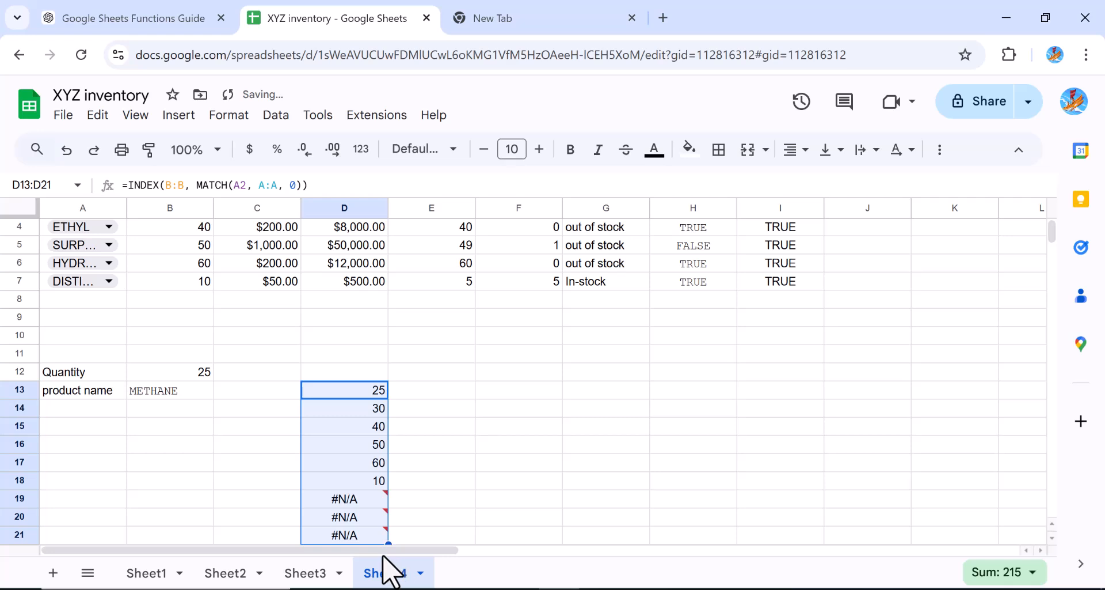
left_click(341, 498)
left_click_drag(339, 494, 340, 547)
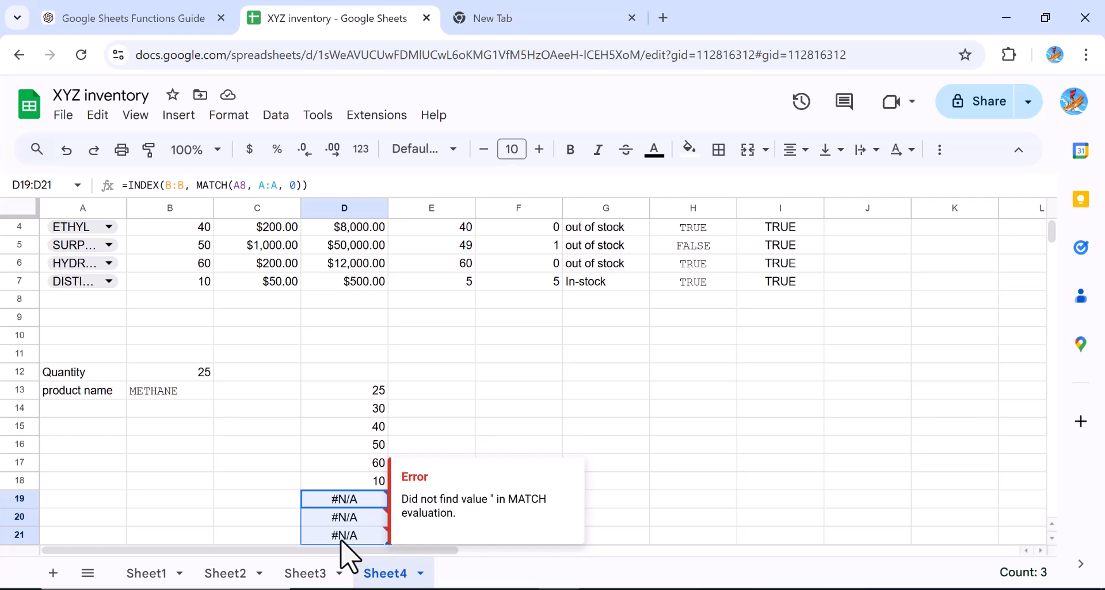
Clear the #N/A results from D19:D21
key("Delete")
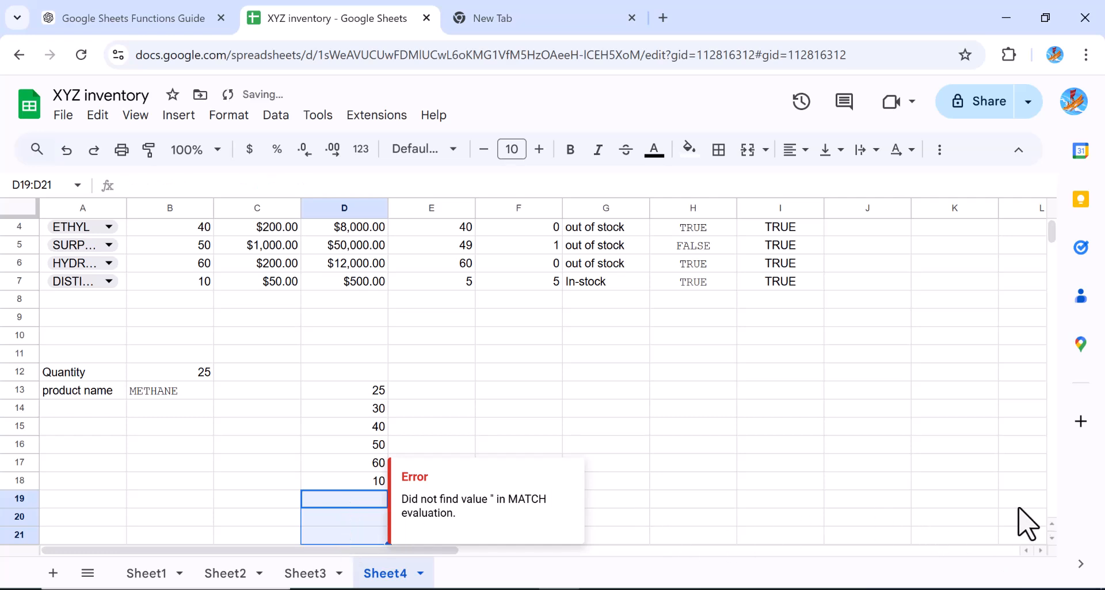
scroll(1054, 554, "down", 2)
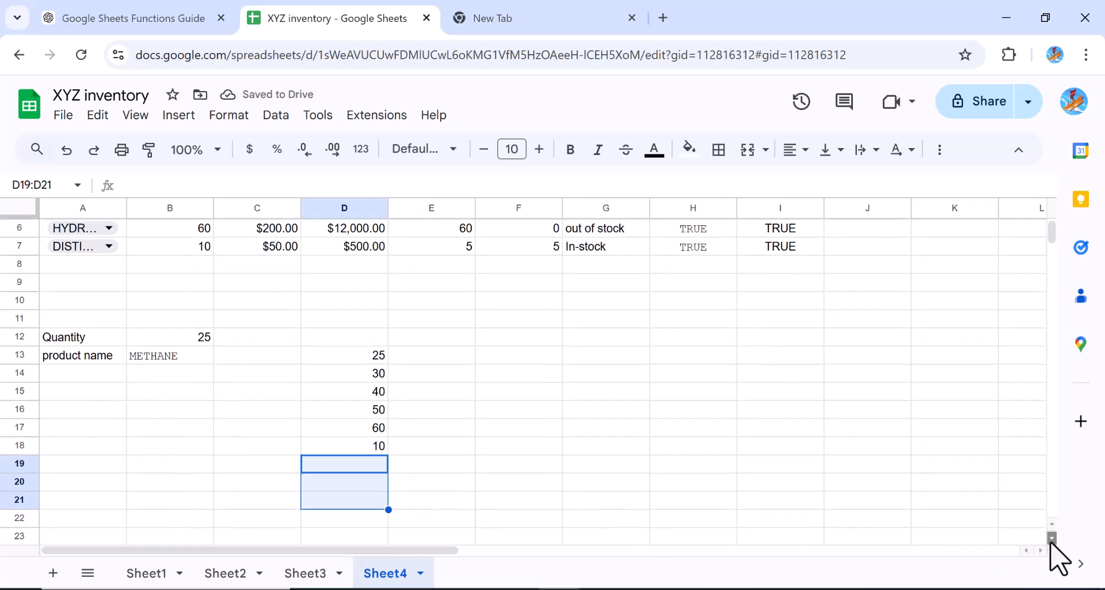
left_click(602, 466)
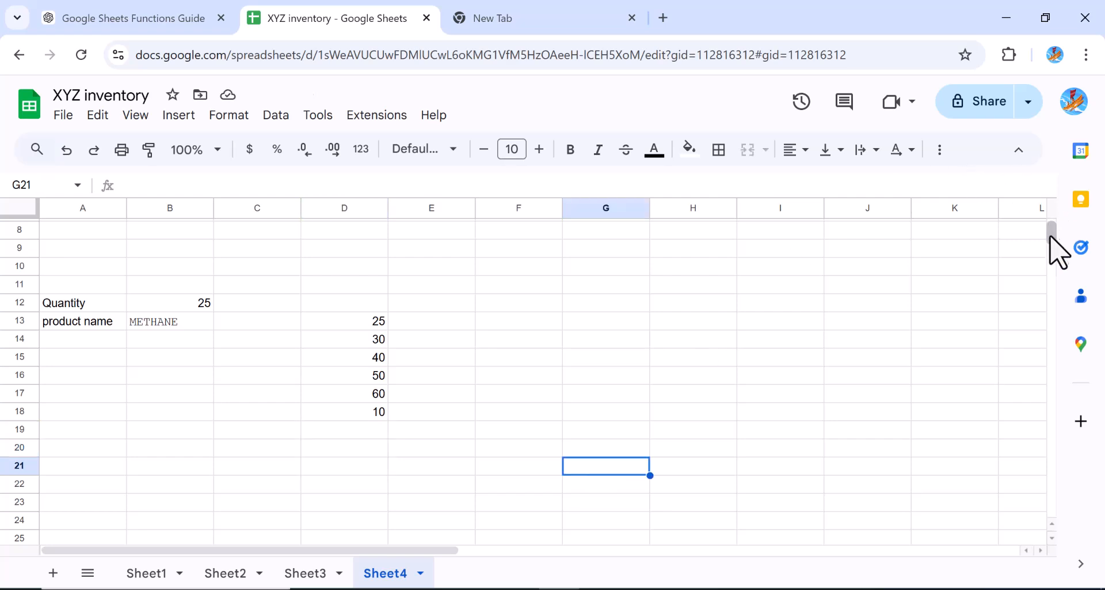
scroll(1055, 254, "up", 3)
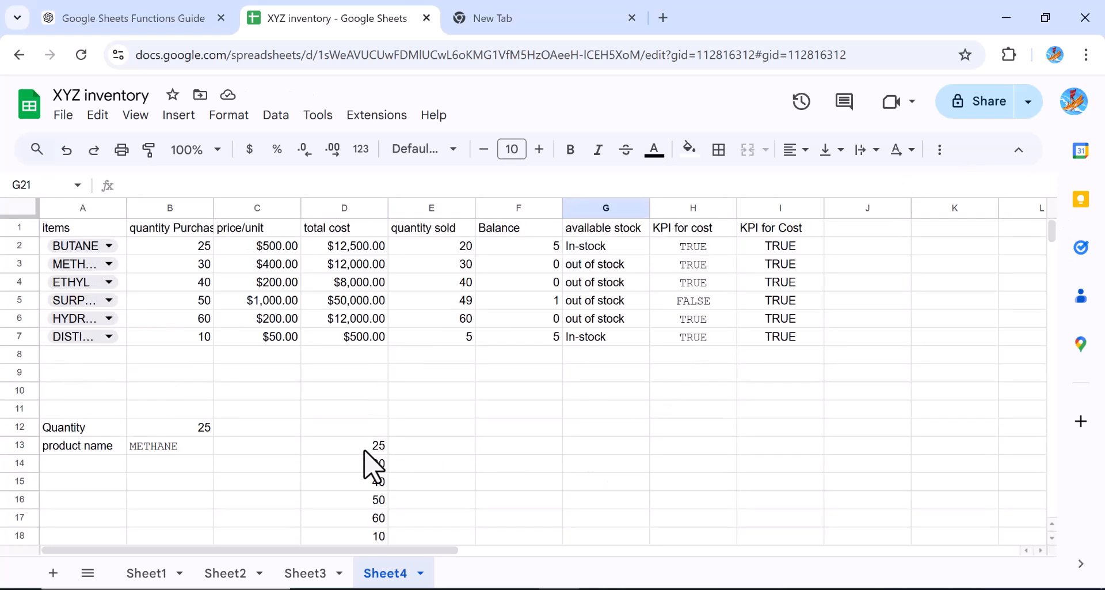
Rewrite the D13 formula as =INDEX(A:A, MATCH(B2, B:B, 0)) to return the product name from a quantity
left_click(346, 445)
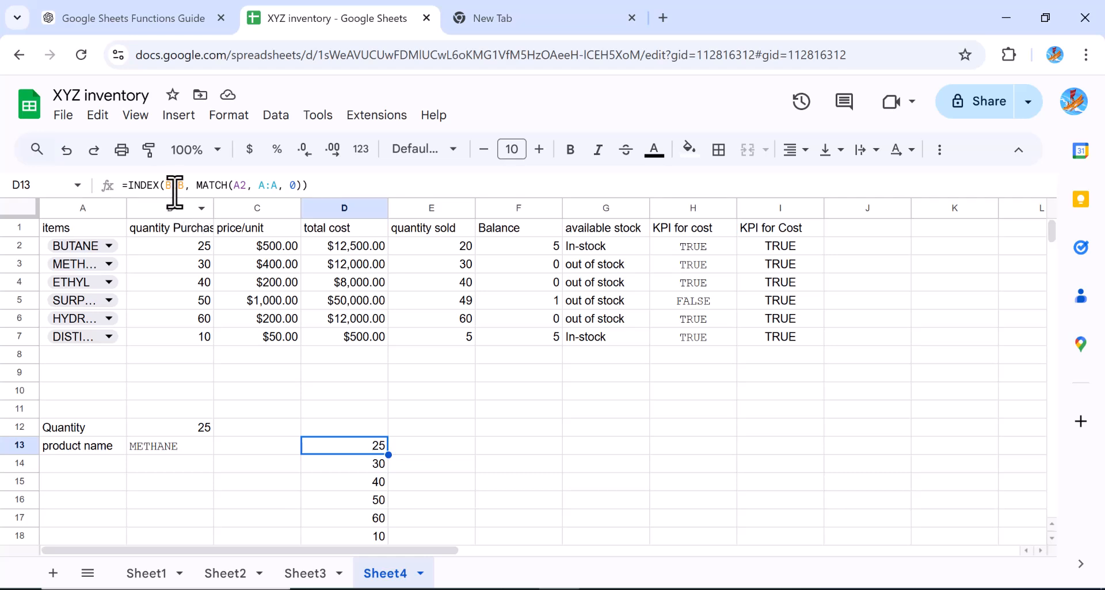
left_click_drag(165, 186, 179, 190)
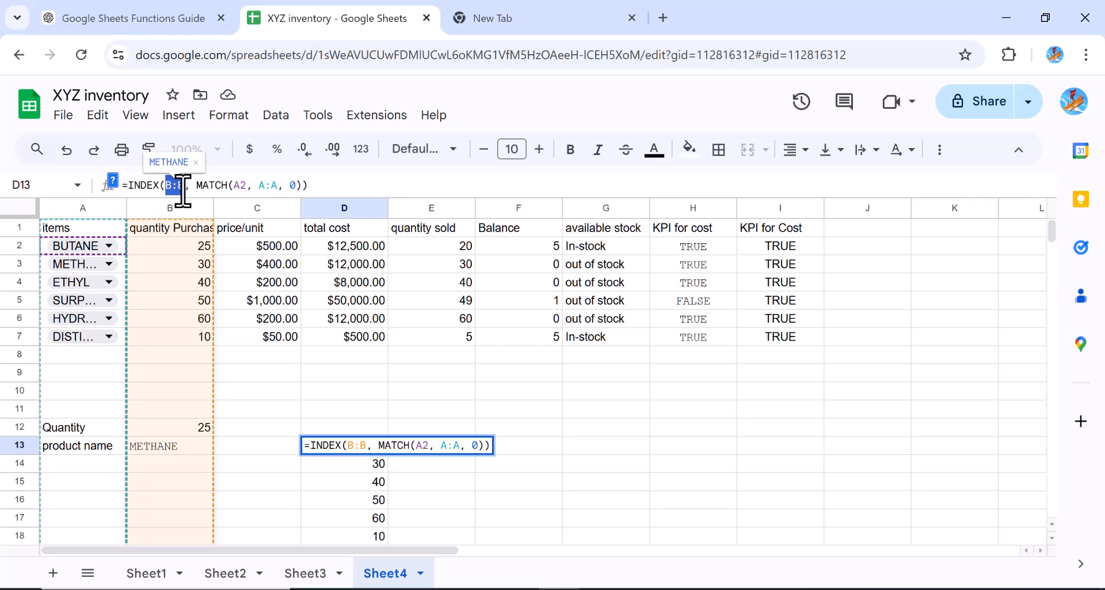
type("A:")
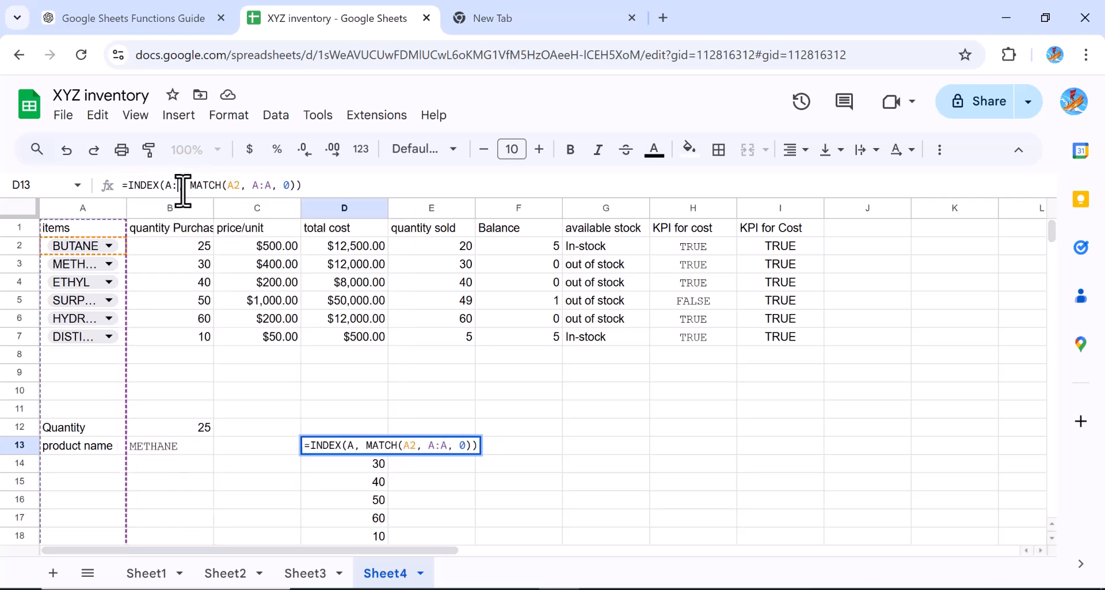
type("A")
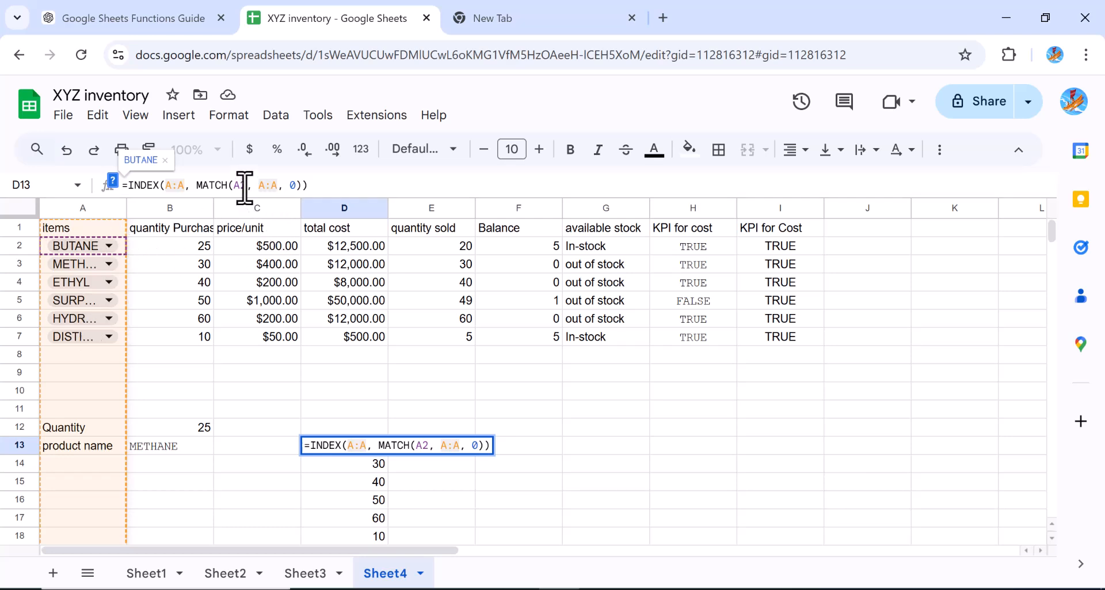
key("BackSpace")
key("BackSpace")
type("B")
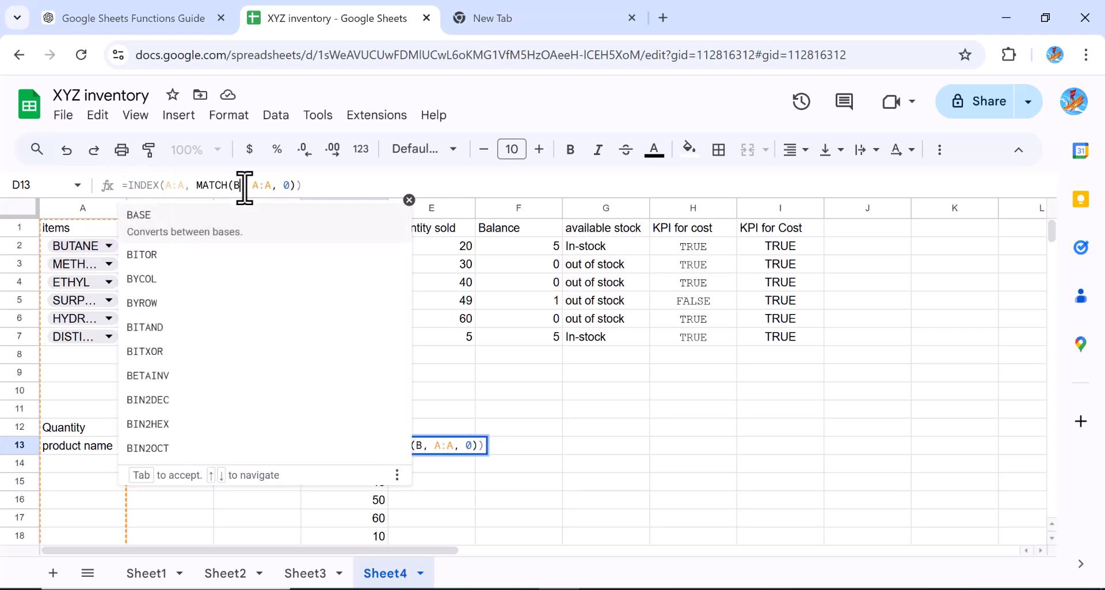
type("2,")
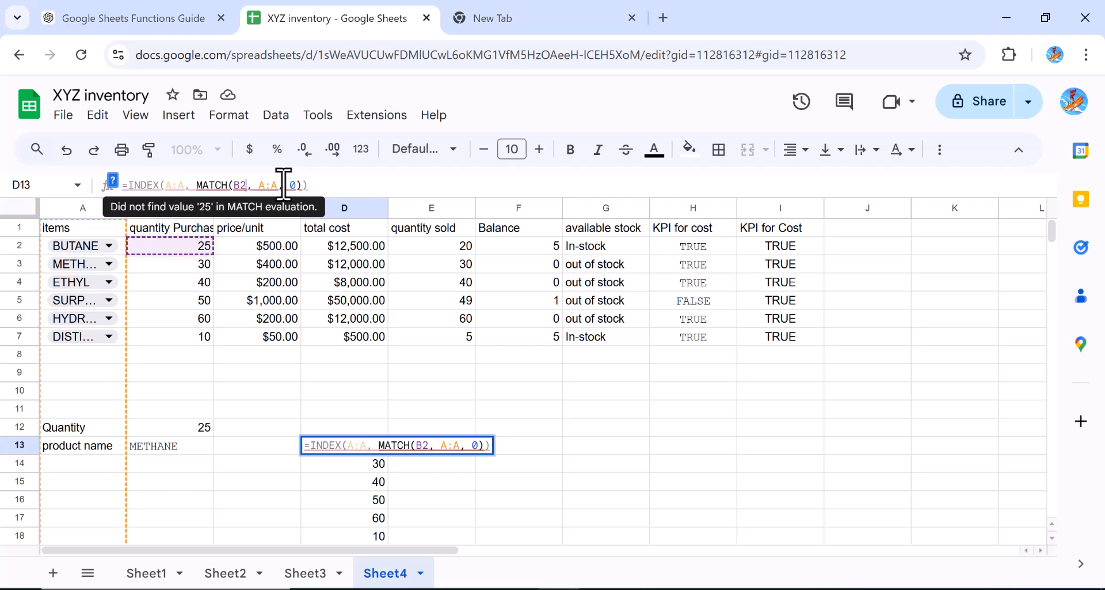
left_click(278, 185)
key("BackSpace")
key("BackSpace")
key("BackSpace")
type("B:B")
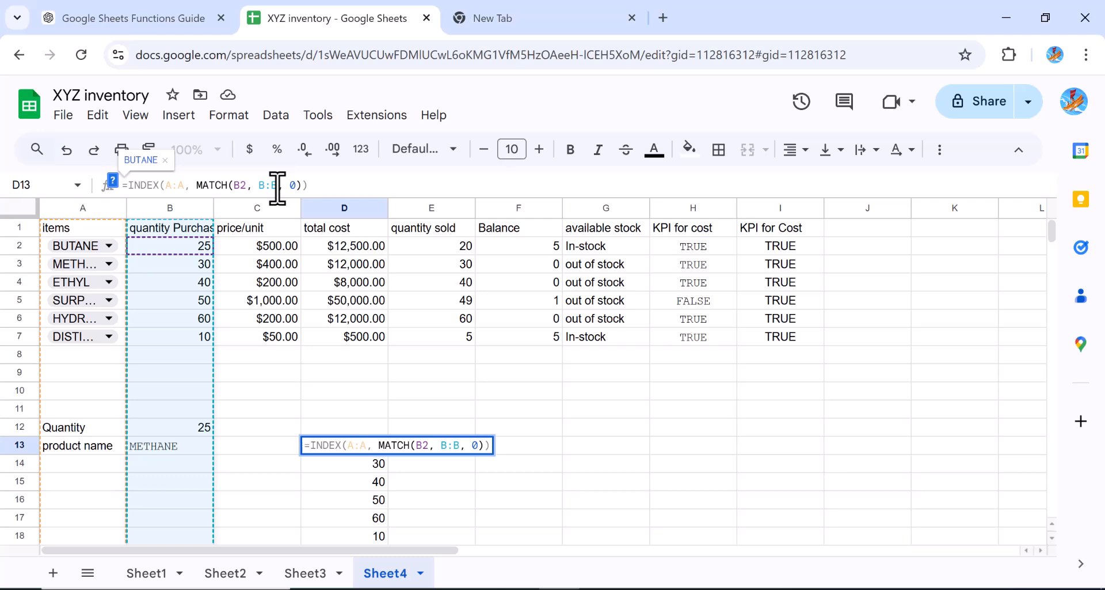
key("Return")
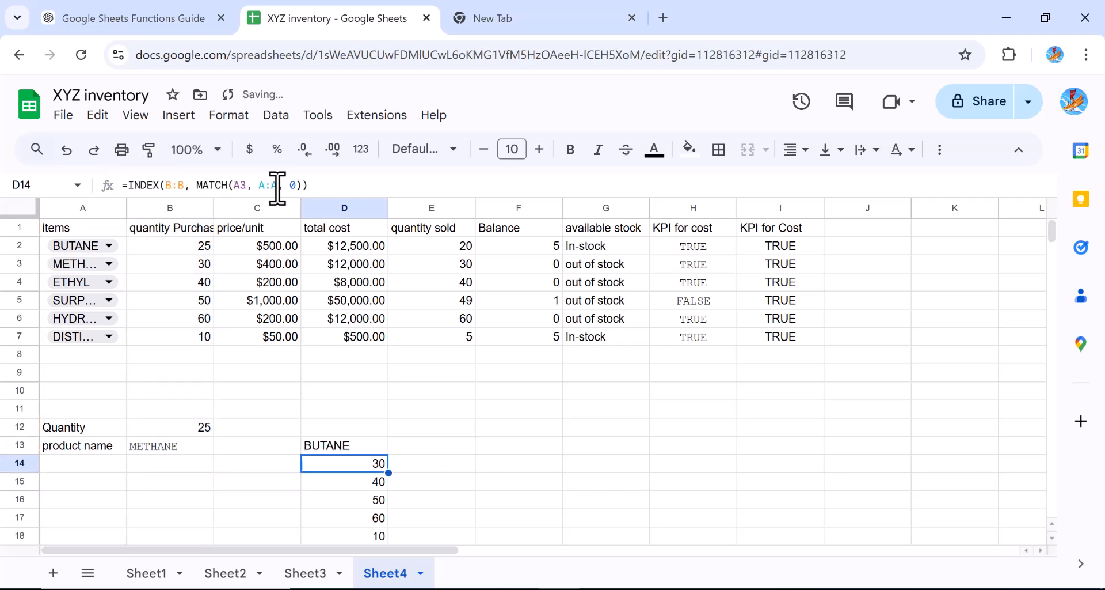
Fill the new D13 INDEX-MATCH formula down through D18
left_click(381, 451)
left_click_drag(388, 454, 385, 535)
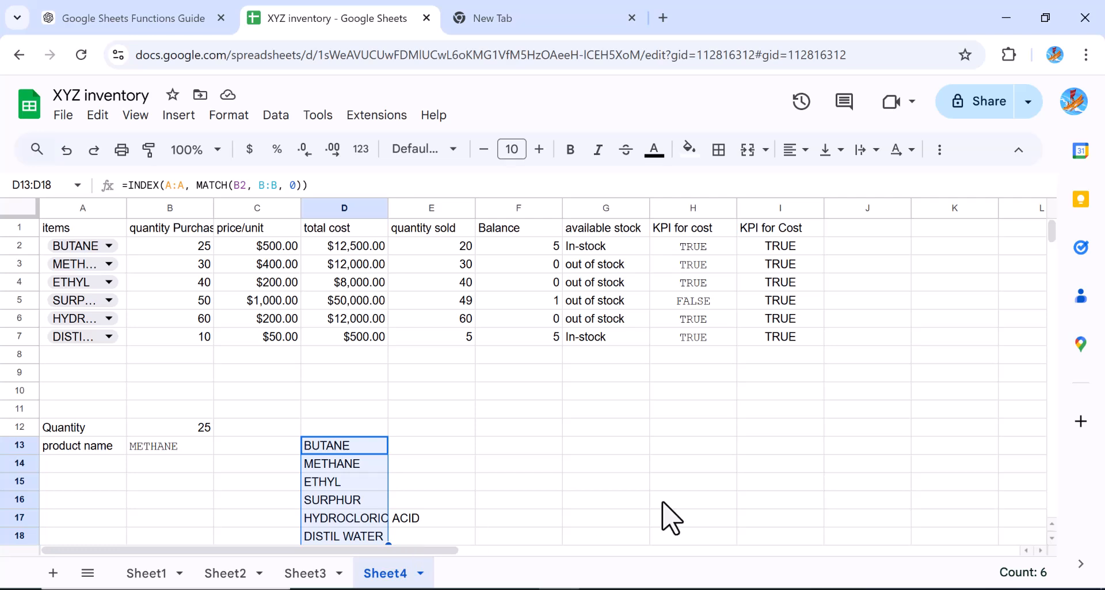
left_click(1051, 542)
left_click(1052, 543)
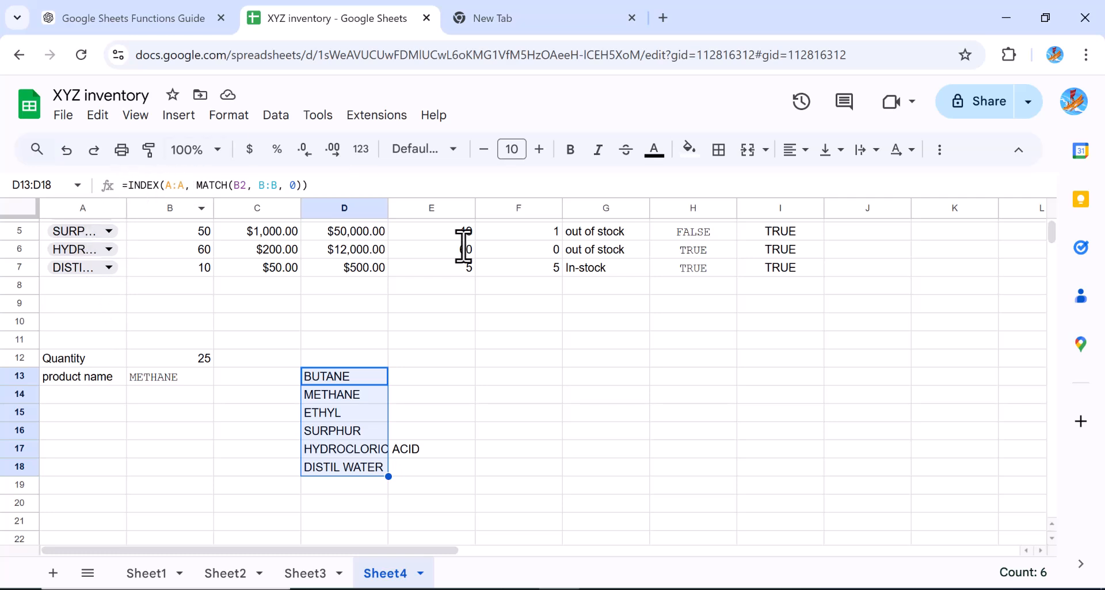
left_click(1045, 233)
scroll(1054, 242, "up", 2)
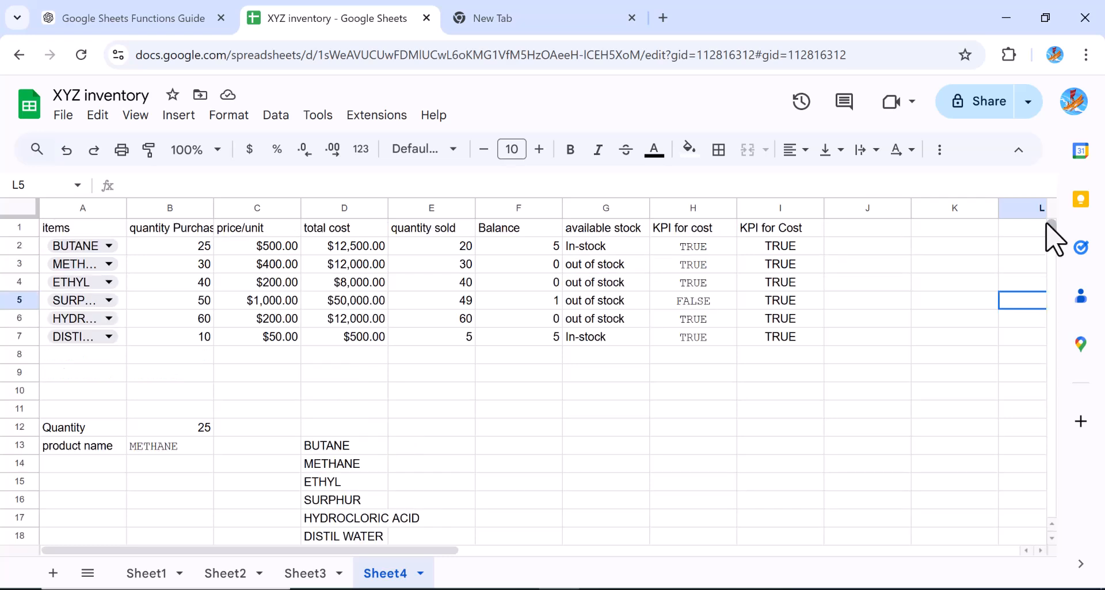
Paste the copied formula =INDEX(B:B, MATCH(A2, A:A, 0)) into E13 and fill it down a few rows
left_click(338, 446)
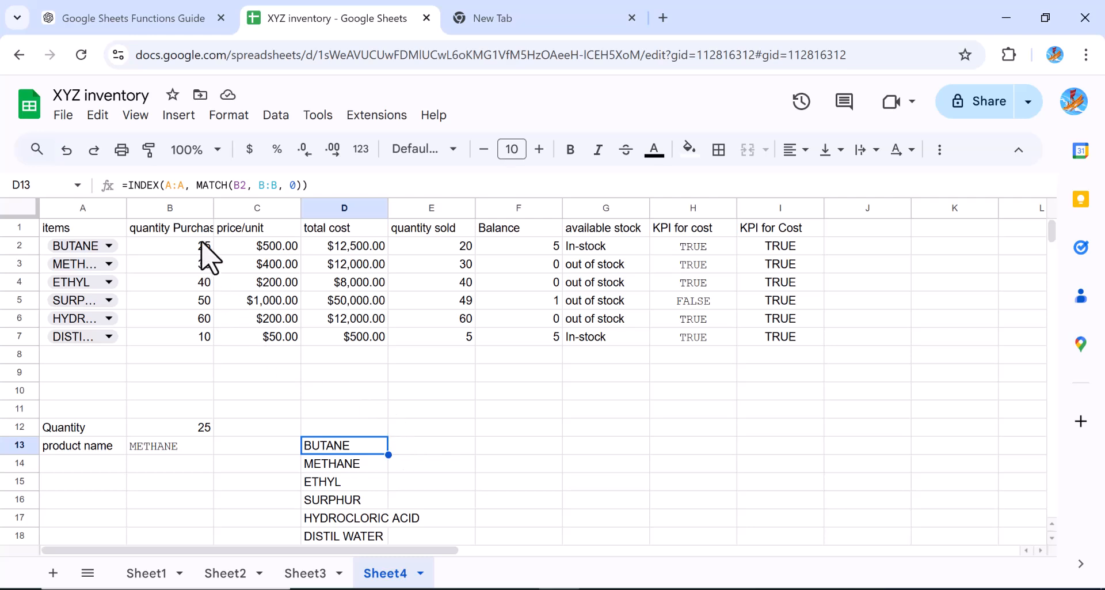
left_click(448, 446)
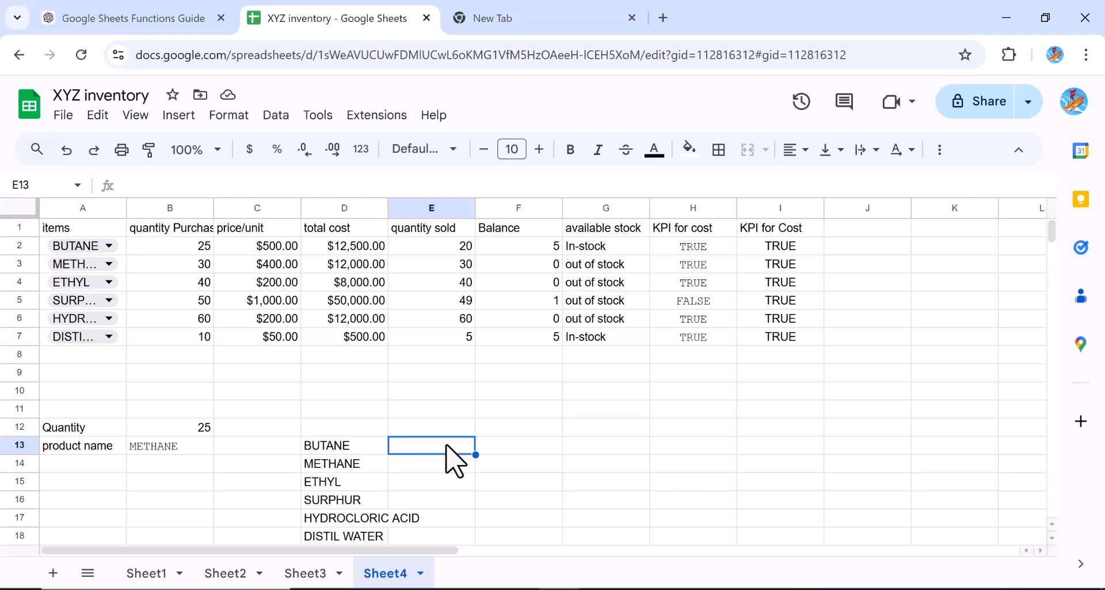
type("=INDEX(B:B, MATCH(A2, A:A, 0))")
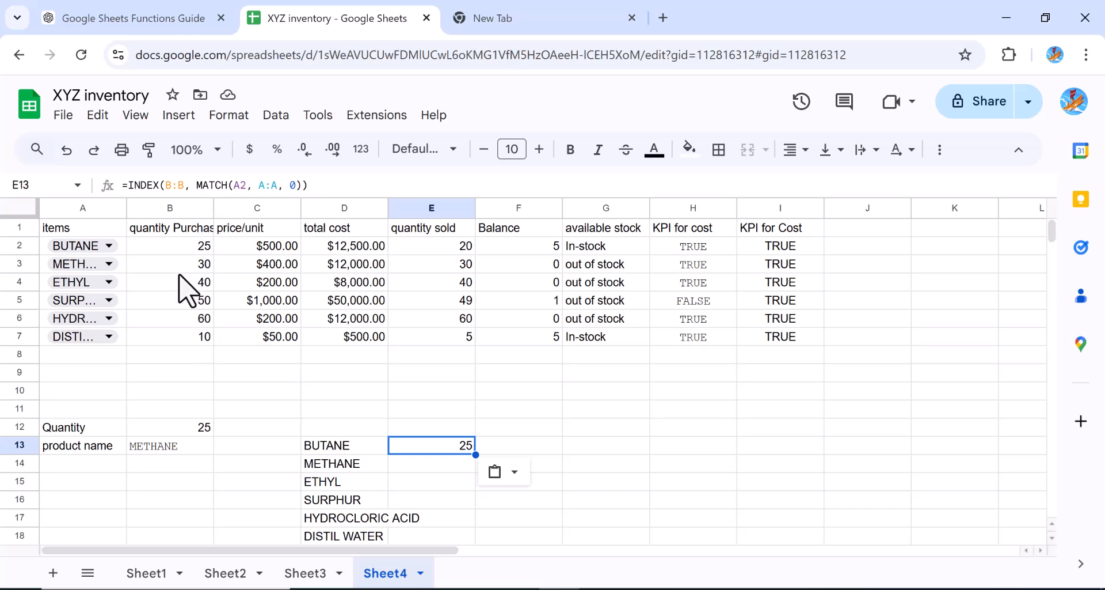
left_click_drag(474, 457, 463, 517)
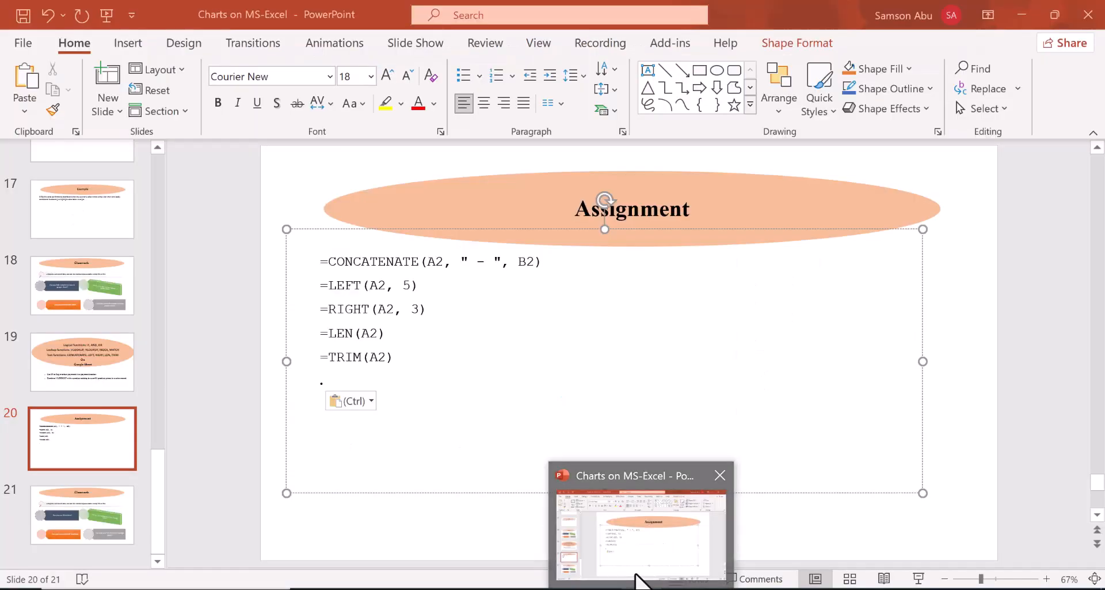
Switch to the PowerPoint presentation showing the Assignment slide with text formulas
left_click(637, 576)
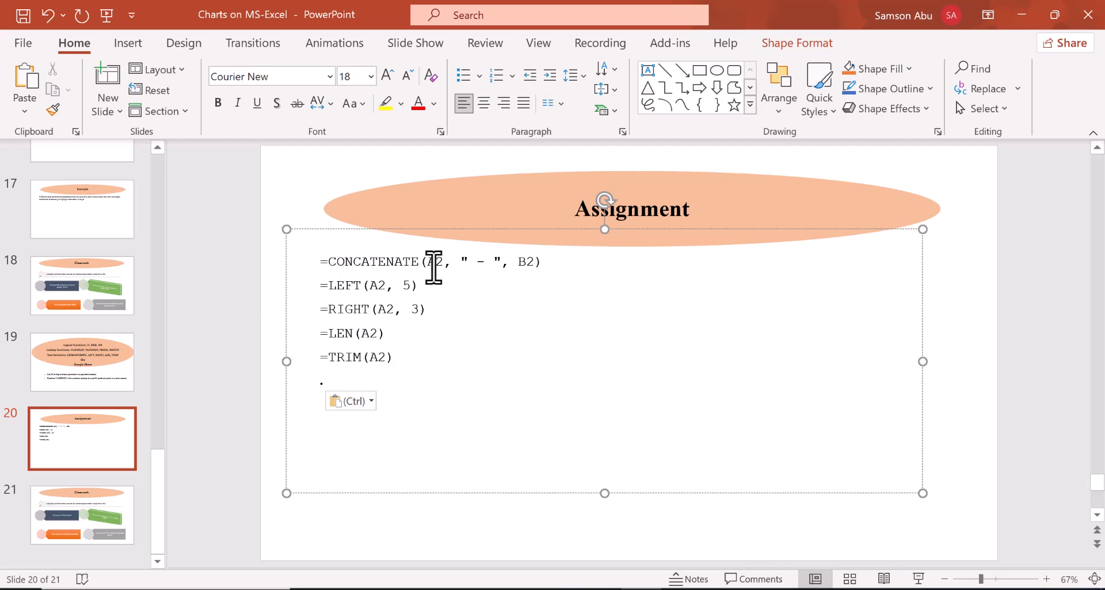